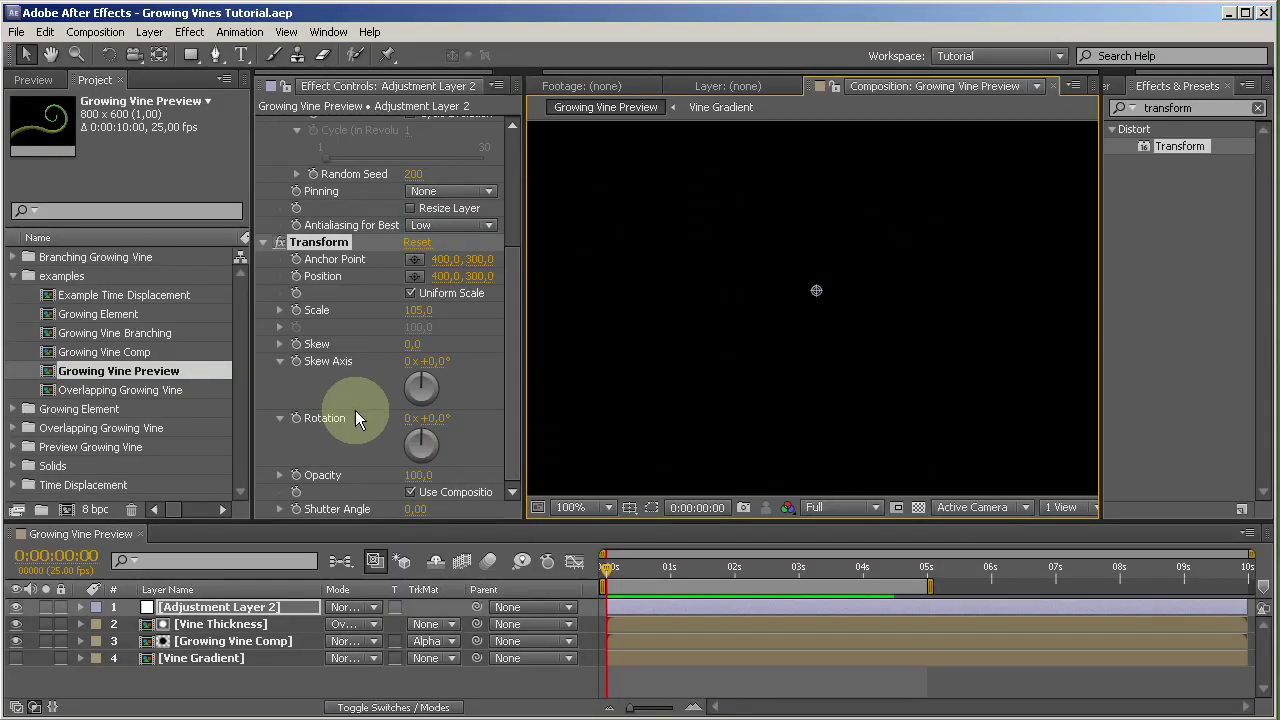
# Examine the Growing Vine Comp and Vine Thickness precompositions used in the Growing Vine Preview composition.
pyautogui.click(228, 643)
pyautogui.doubleClick(228, 643)
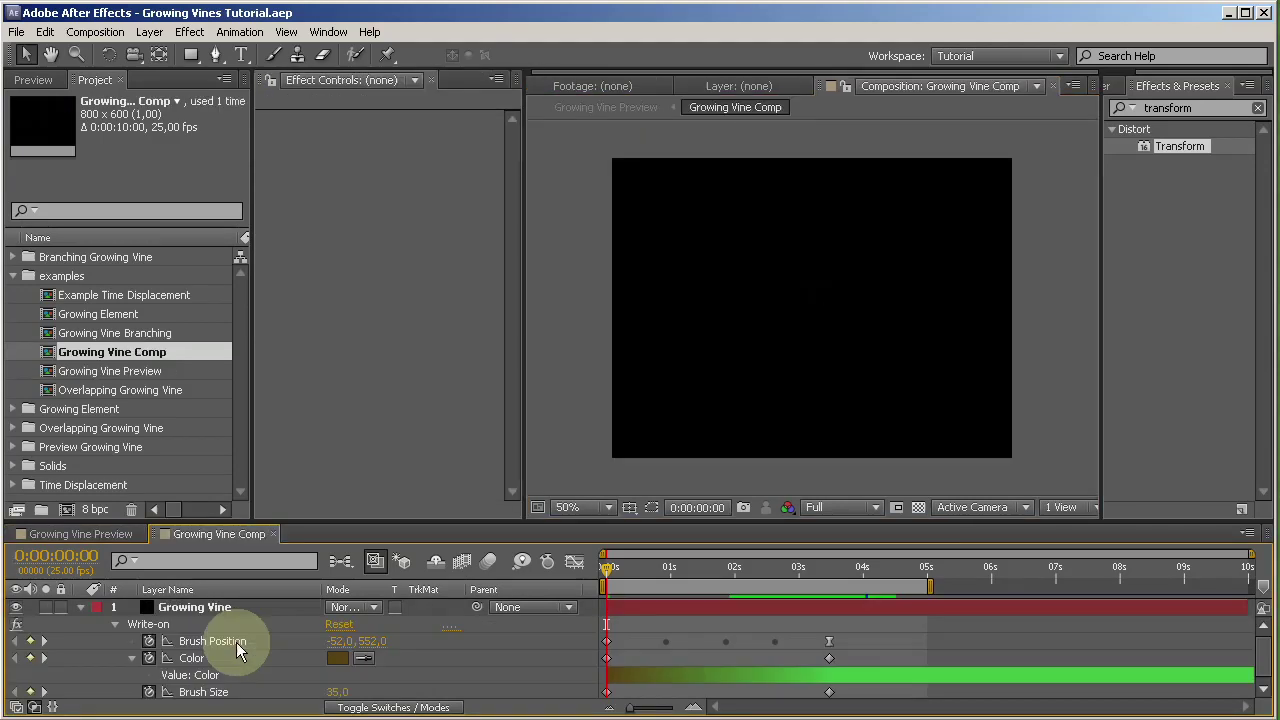
pyautogui.moveTo(614, 567)
pyautogui.mouseDown()
pyautogui.moveTo(818, 581)
pyautogui.moveTo(619, 581)
pyautogui.mouseUp()
pyautogui.click(82, 534)
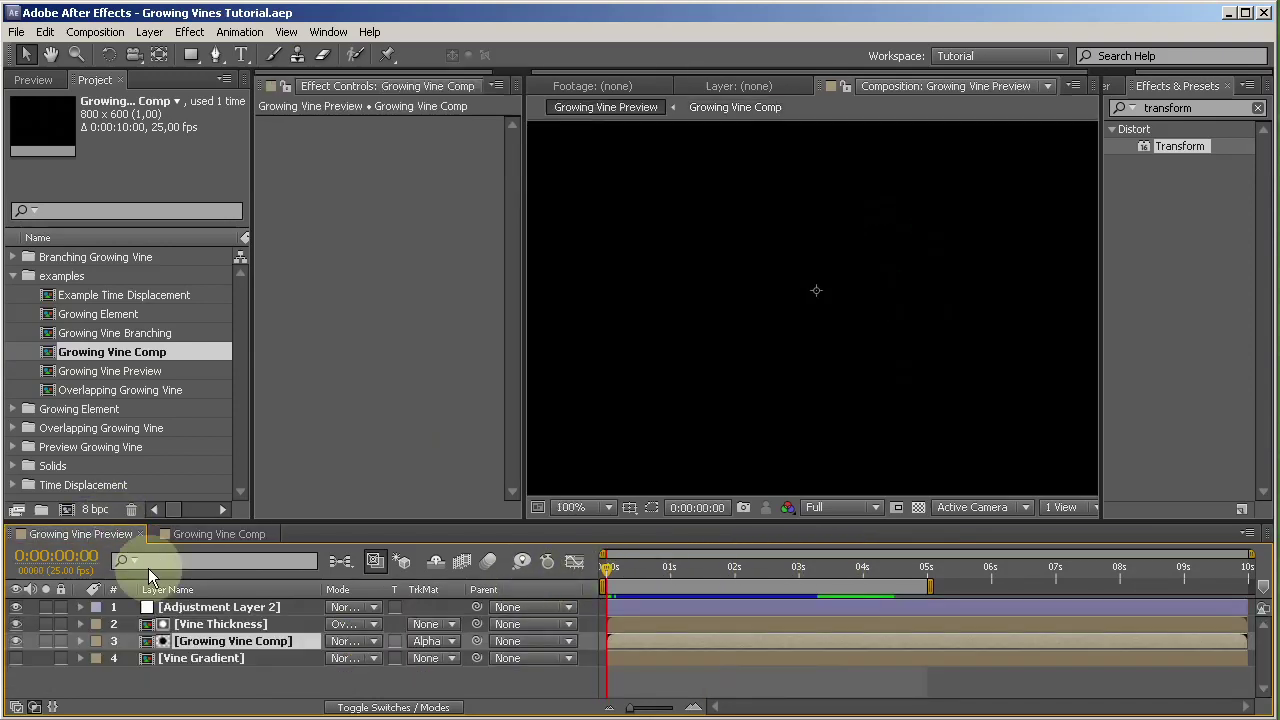
pyautogui.click(226, 625)
pyautogui.doubleClick(226, 625)
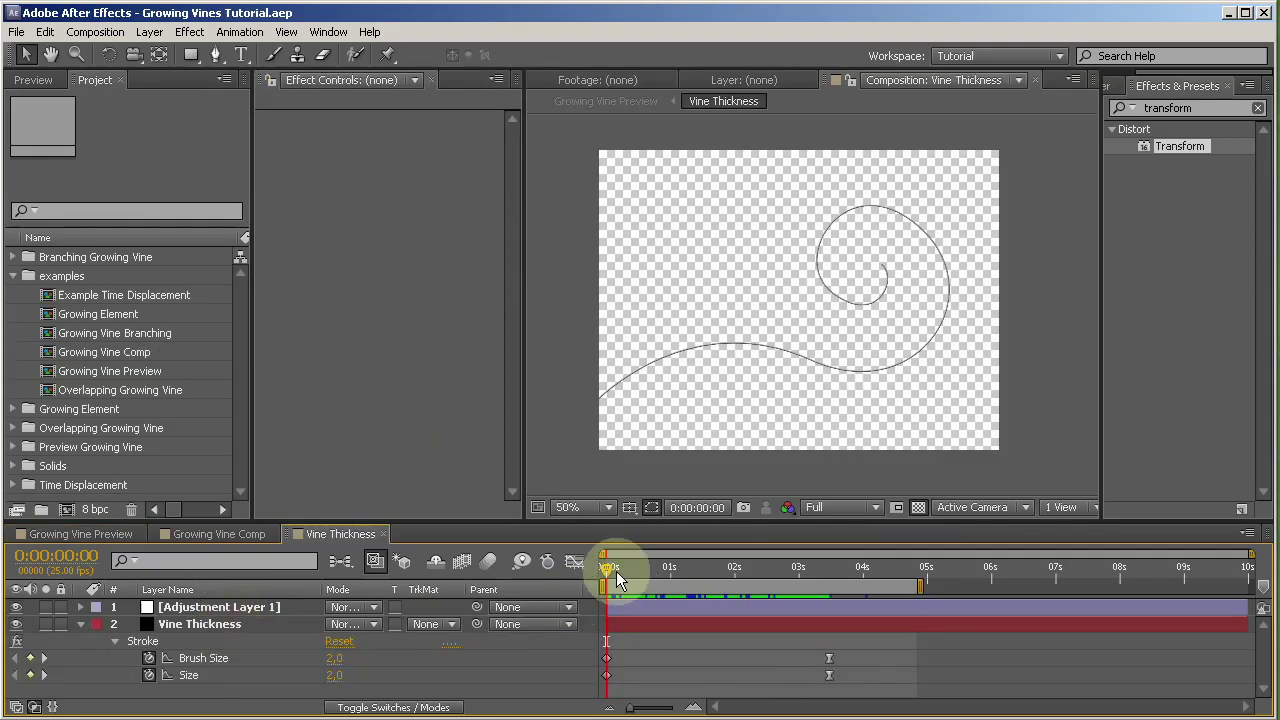
pyautogui.moveTo(609, 566); pyautogui.dragTo(178, 533)
pyautogui.click(86, 533)
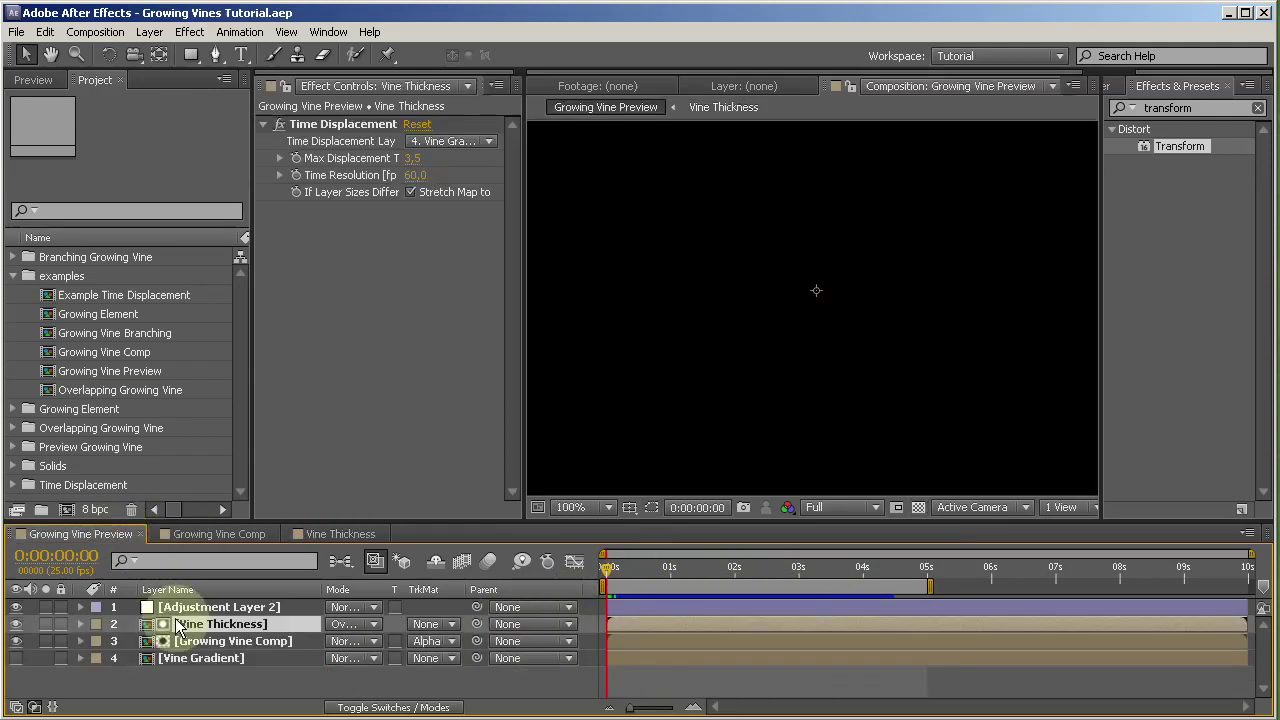
# Examine the Vine Gradient precomposition and the Time Displacement settings on the Vine Thickness layer.
pyautogui.doubleClick(200, 666)
pyautogui.click(838, 566)
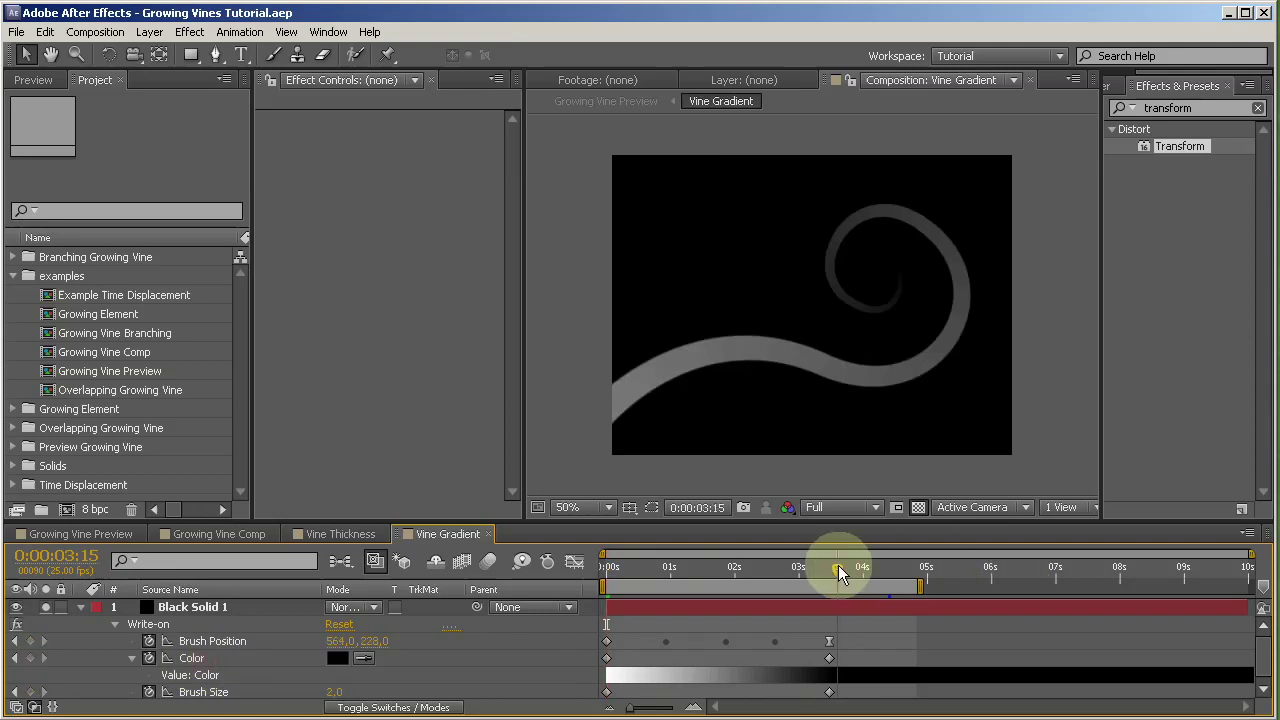
pyautogui.click(232, 540)
pyautogui.click(232, 540)
pyautogui.click(82, 534)
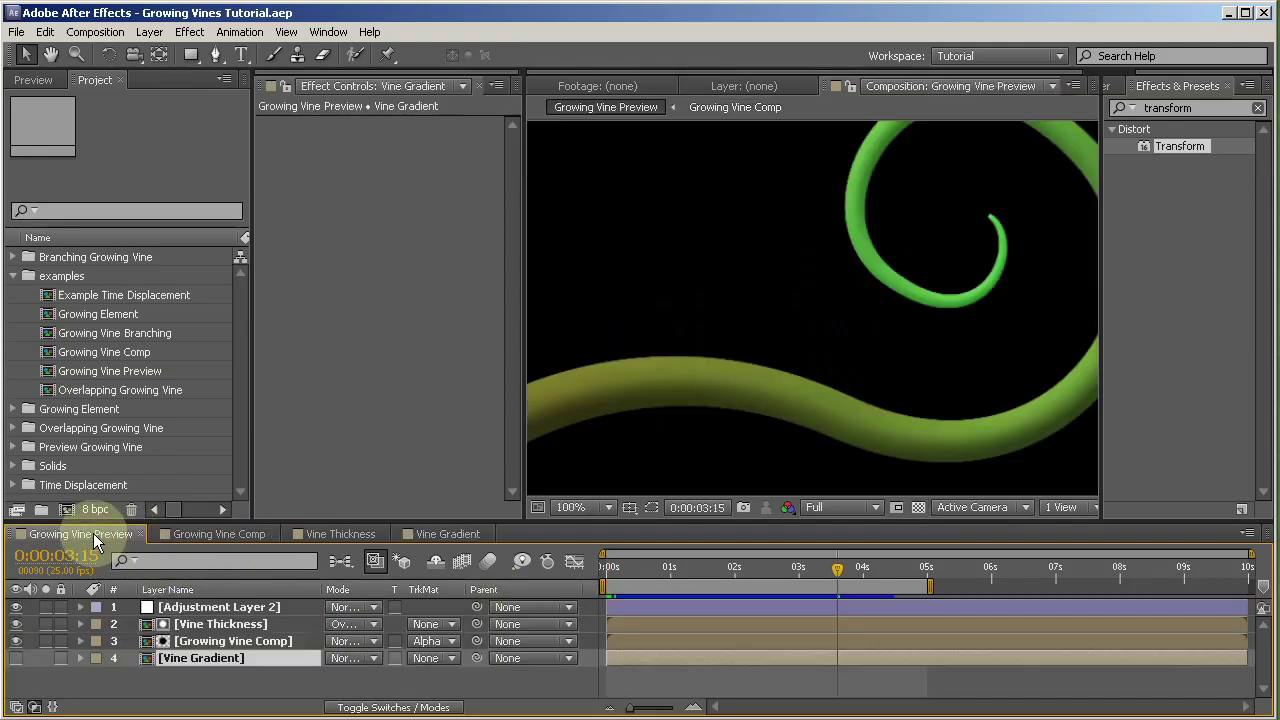
pyautogui.click(215, 621)
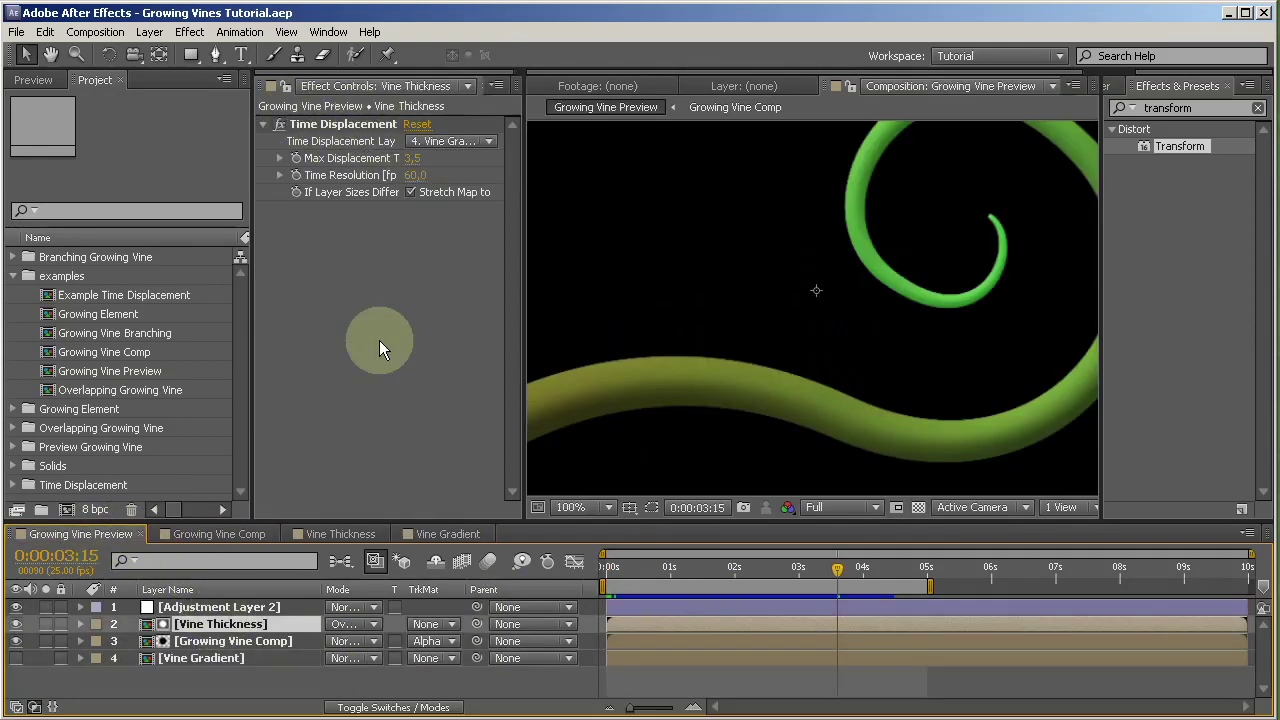
pyautogui.scroll(-2, 906, 312)
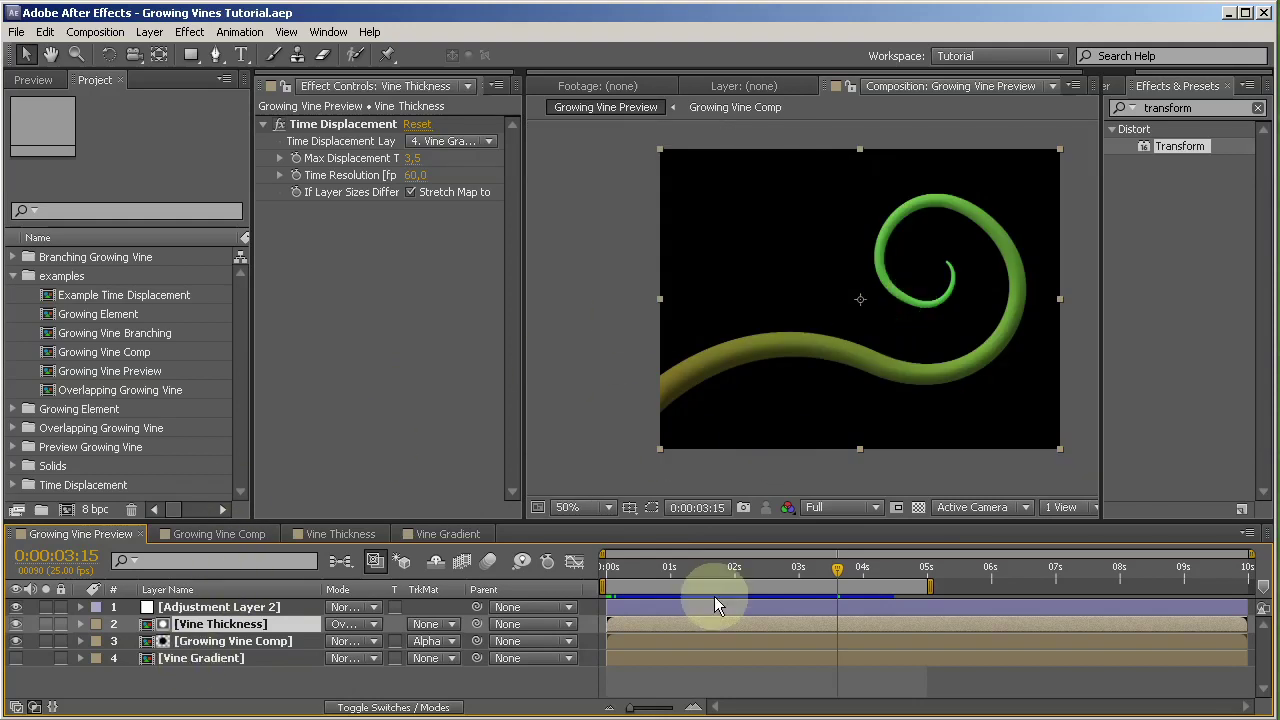
# Close the open compositions and create an 800 × 600, 25 fps, five-second composition named Growing Vine containing a full-size black solid.
pyautogui.hotkey('ctrl', 'shift', 'w')
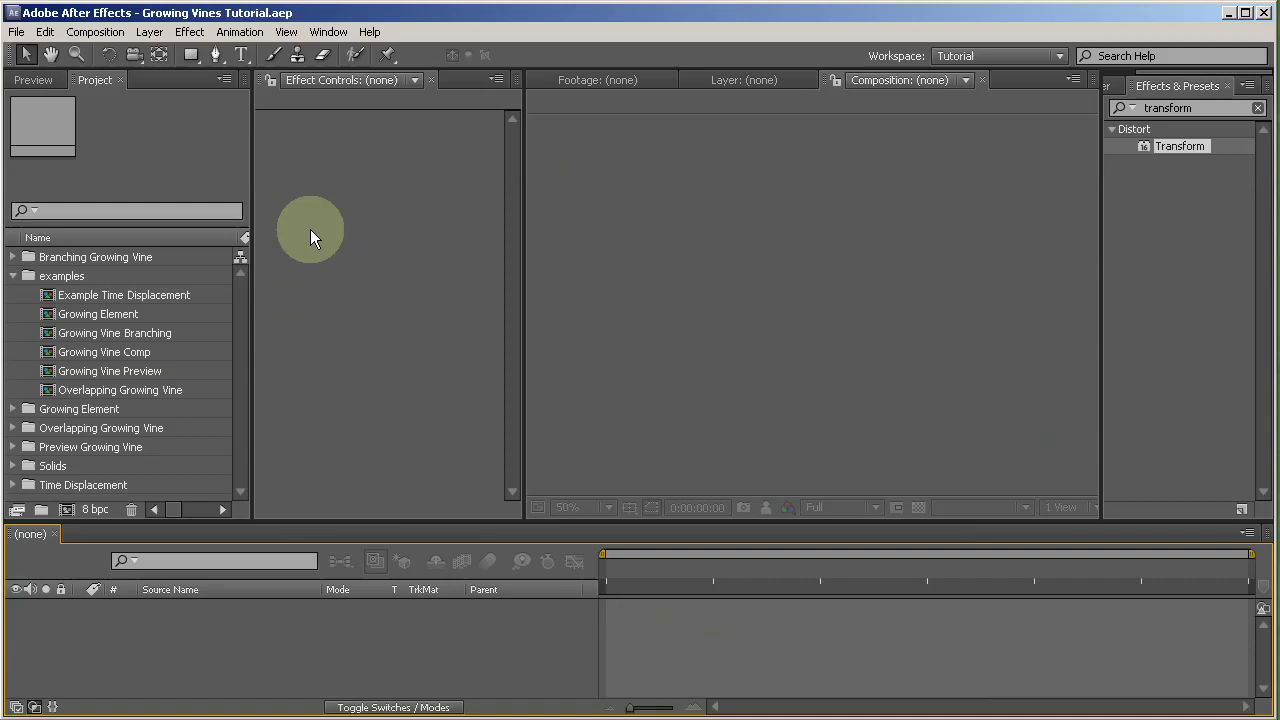
pyautogui.hotkey('ctrl', 'n')
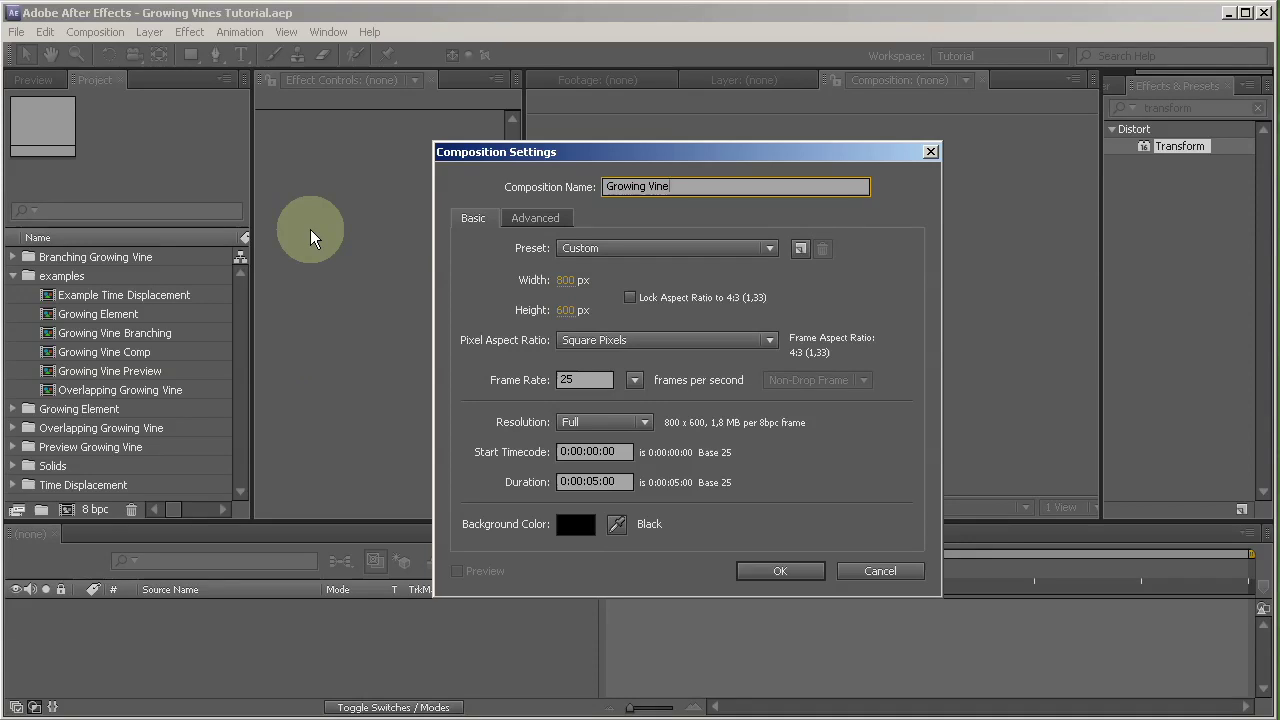
pyautogui.press('Return')
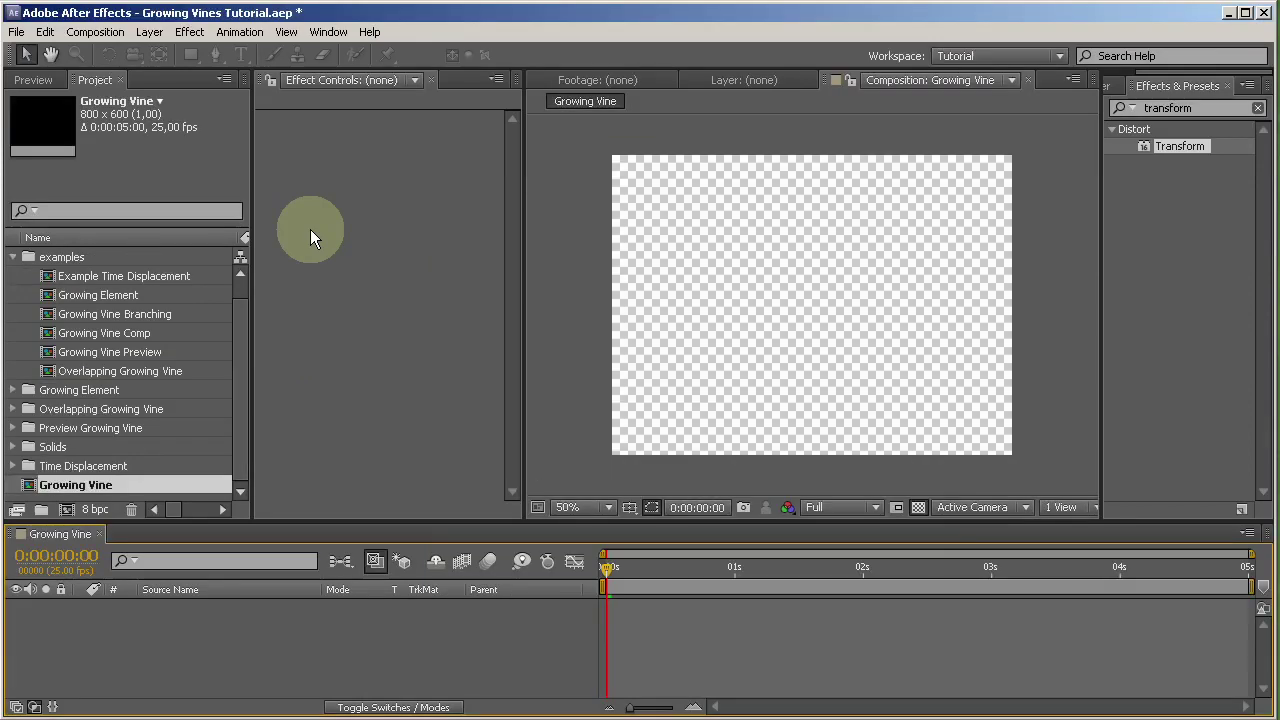
pyautogui.hotkey('ctrl', 'y')
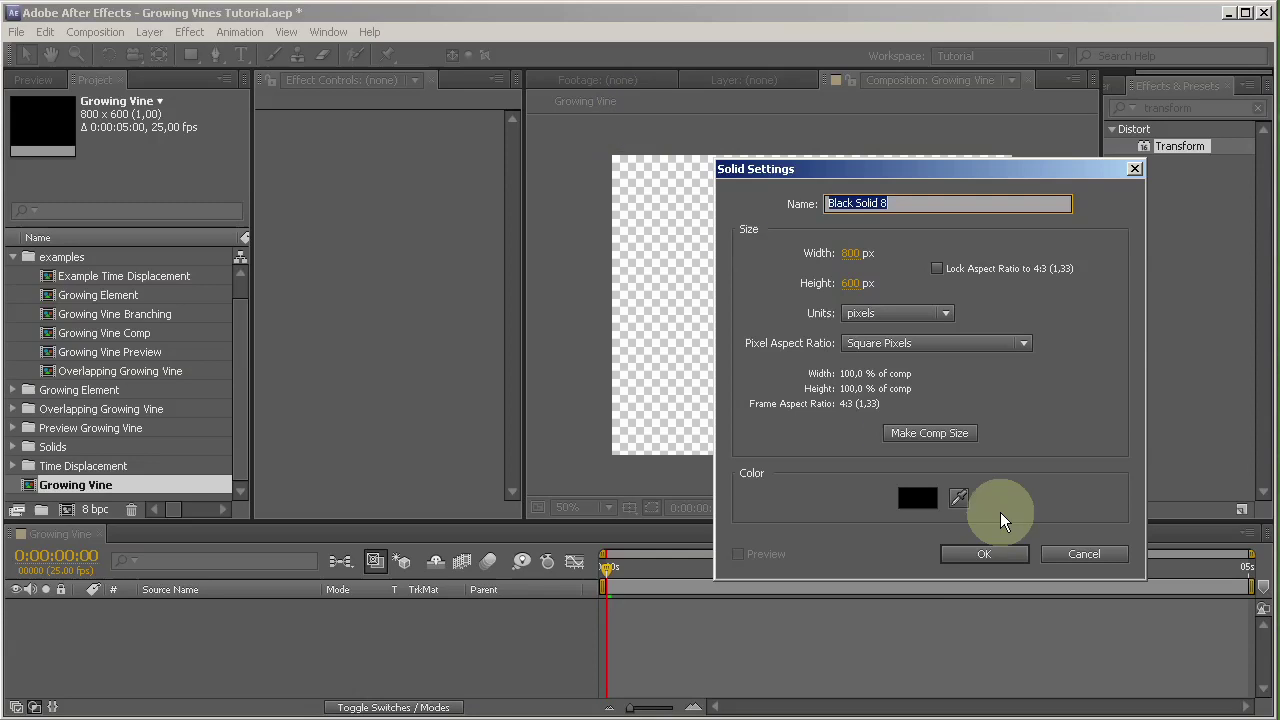
pyautogui.click(978, 554)
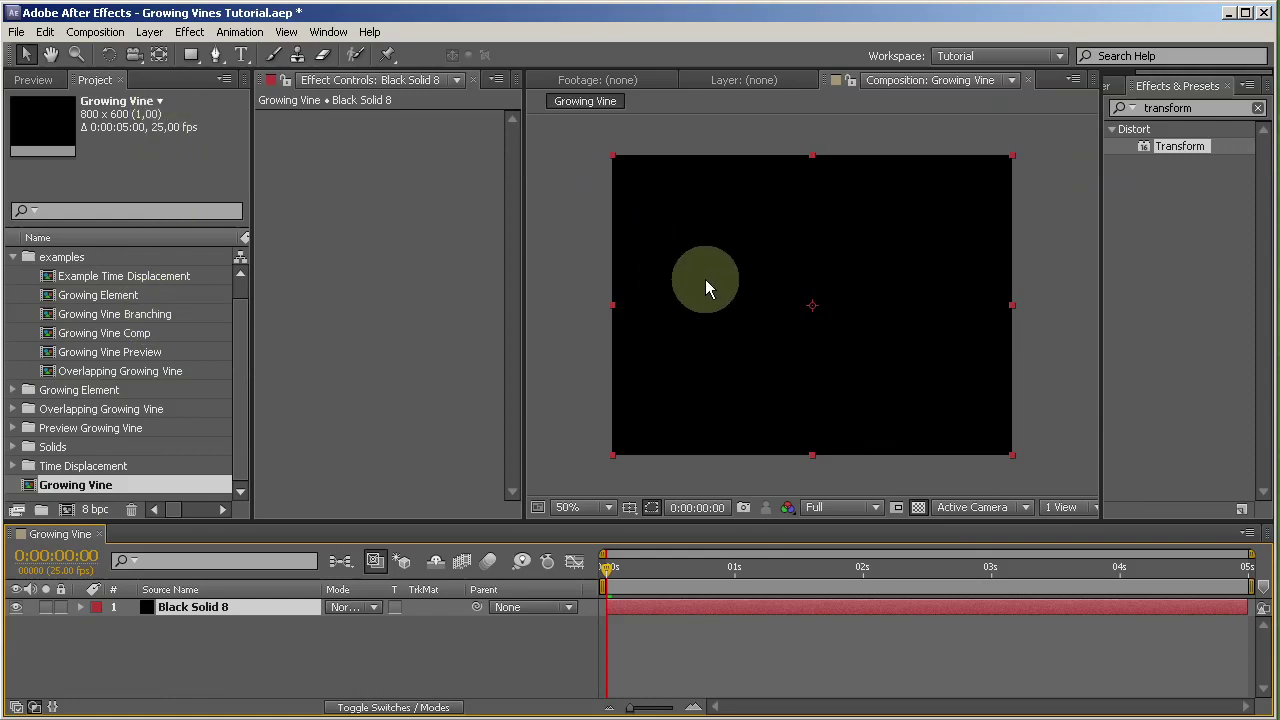
# Draw an open five-point mask path on the black solid, starting outside the lower-left frame edge and curling into a spiral.
pyautogui.click(219, 57)
pyautogui.moveTo(561, 429); pyautogui.dragTo(619, 359)
pyautogui.moveTo(818, 386); pyautogui.dragTo(890, 457)
pyautogui.moveTo(917, 240); pyautogui.dragTo(787, 163)
pyautogui.moveTo(790, 333); pyautogui.dragTo(840, 369)
pyautogui.moveTo(890, 279); pyautogui.dragTo(817, 240)
pyautogui.moveTo(963, 319); pyautogui.dragTo(938, 347)
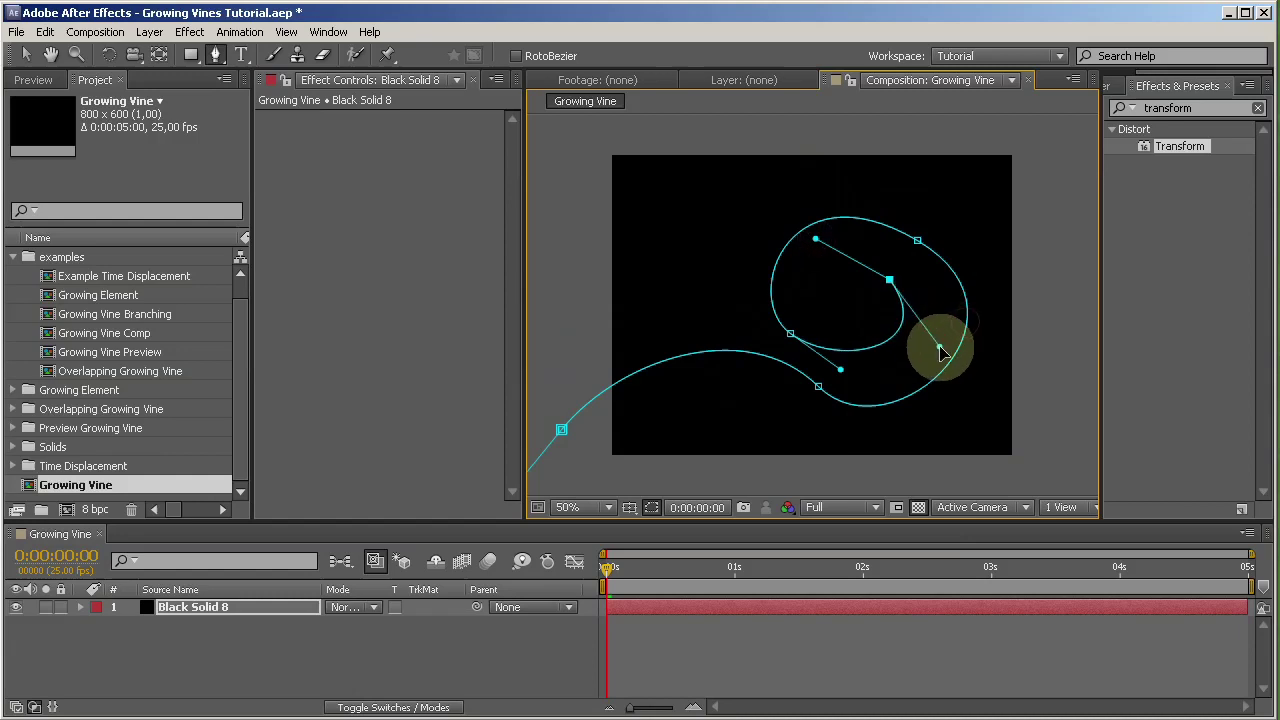
# Refine the spiral mask's points and Bezier handles into a smoother, tighter curl, and reselect the whole solid layer.
pyautogui.moveTo(918, 242); pyautogui.dragTo(928, 224)
pyautogui.moveTo(818, 386); pyautogui.dragTo(814, 396)
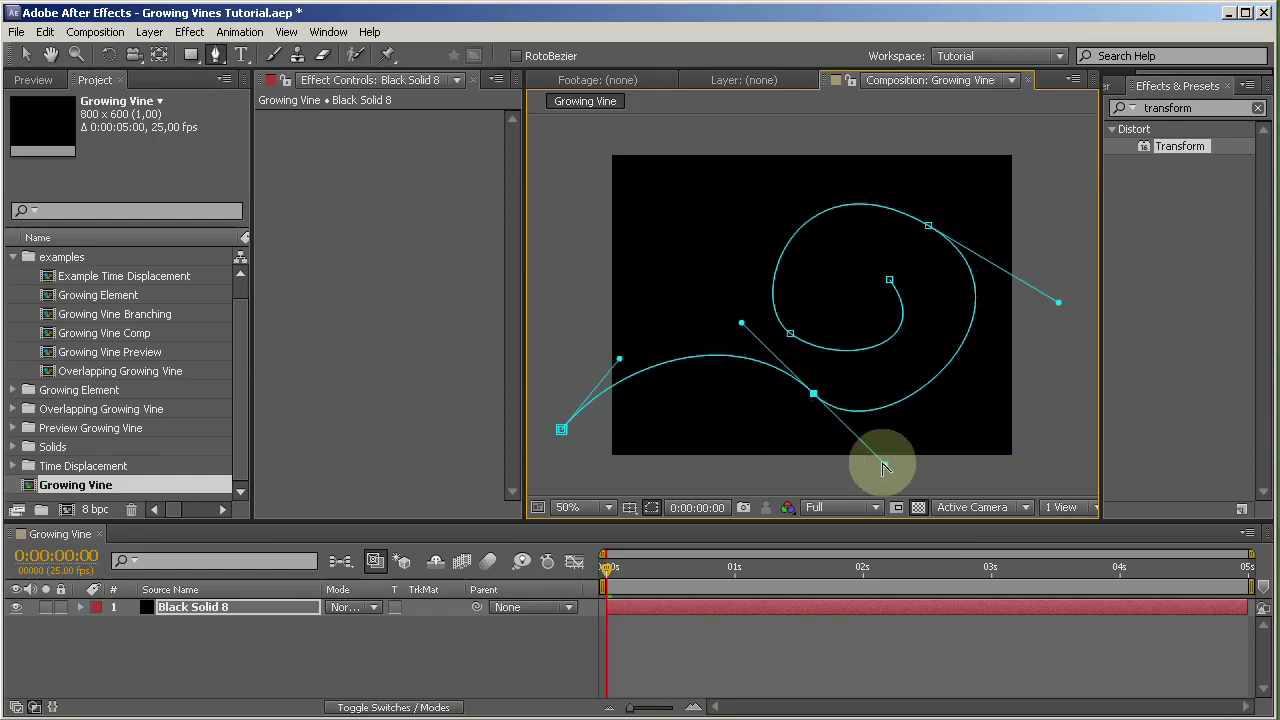
pyautogui.moveTo(885, 464); pyautogui.dragTo(943, 460)
pyautogui.moveTo(1059, 304); pyautogui.dragTo(1036, 292)
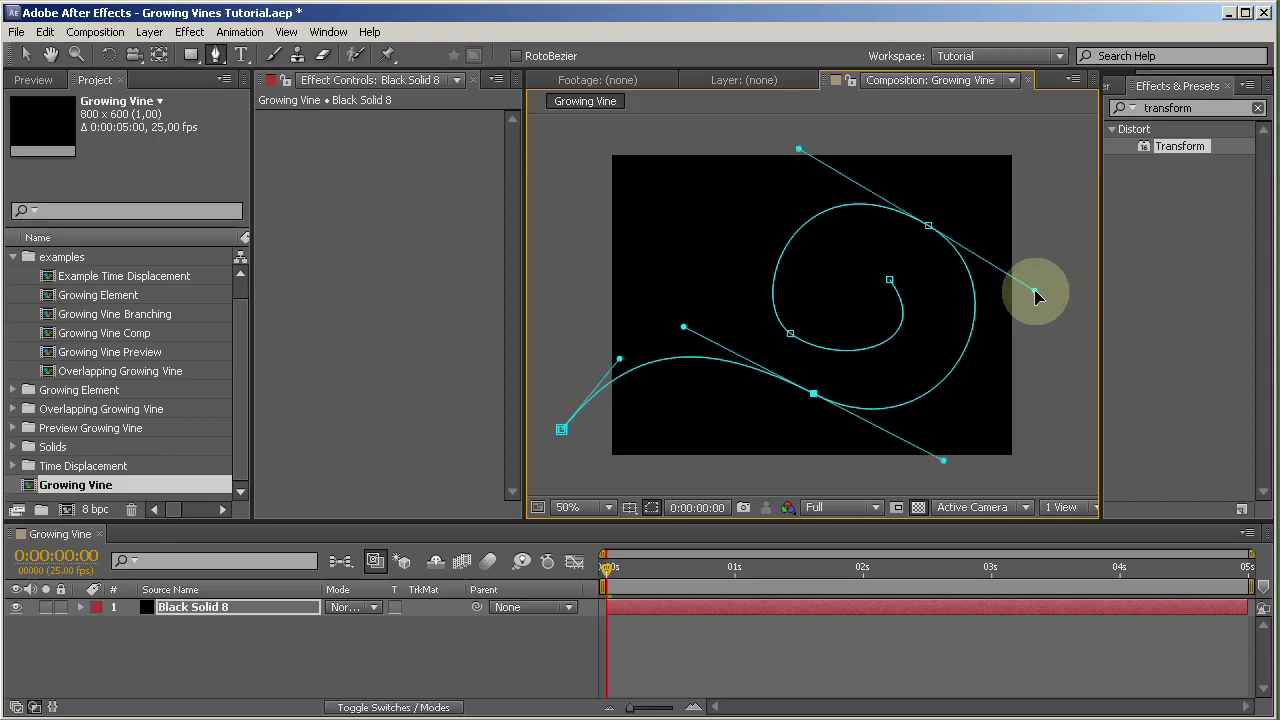
pyautogui.moveTo(890, 281); pyautogui.dragTo(852, 293)
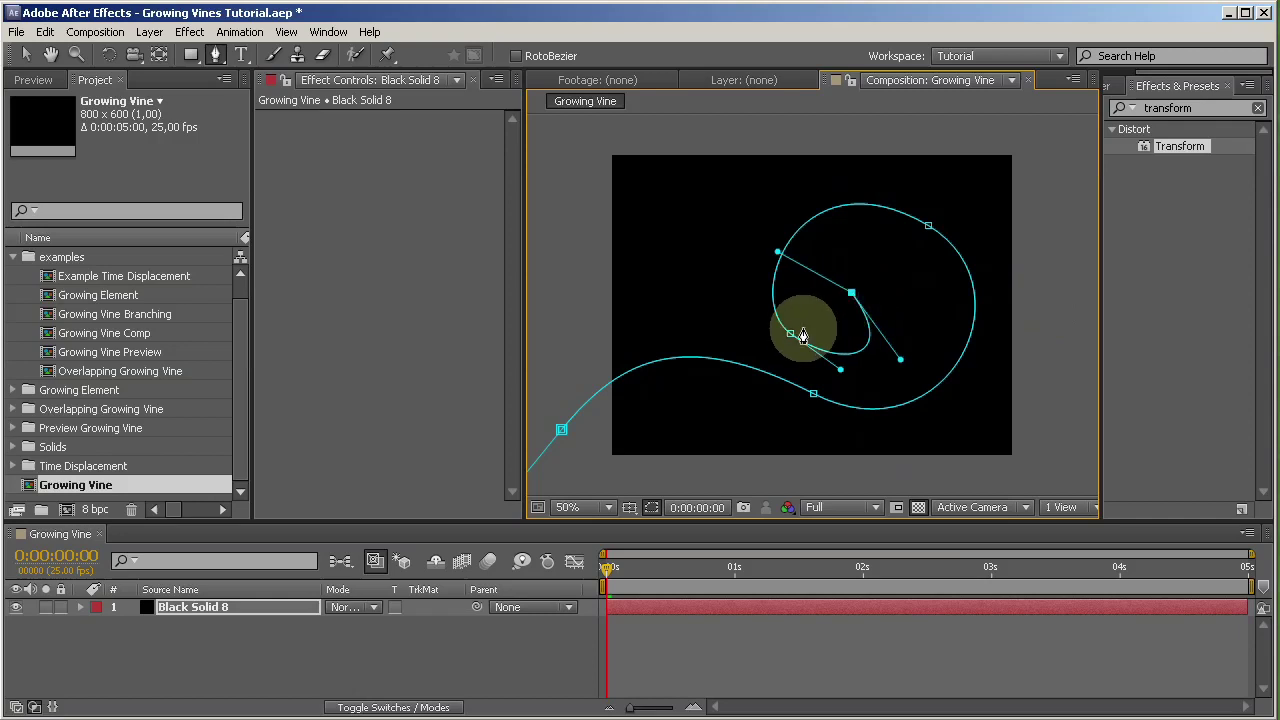
pyautogui.moveTo(840, 370); pyautogui.dragTo(829, 381)
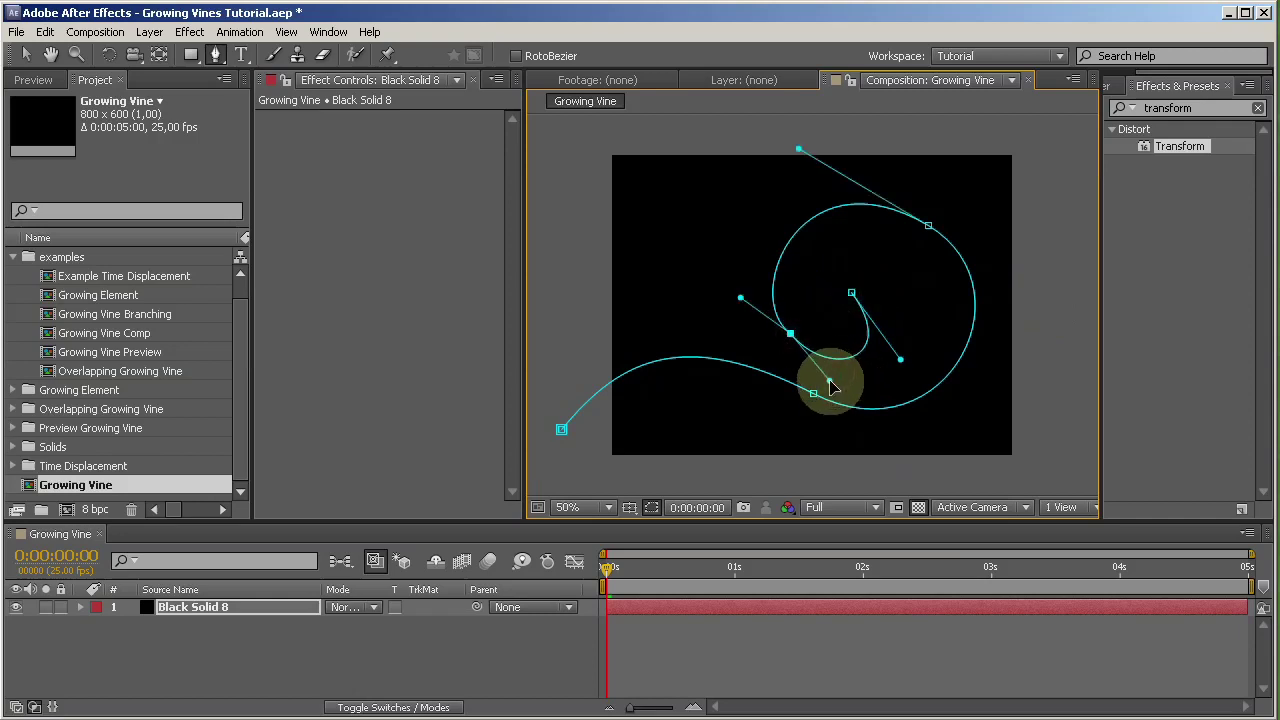
pyautogui.moveTo(750, 304); pyautogui.dragTo(758, 294)
pyautogui.moveTo(916, 368); pyautogui.dragTo(888, 349)
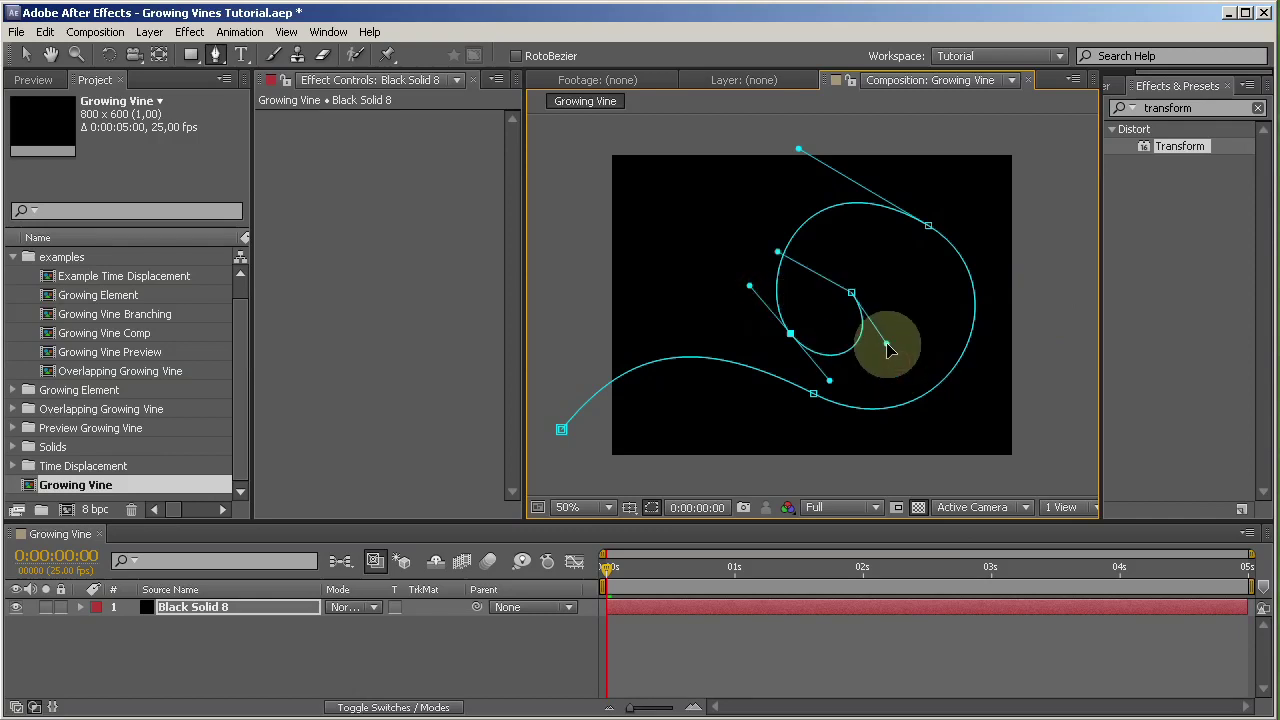
pyautogui.click(267, 606)
pyautogui.click(240, 609)
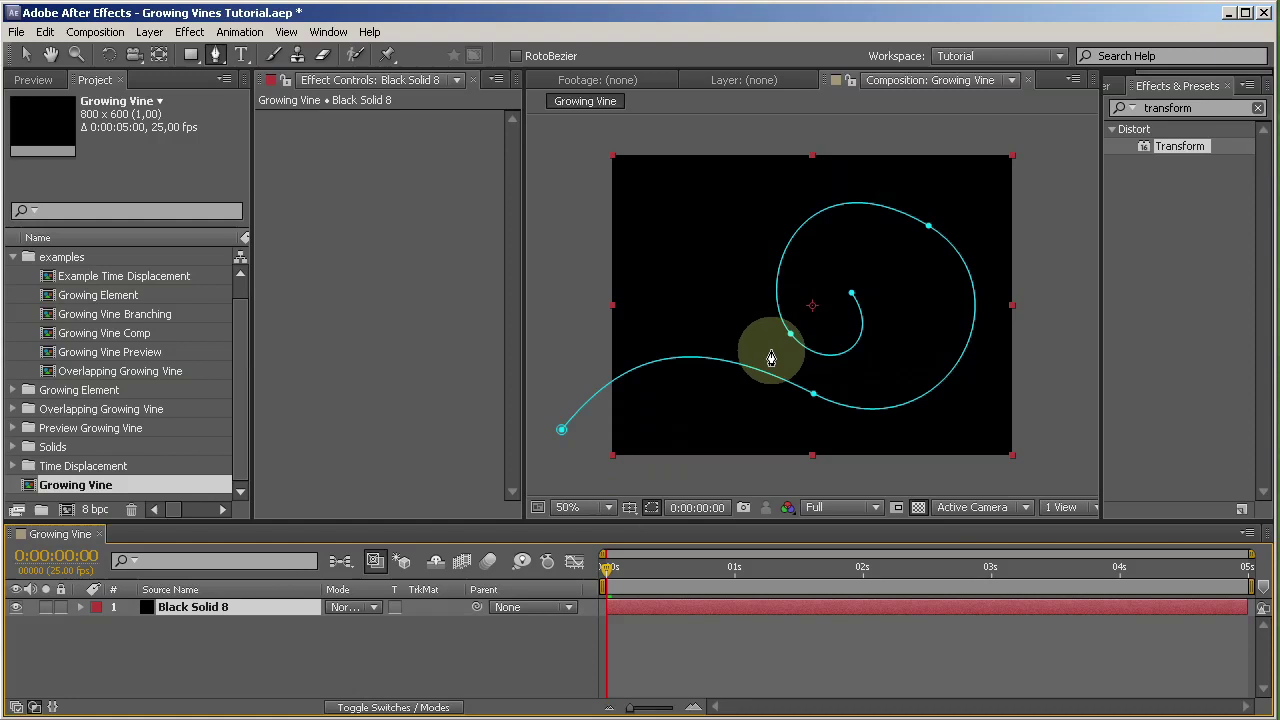
pyautogui.click(860, 280)
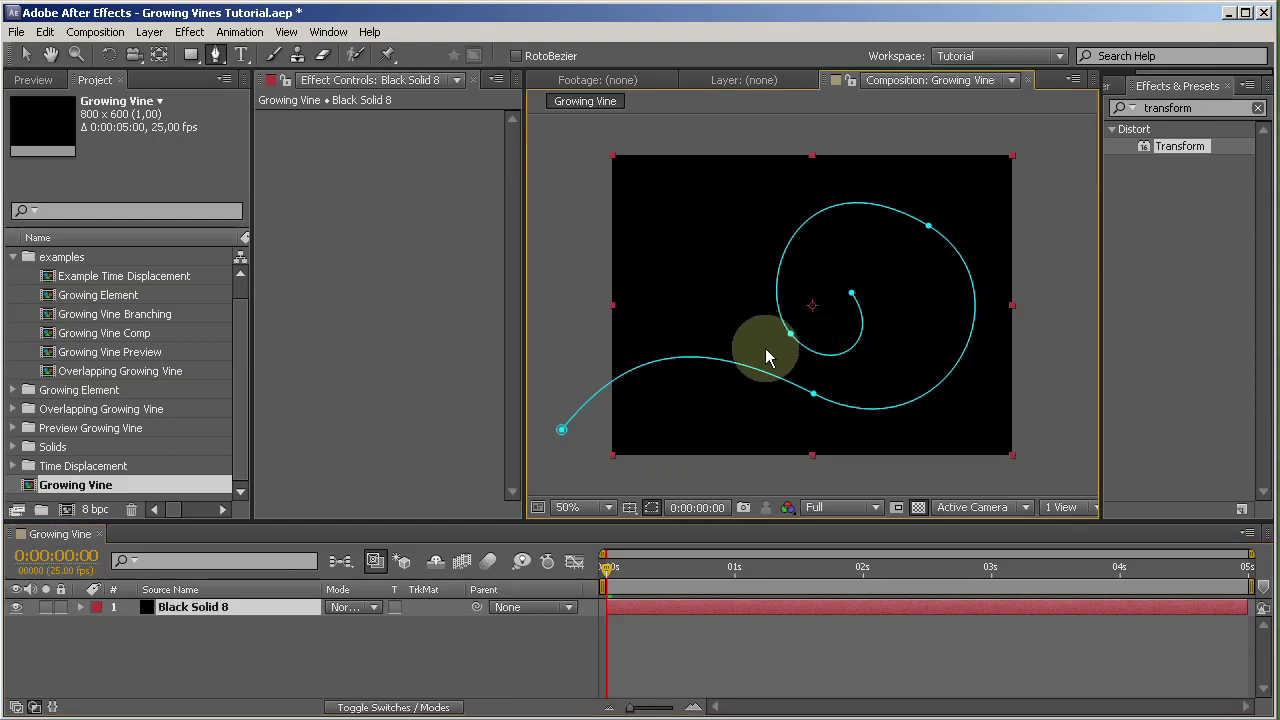
pyautogui.moveTo(769, 348); pyautogui.dragTo(798, 331)
pyautogui.hotkey('ctrl', 'z')
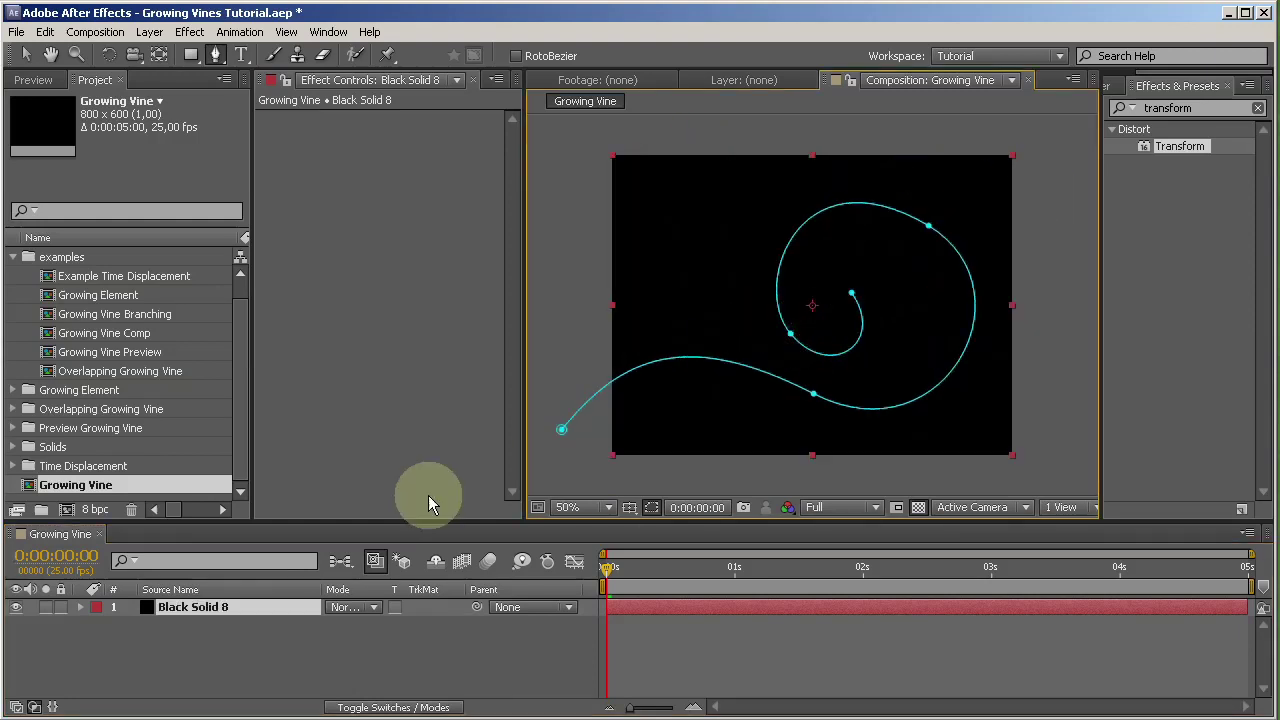
# Apply the Write-on effect to the black solid and enable keyframing for its Brush Position, Color and Brush Size.
pyautogui.click(1200, 108)
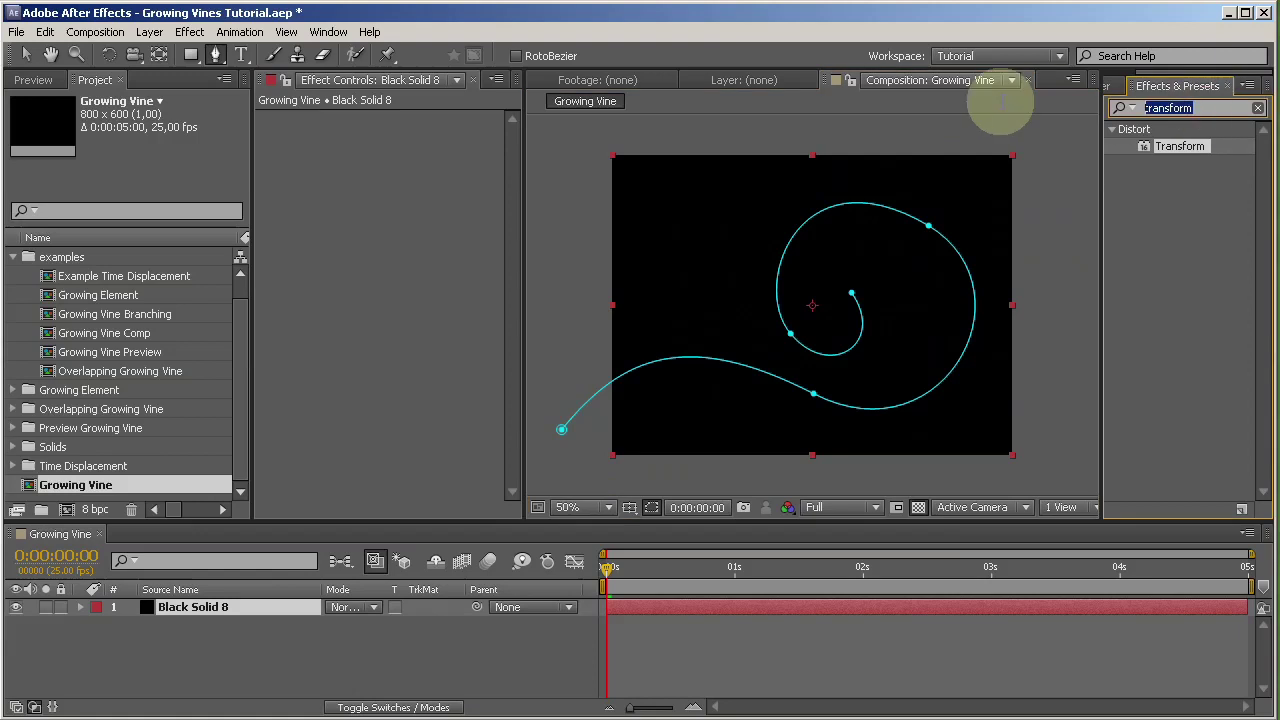
pyautogui.write('wri')
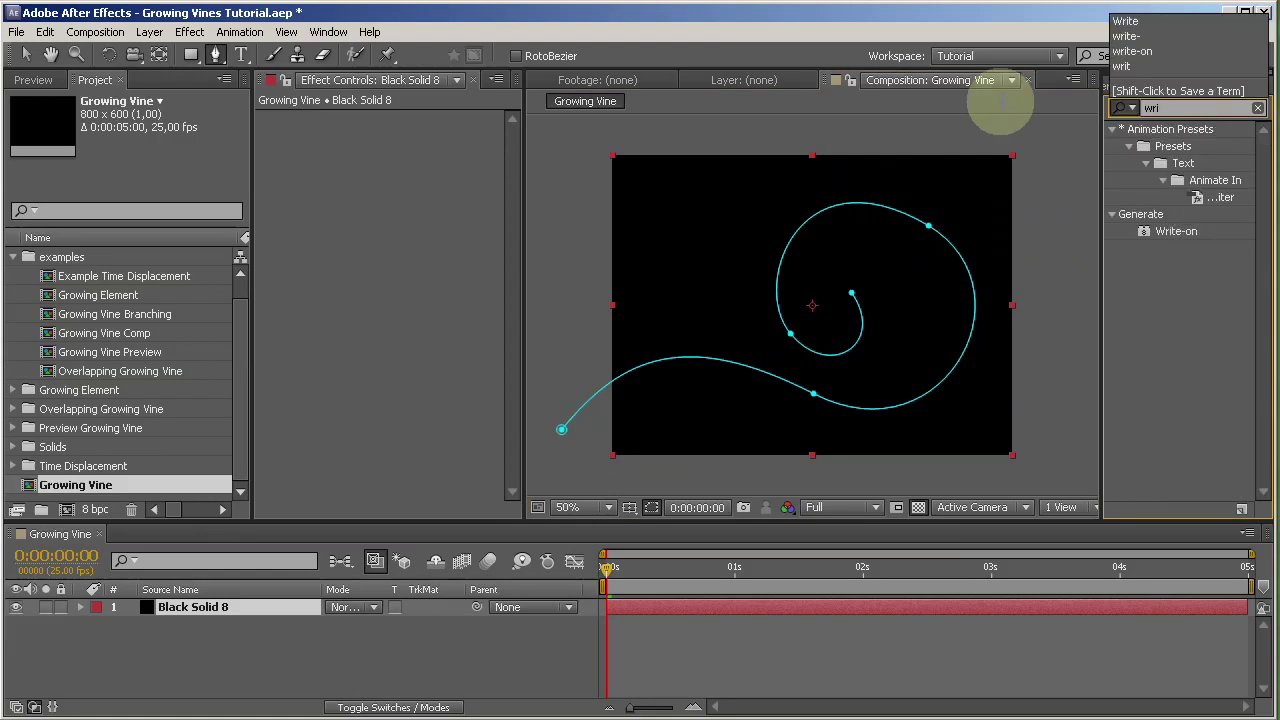
pyautogui.moveTo(1172, 231); pyautogui.dragTo(204, 606)
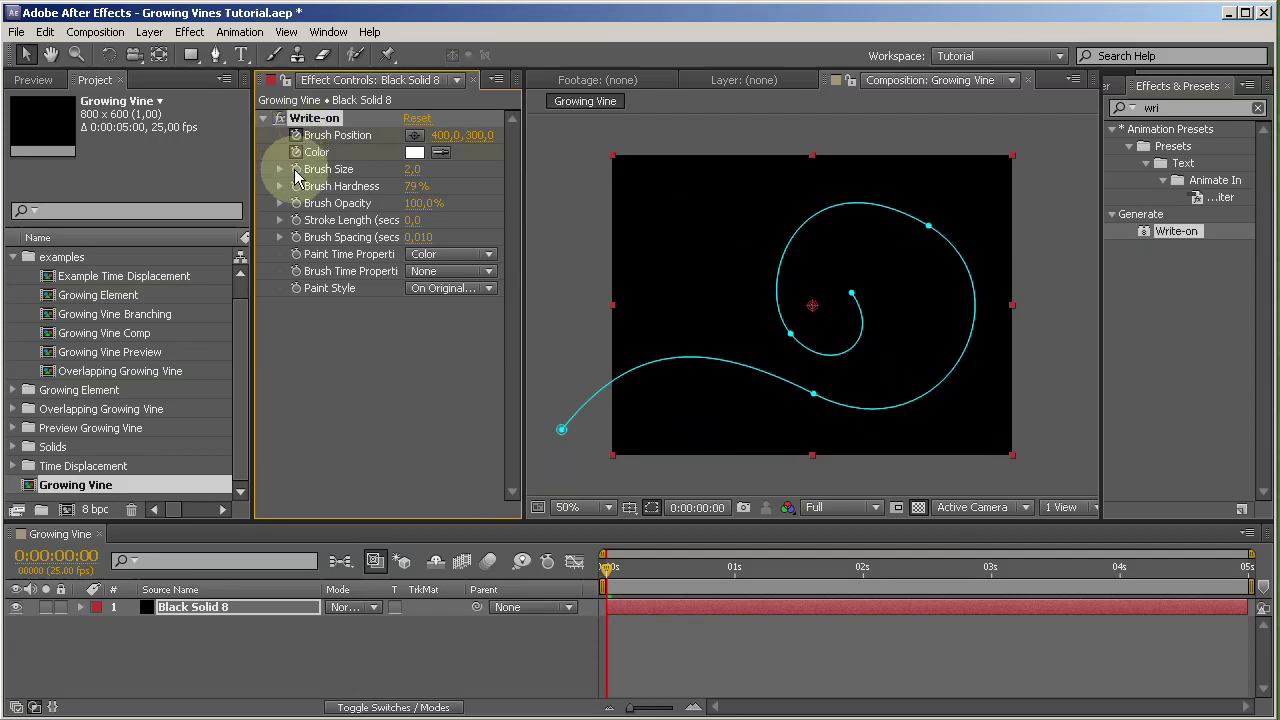
pyautogui.click(296, 170)
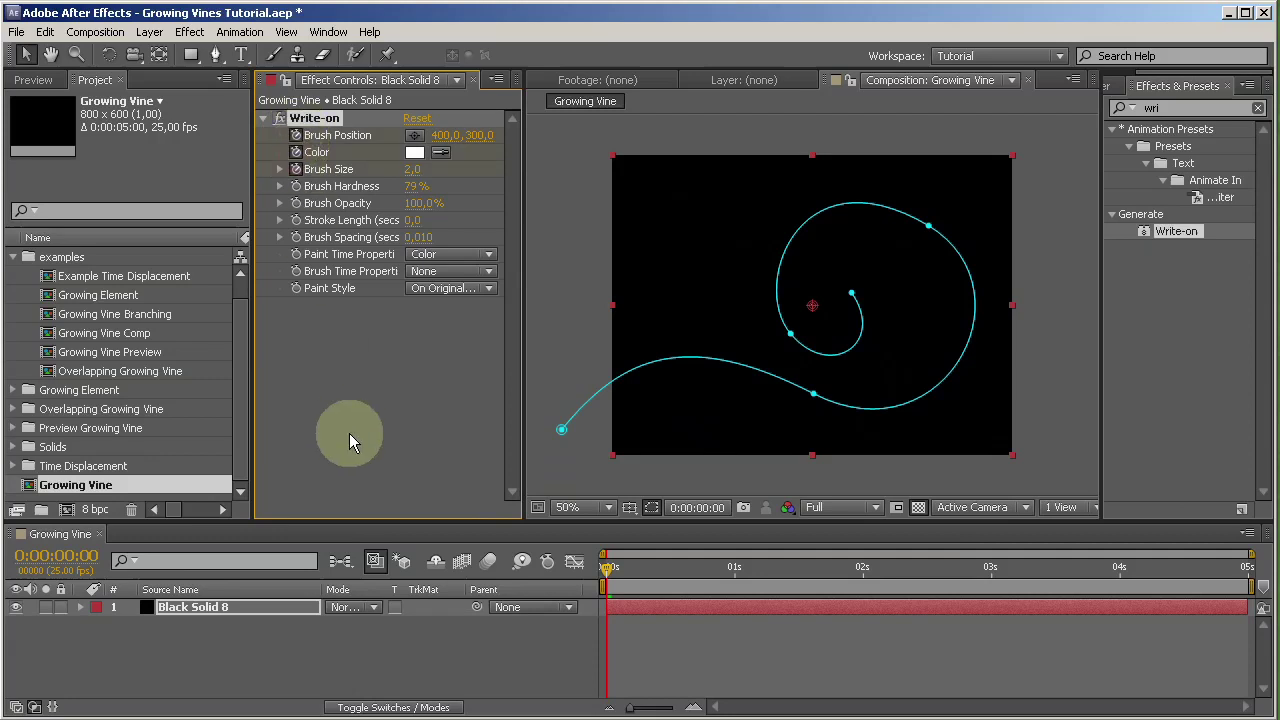
# Reveal the solid's Mask Path and keyframed Write-on properties, and enlarge the timeline area so all of them fit.
pyautogui.press('u')
pyautogui.press('u')
pyautogui.press('u')
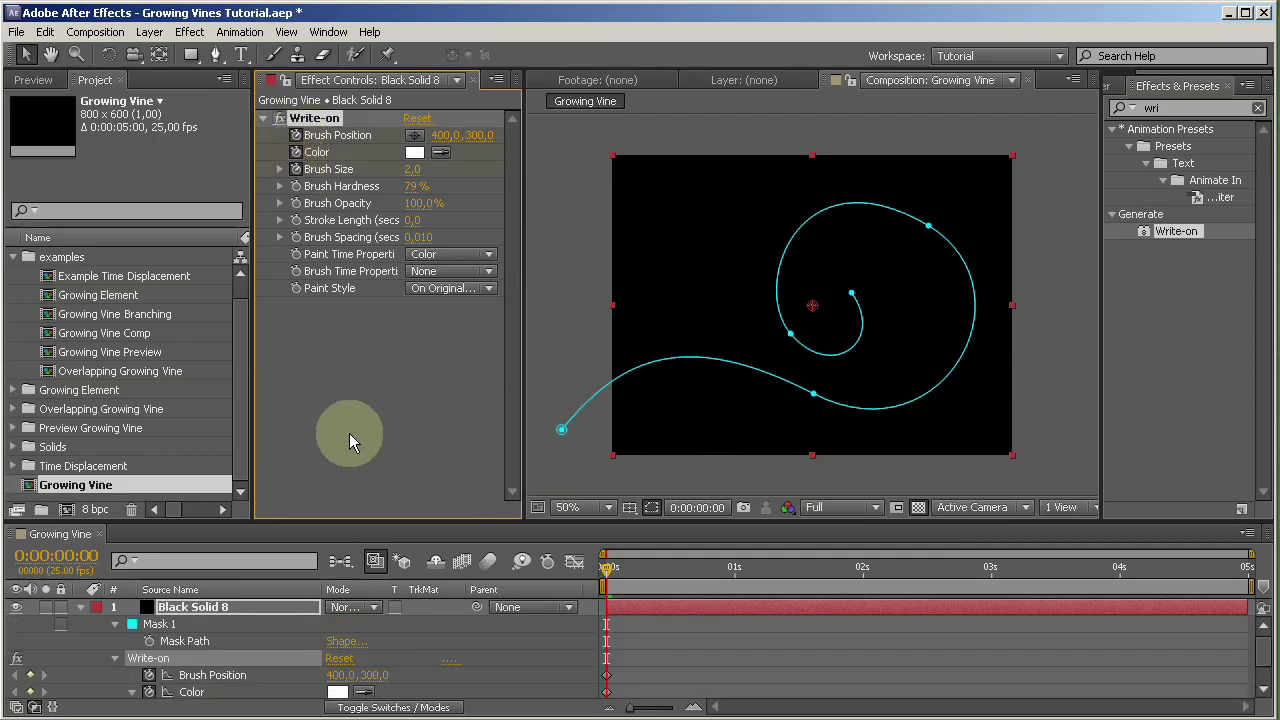
pyautogui.press('u')
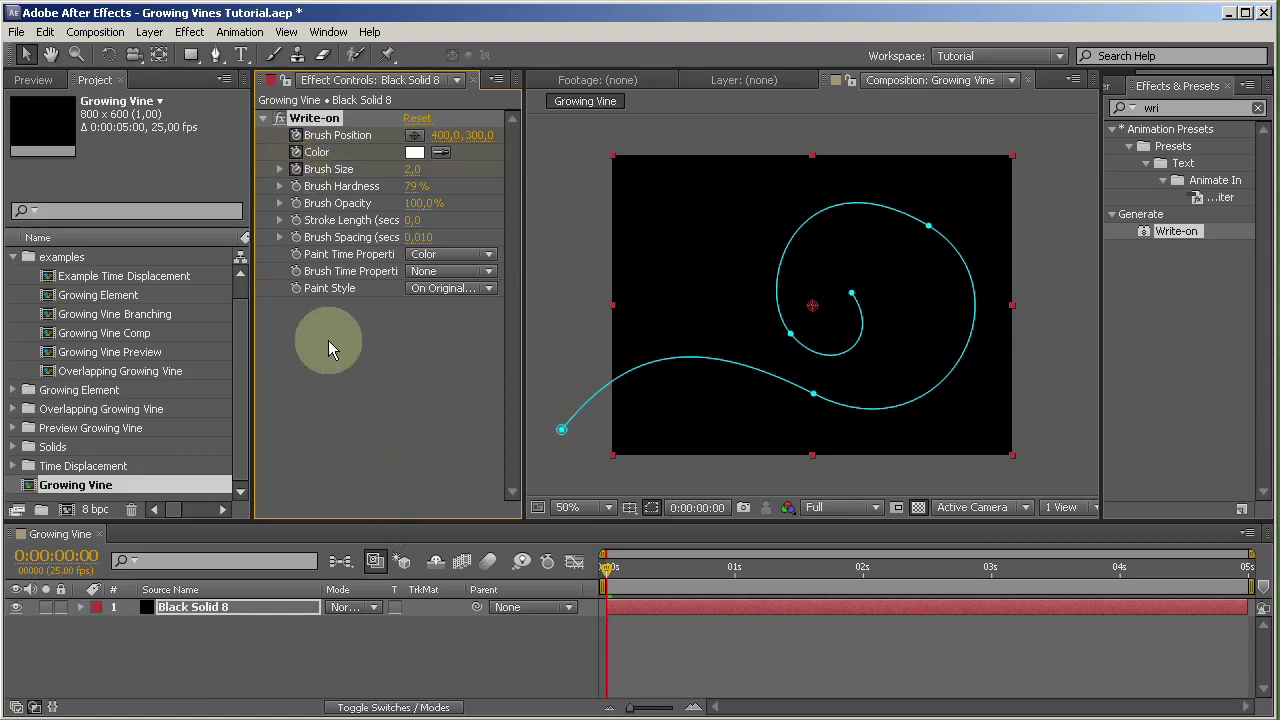
pyautogui.press('u')
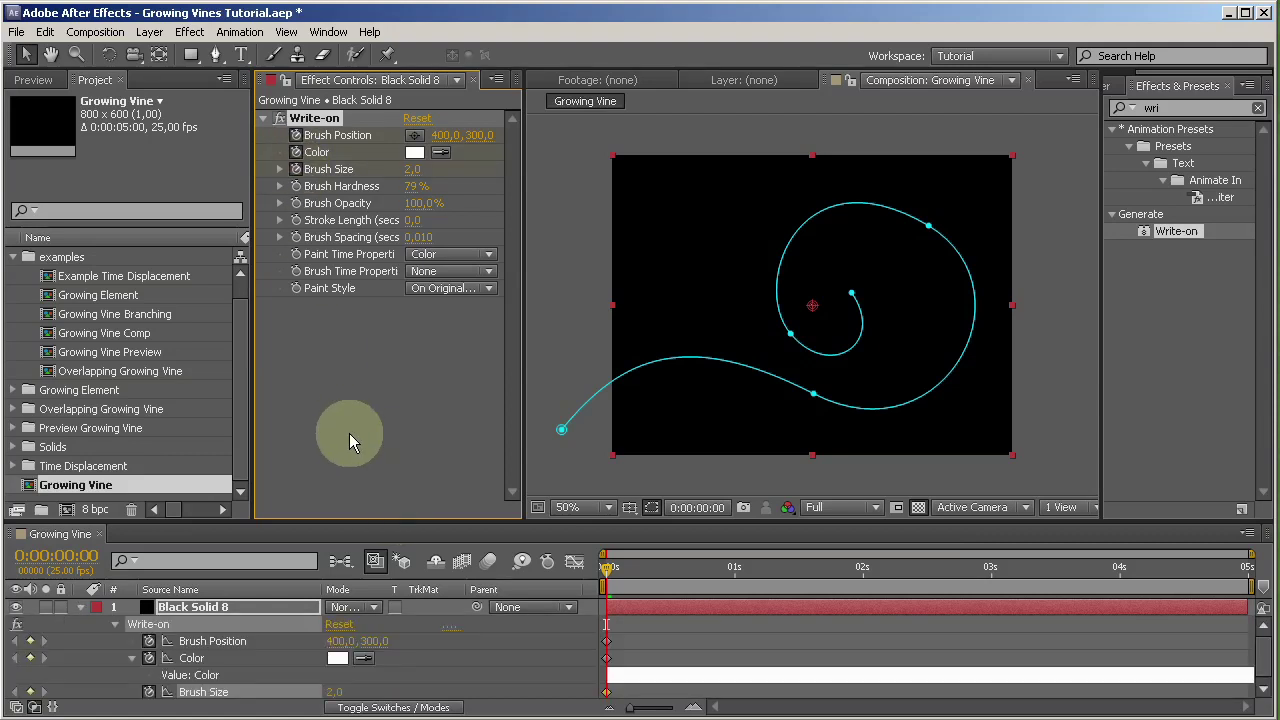
pyautogui.press('u')
pyautogui.press('u')
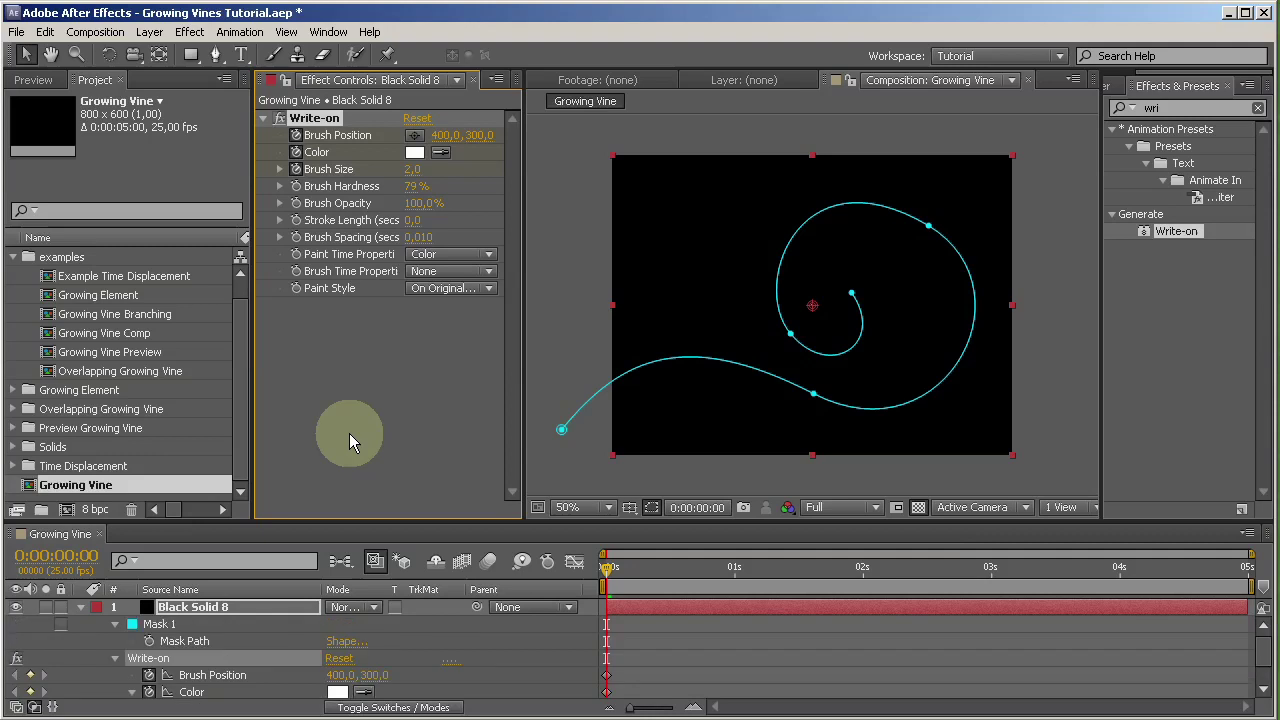
pyautogui.moveTo(397, 527); pyautogui.dragTo(394, 420)
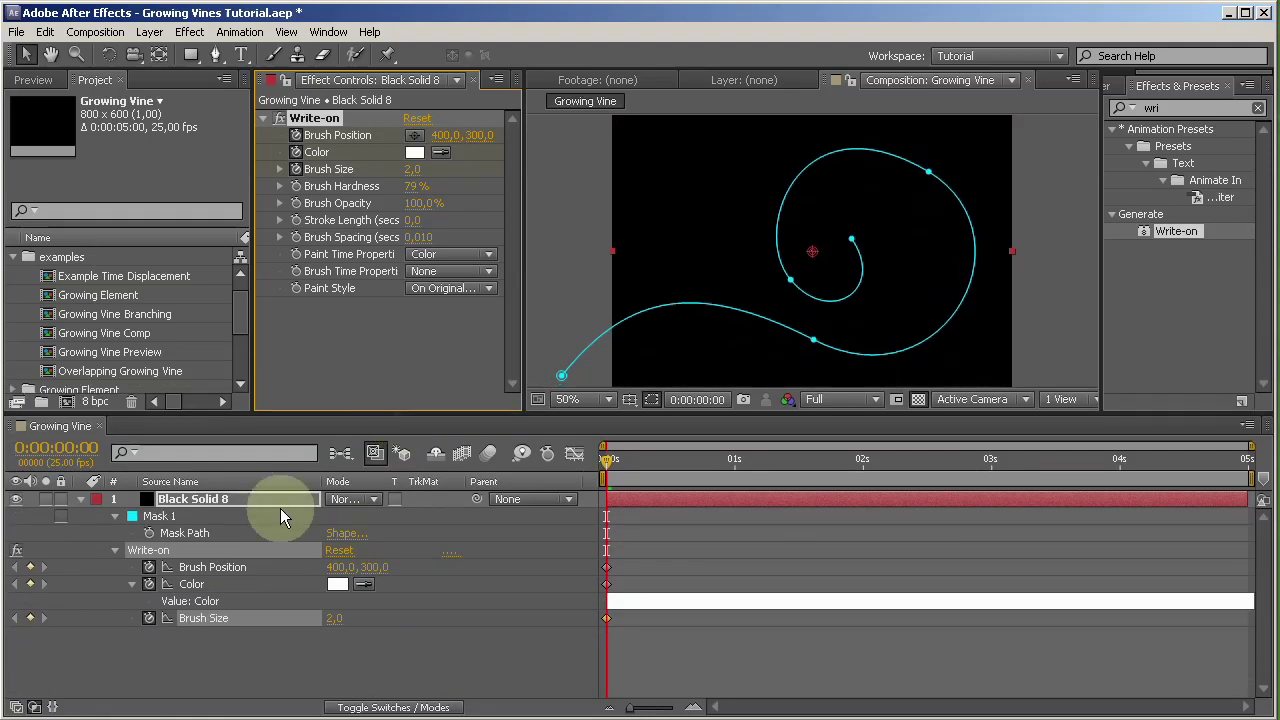
# Copy the solid's Mask Path and paste it into the Write-on effect's Brush Position as keyframes.
pyautogui.click(204, 531)
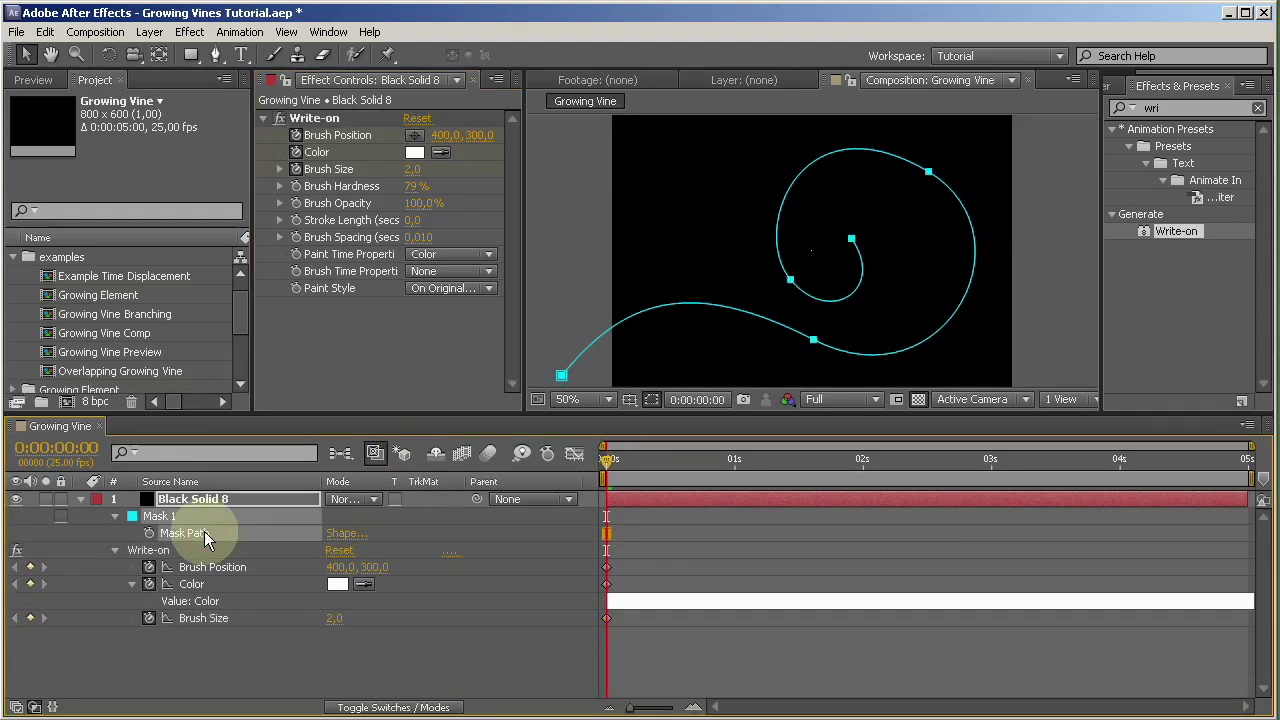
pyautogui.hotkey('ctrl', 'c')
pyautogui.click(215, 567)
pyautogui.hotkey('ctrl', 'v')
# Move the current time to 0:00:03:24 and deselect the pasted Brush Position keyframes.
pyautogui.click(52, 450)
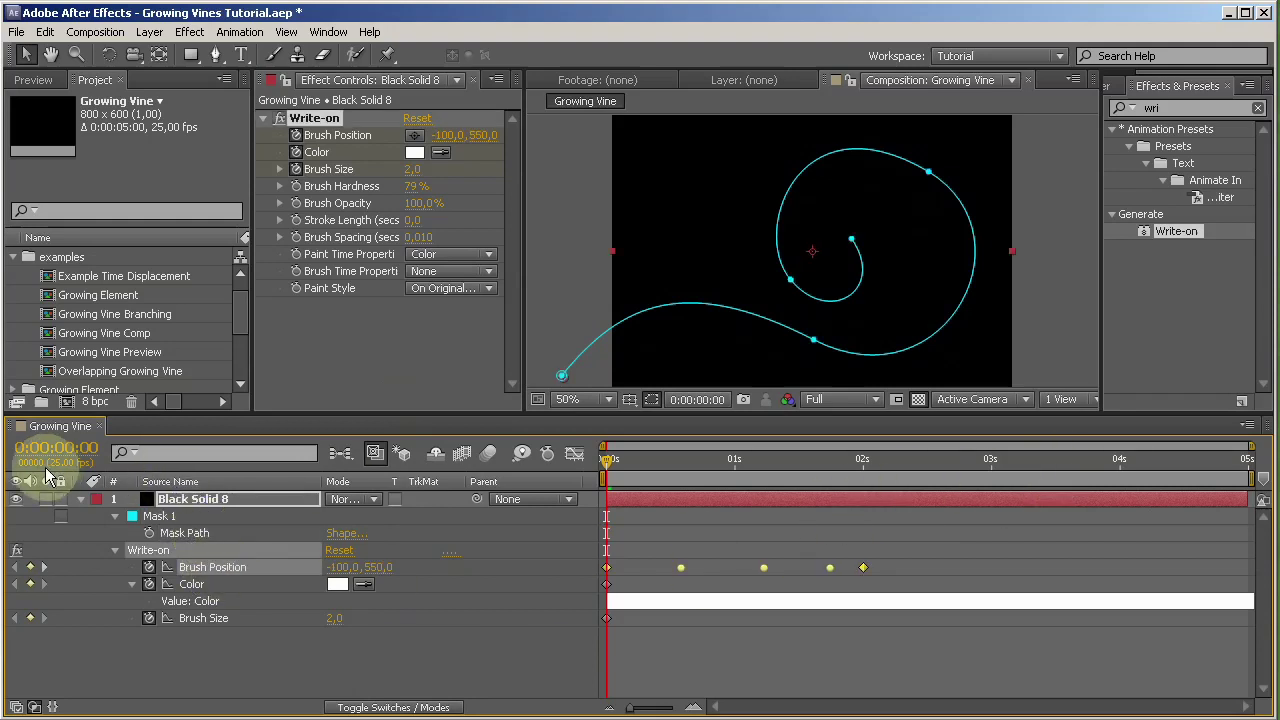
pyautogui.write('3247')
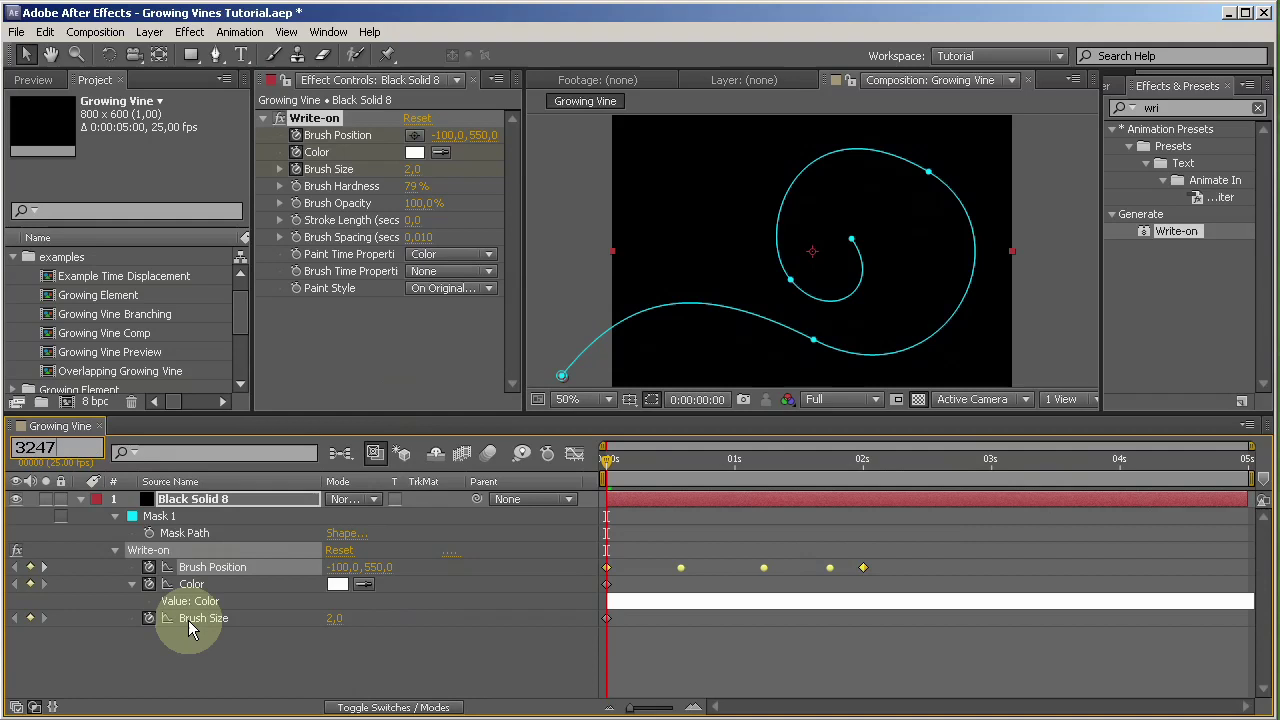
pyautogui.press('Return')
pyautogui.click(884, 571)
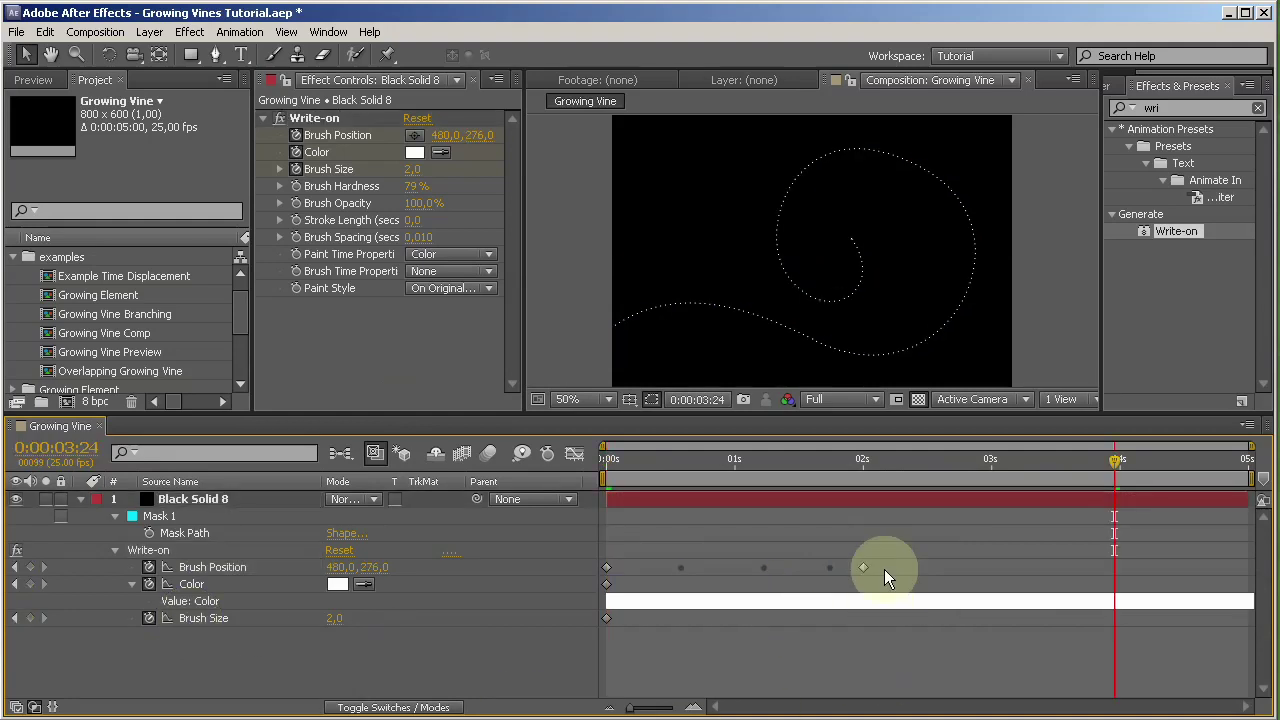
# Stretch the Brush Position animation so its last keyframe sits at 0:00:03:24, and add a Brush Size keyframe at that time.
pyautogui.moveTo(863, 568); pyautogui.dragTo(1110, 598)
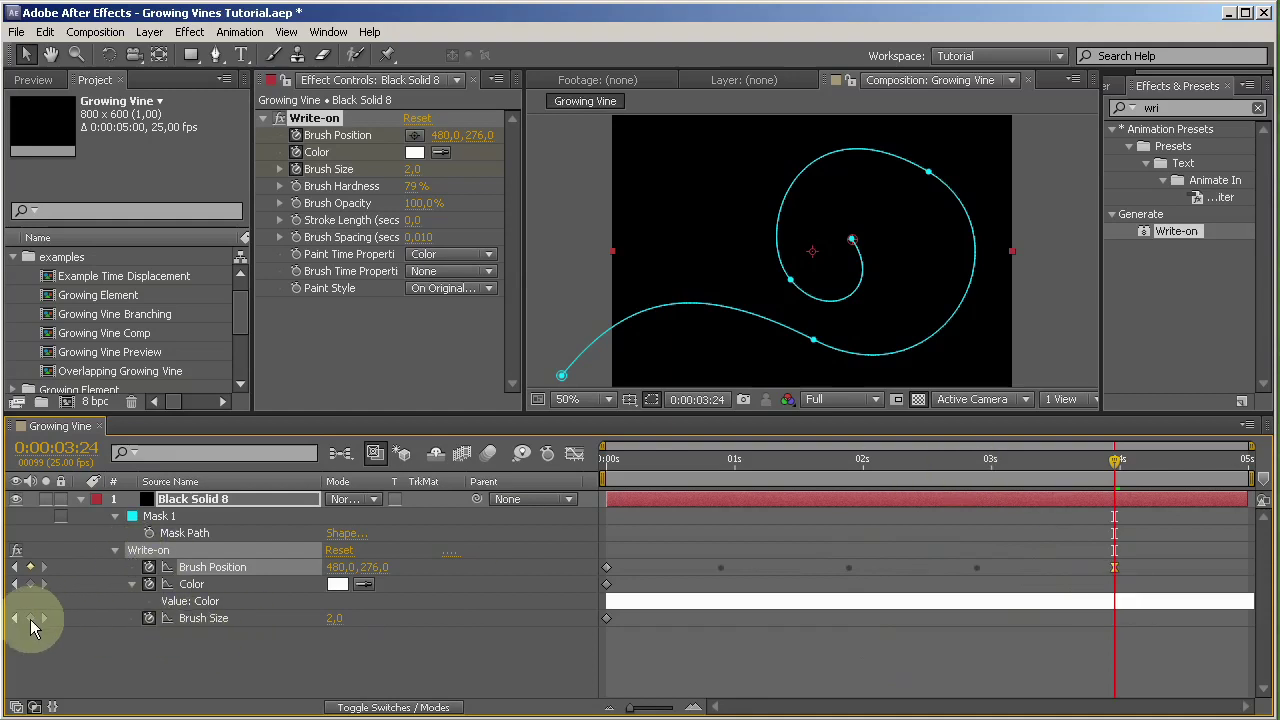
pyautogui.click(30, 618)
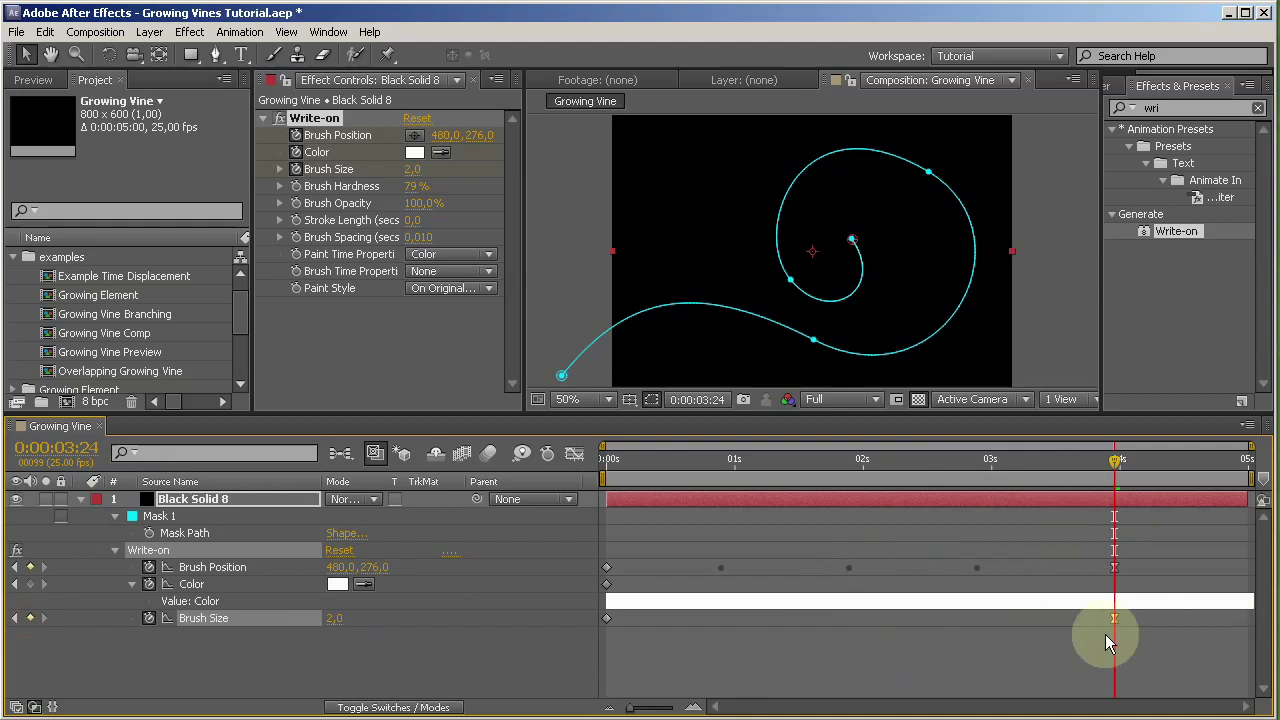
# Set the Write-on Brush Size to 35 at 0:00:00:00.
pyautogui.press('Home')
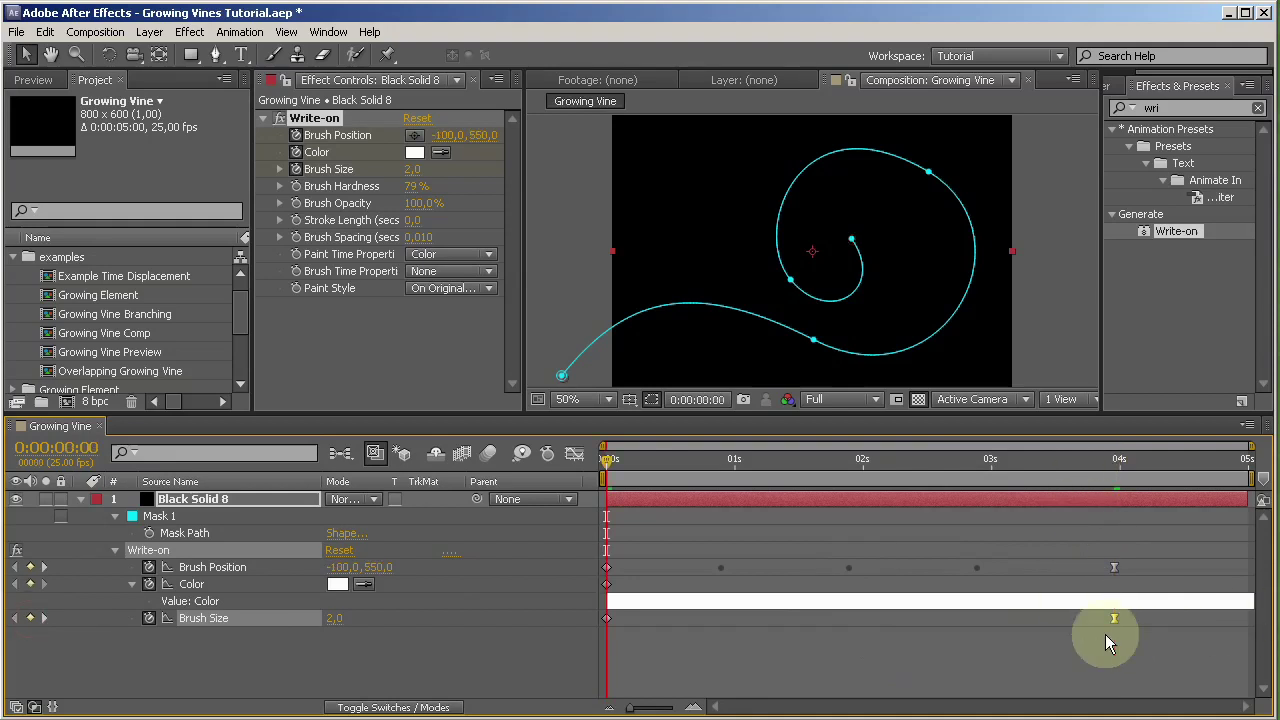
pyautogui.click(332, 618)
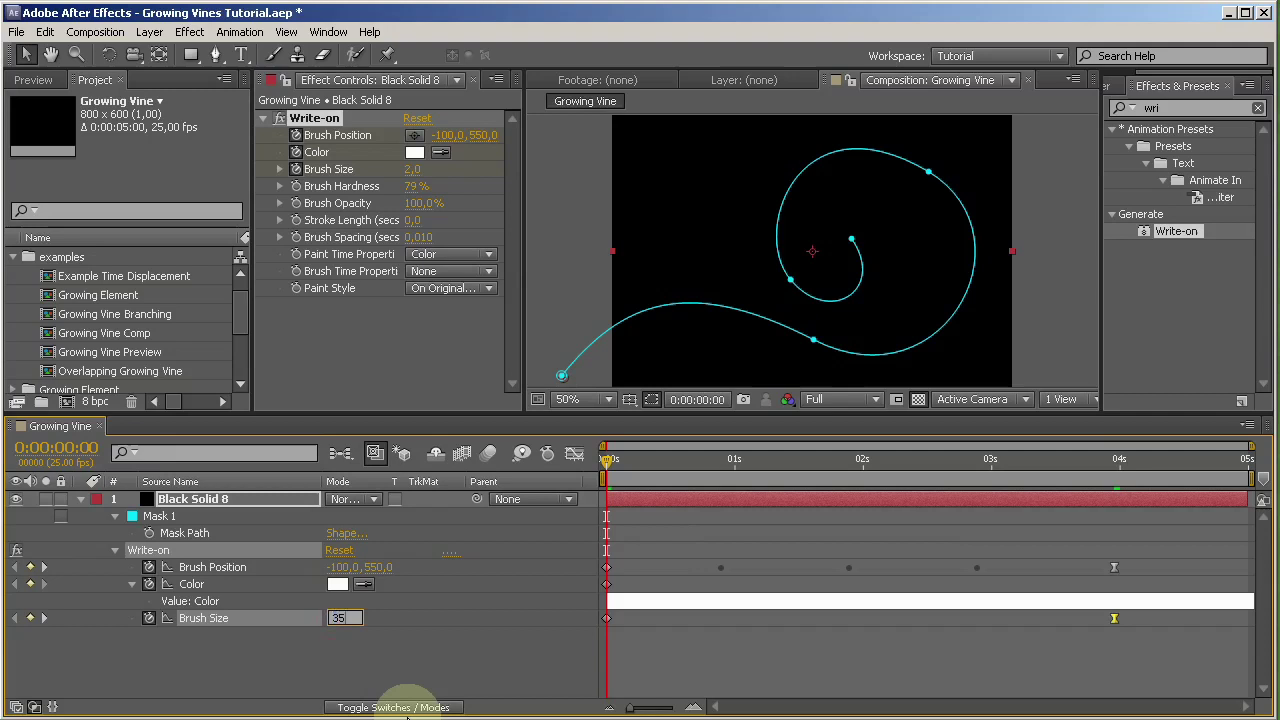
pyautogui.click(686, 533)
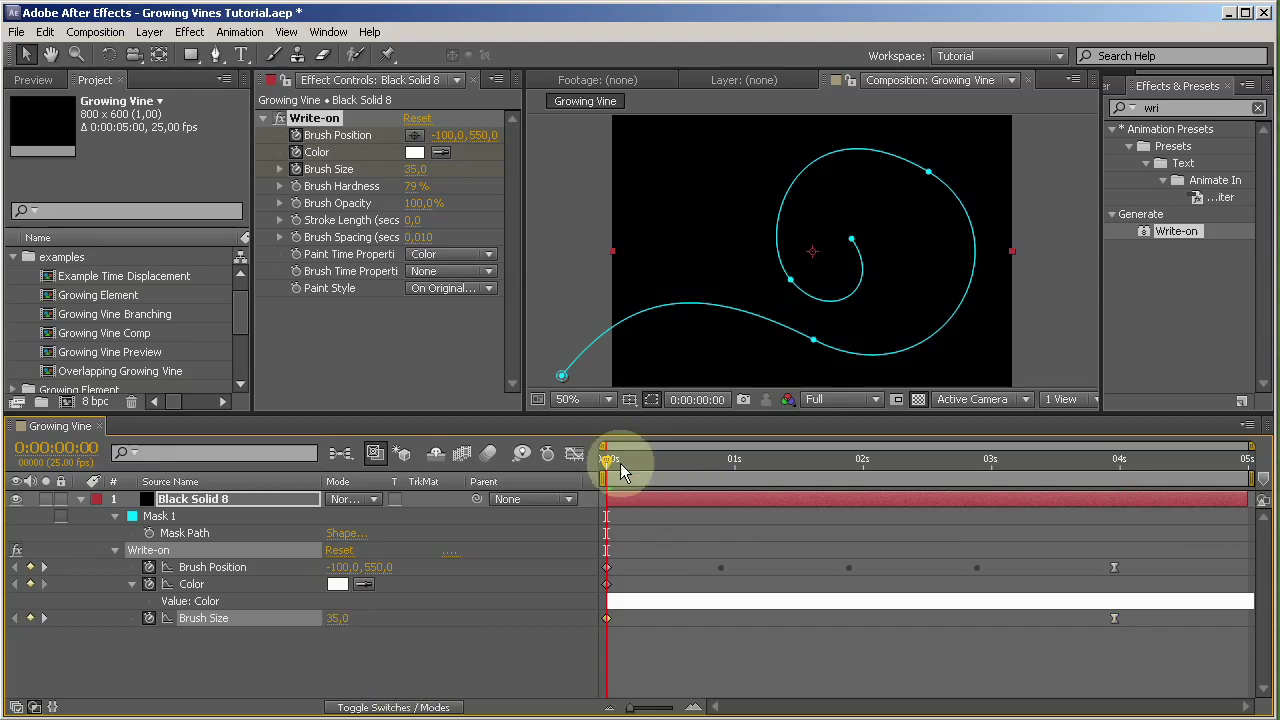
# Scrub through the brush animation and set the Write-on effect's Brush Time Properties to Size.
pyautogui.moveTo(623, 462)
pyautogui.mouseDown()
pyautogui.moveTo(860, 462)
pyautogui.moveTo(618, 459)
pyautogui.mouseUp()
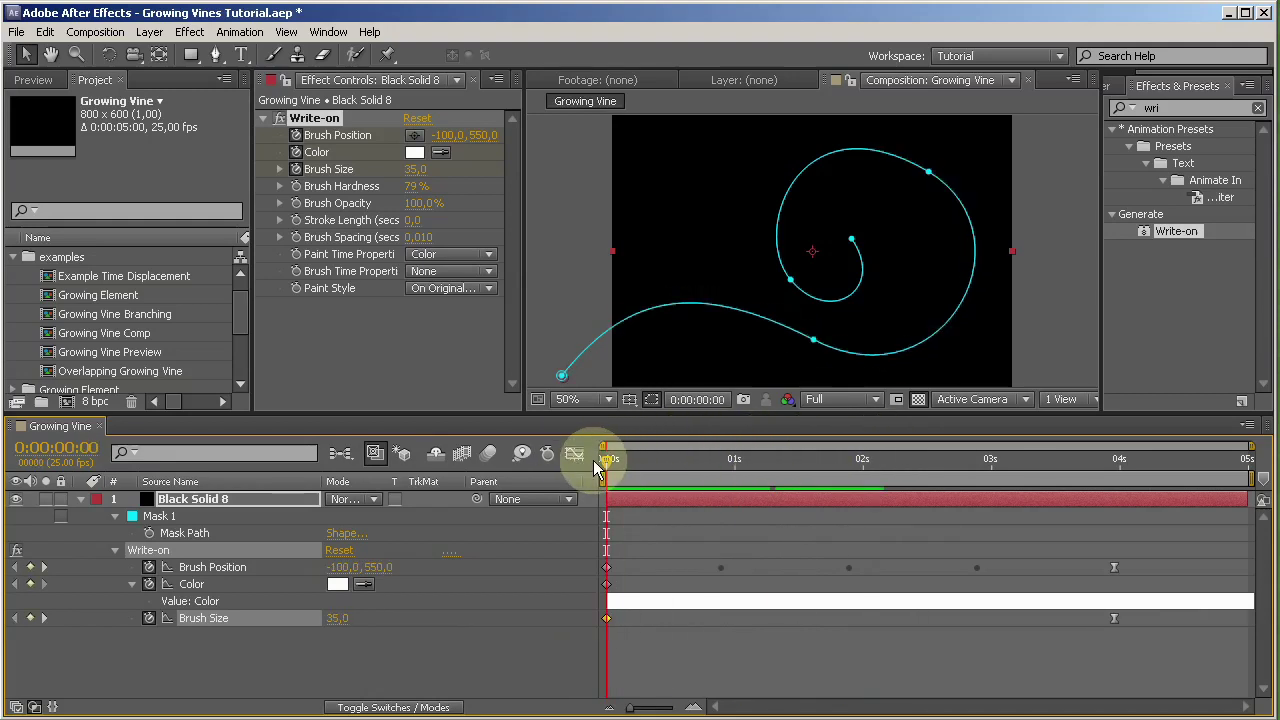
pyautogui.moveTo(632, 460); pyautogui.dragTo(1112, 462)
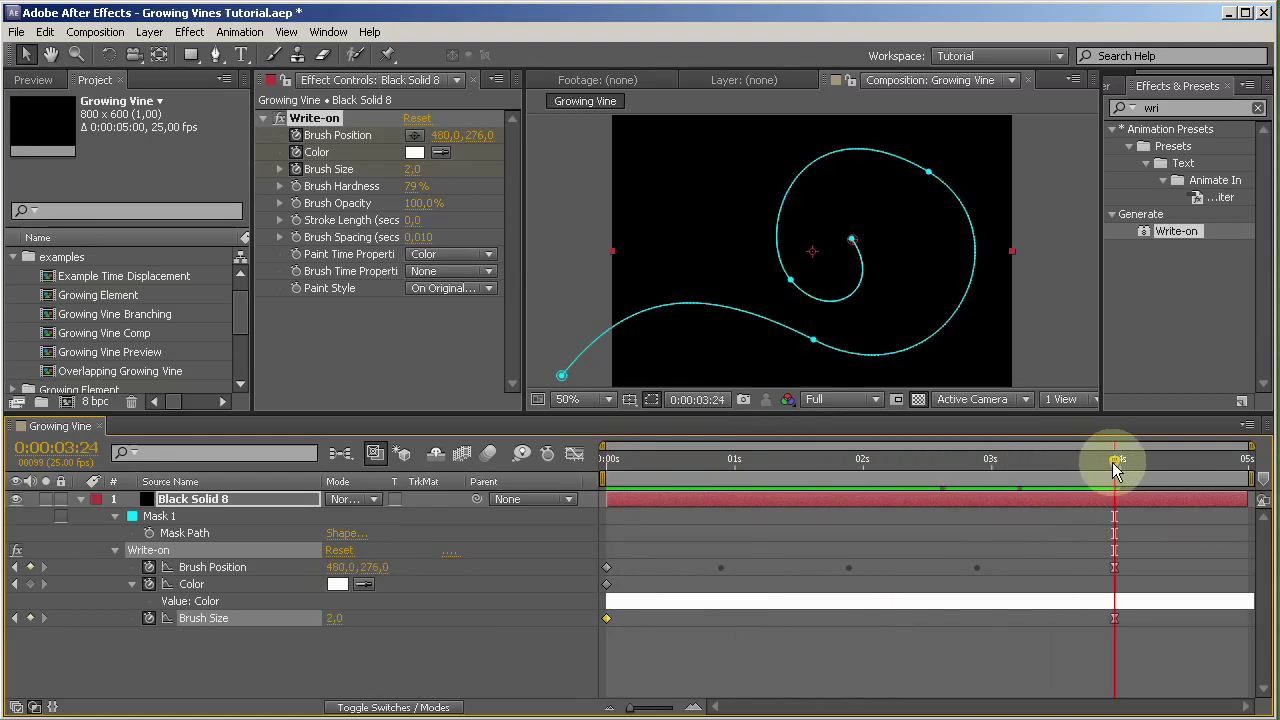
pyautogui.click(440, 271)
pyautogui.click(441, 312)
pyautogui.moveTo(767, 462); pyautogui.dragTo(1099, 444)
# Enlarge the composition viewer, zoom it out to 25% with the whole vine path in view, and scrub back to the start.
pyautogui.moveTo(840, 414); pyautogui.dragTo(846, 478)
pyautogui.scroll(-2, 831, 348)
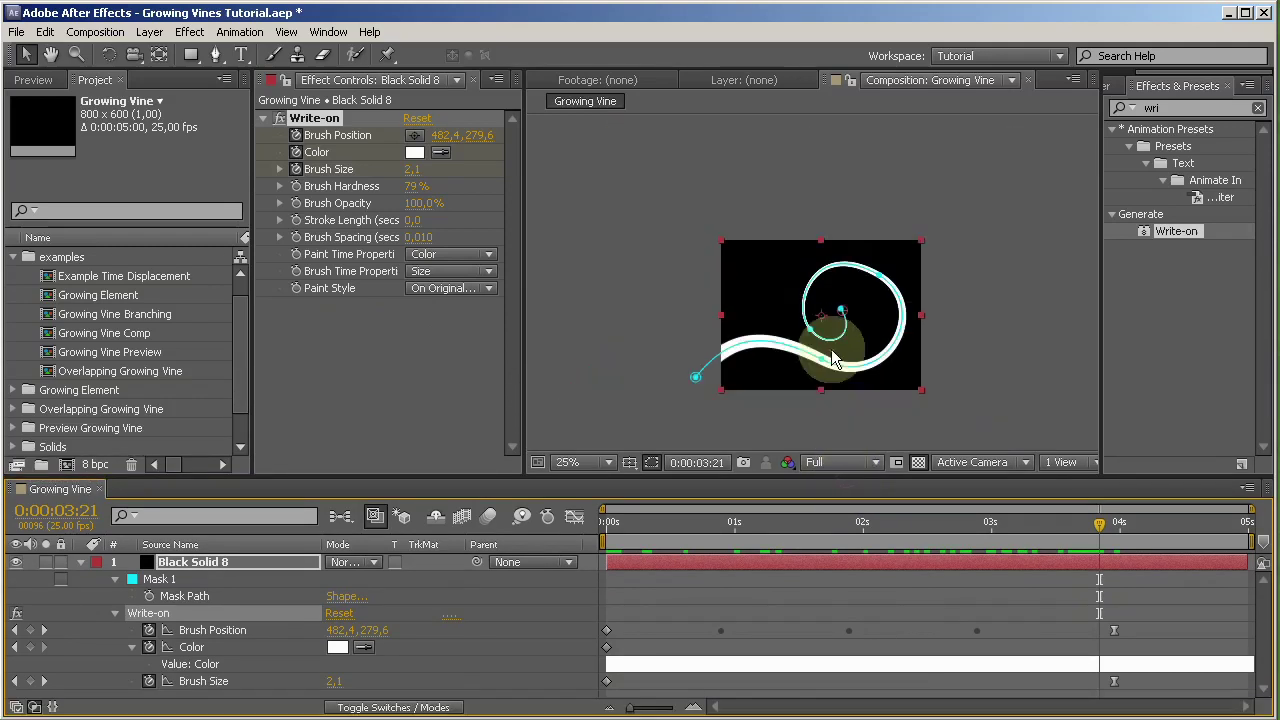
pyautogui.moveTo(789, 370); pyautogui.dragTo(793, 334)
pyautogui.moveTo(1104, 526)
pyautogui.mouseDown()
pyautogui.moveTo(586, 523)
pyautogui.moveTo(1105, 537)
pyautogui.moveTo(541, 540)
pyautogui.mouseUp()
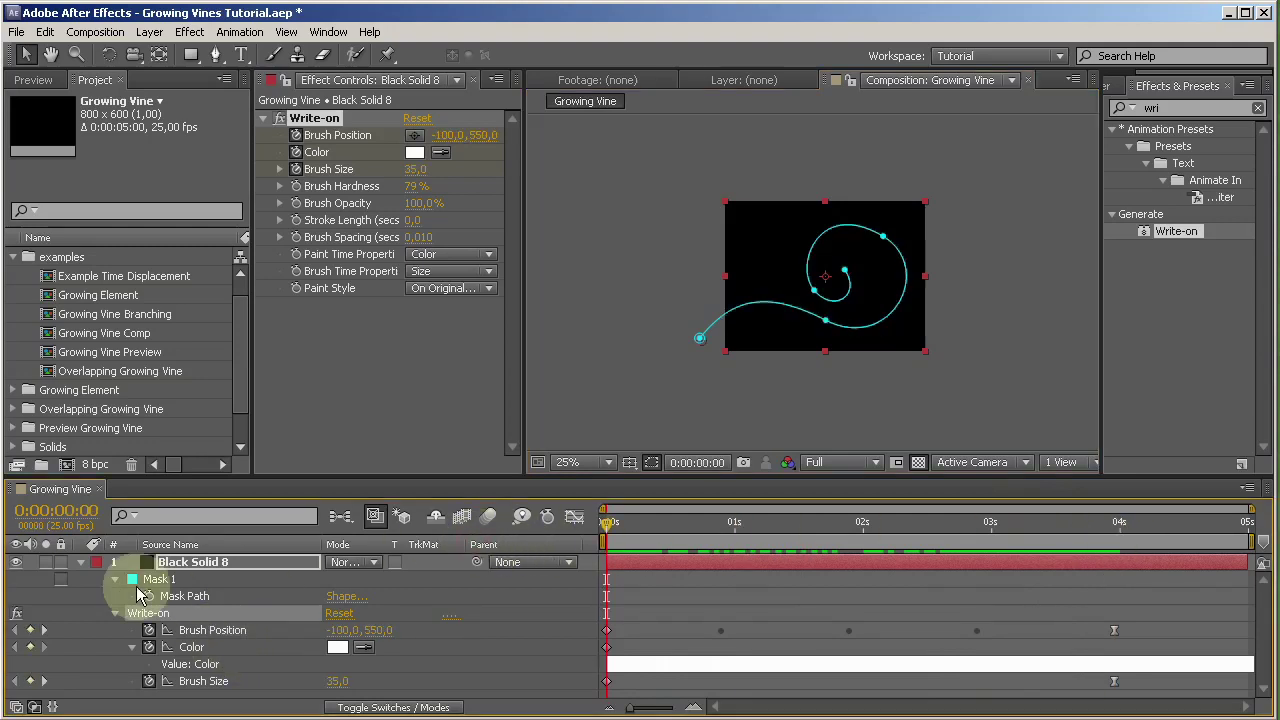
# Set the Write-on Color to a bright green at 0:00:03:24.
pyautogui.click(1112, 521)
pyautogui.press('Home')
pyautogui.click(1112, 521)
pyautogui.click(414, 152)
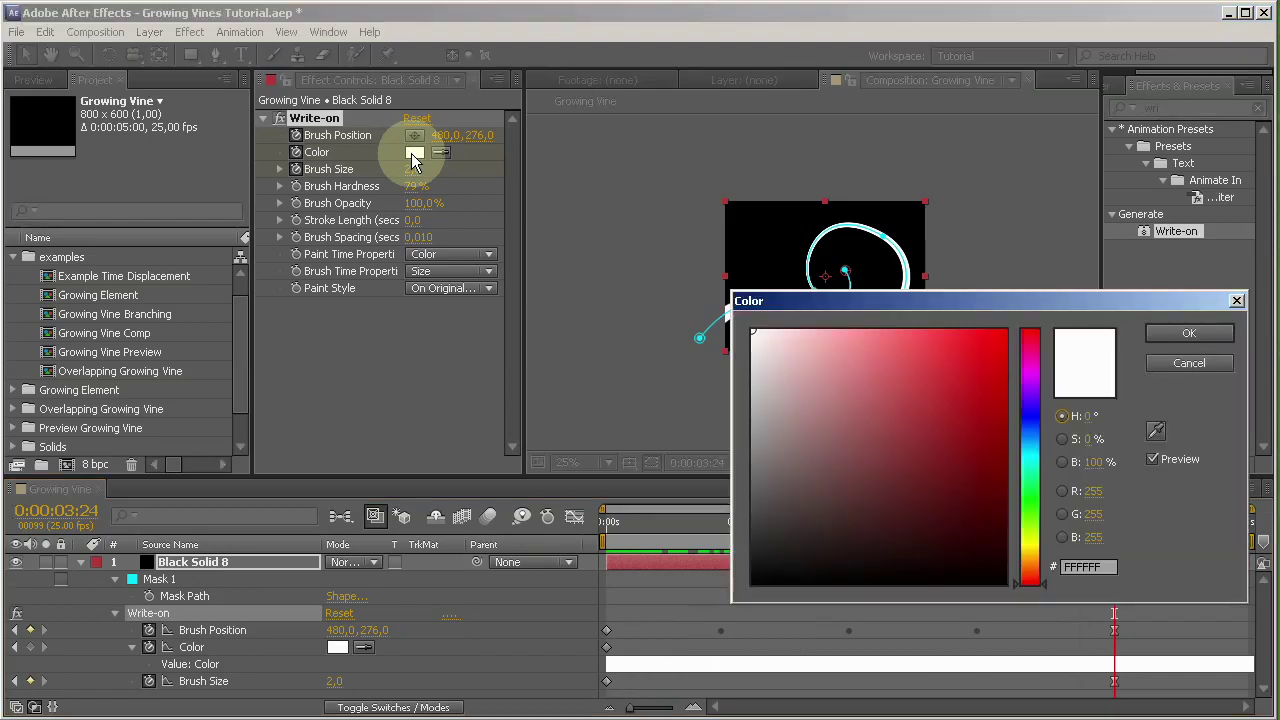
pyautogui.click(1030, 495)
pyautogui.moveTo(937, 392); pyautogui.dragTo(946, 360)
pyautogui.click(1189, 333)
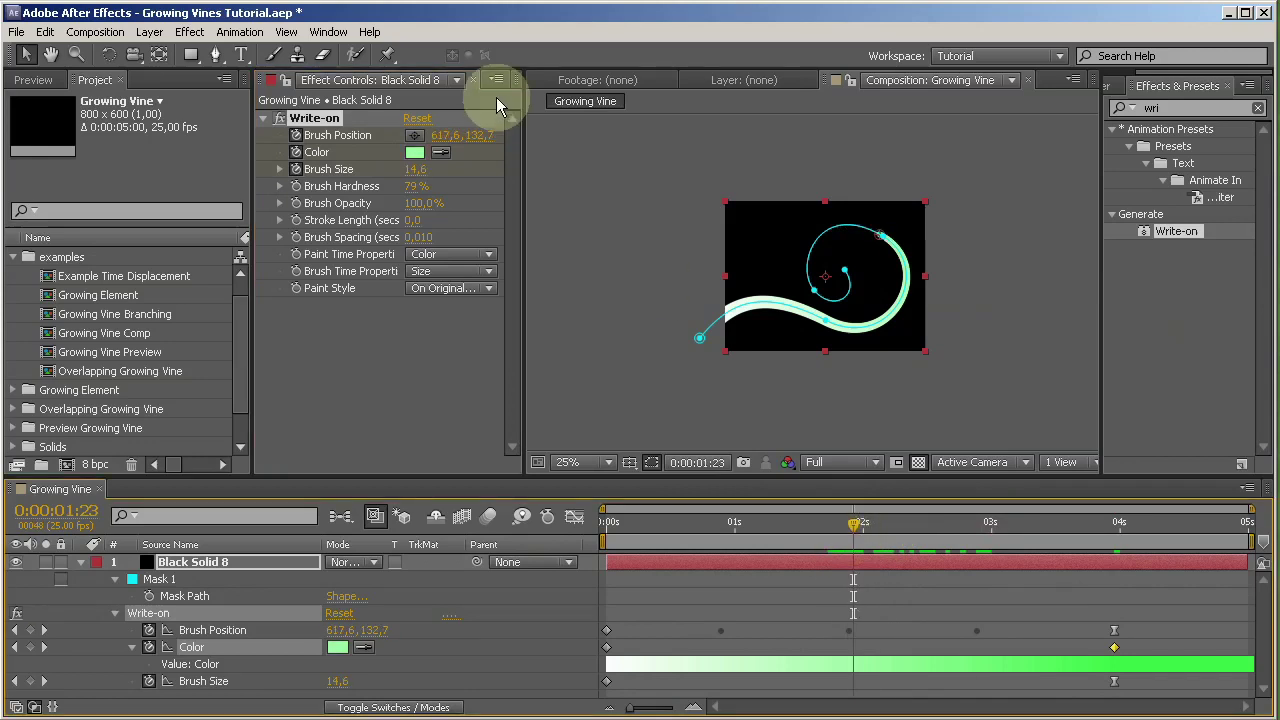
# Set the Write-on Color to dark green 23712E at 0:00:01:23.
pyautogui.click(407, 160)
pyautogui.moveTo(897, 506)
pyautogui.mouseDown()
pyautogui.moveTo(920, 500)
pyautogui.moveTo(926, 471)
pyautogui.mouseUp()
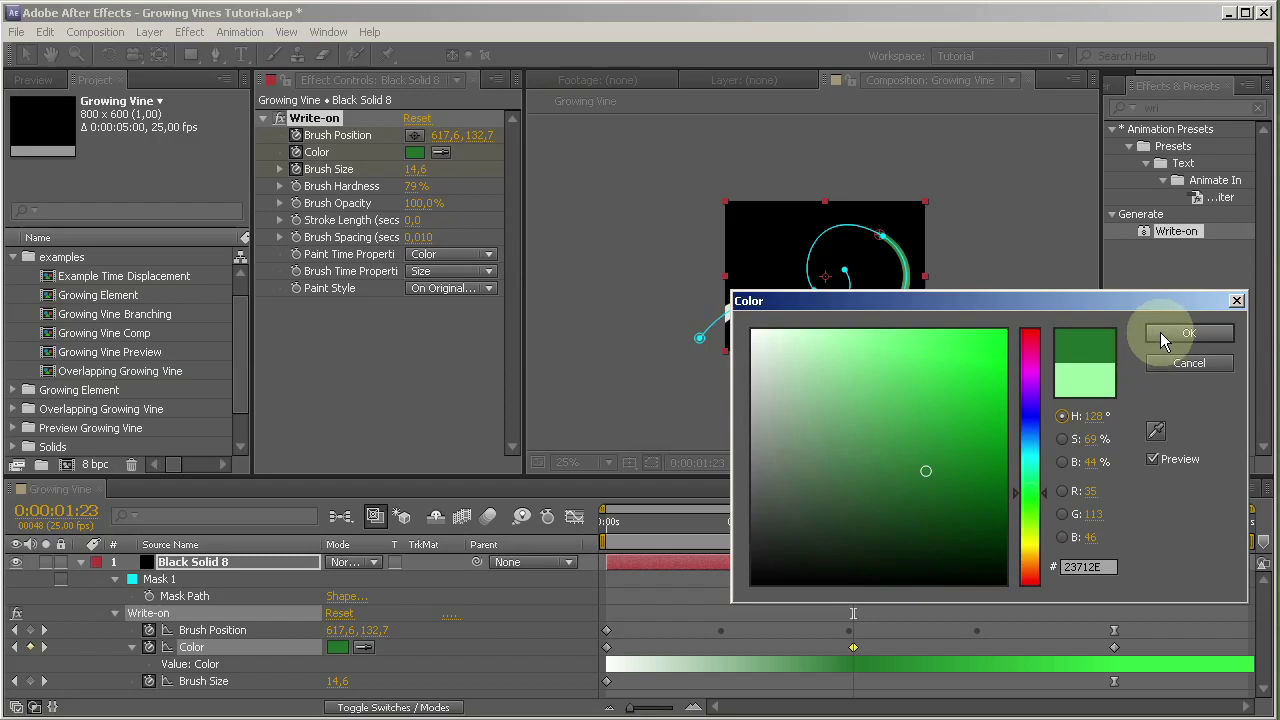
pyautogui.click(1189, 333)
# Set the Write-on Color to dark brown 403209 at 0:00:00:00.
pyautogui.press('Home')
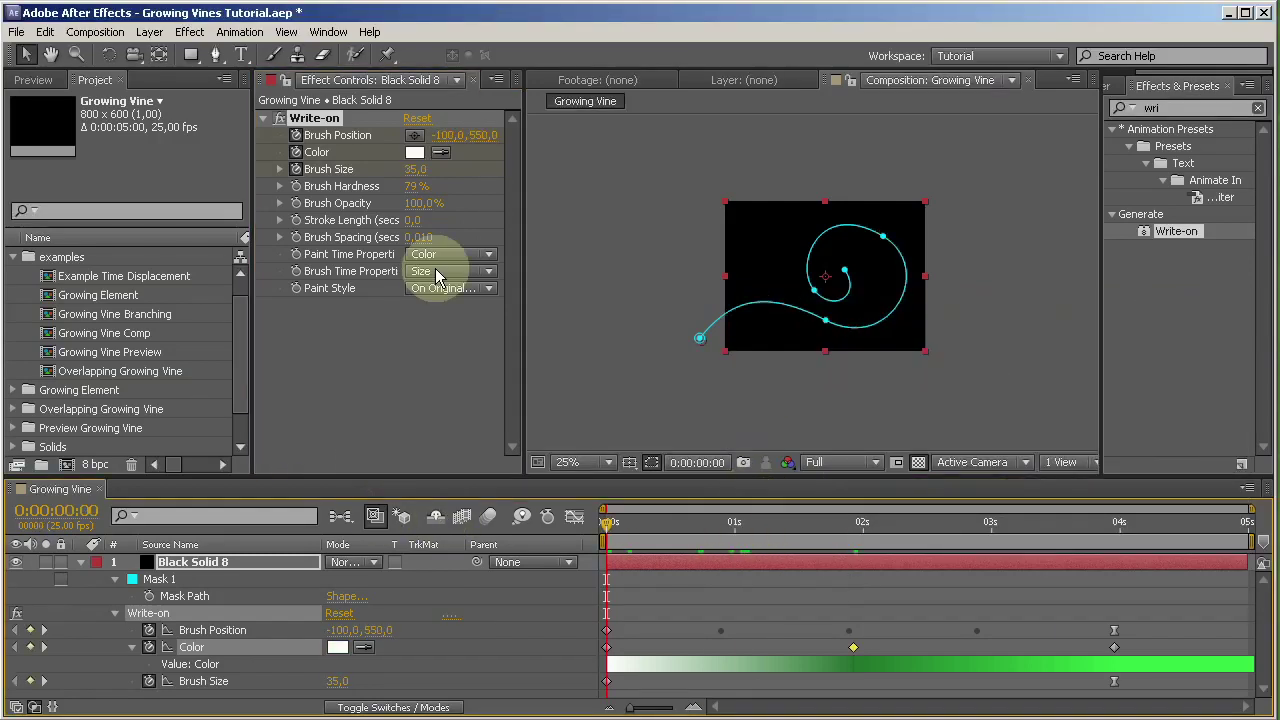
pyautogui.click(414, 152)
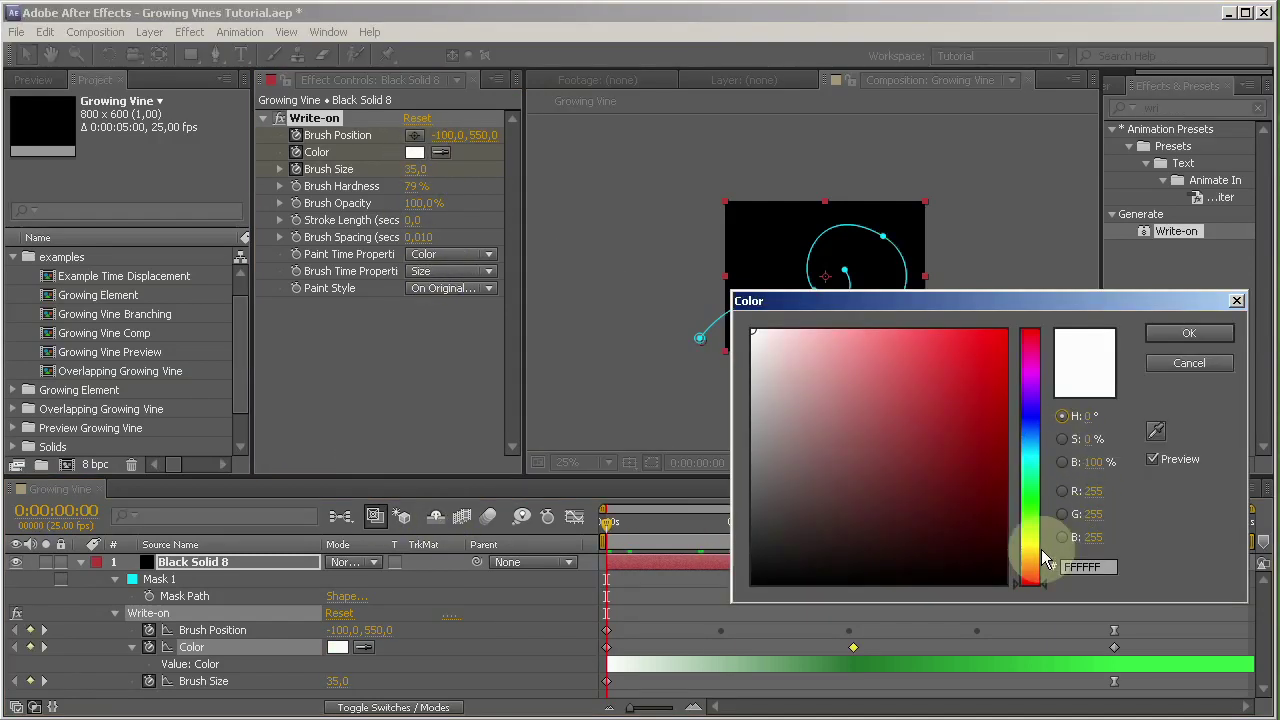
pyautogui.click(1035, 554)
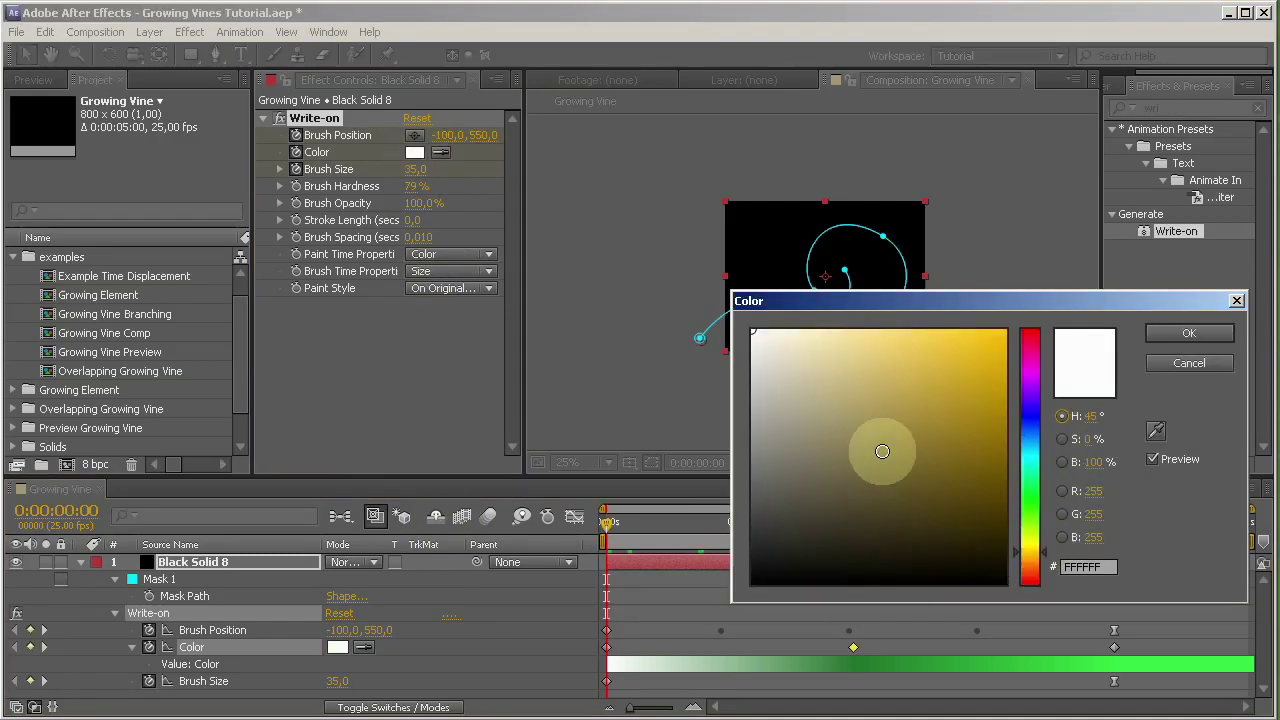
pyautogui.moveTo(938, 428); pyautogui.dragTo(963, 483)
pyautogui.click(958, 518)
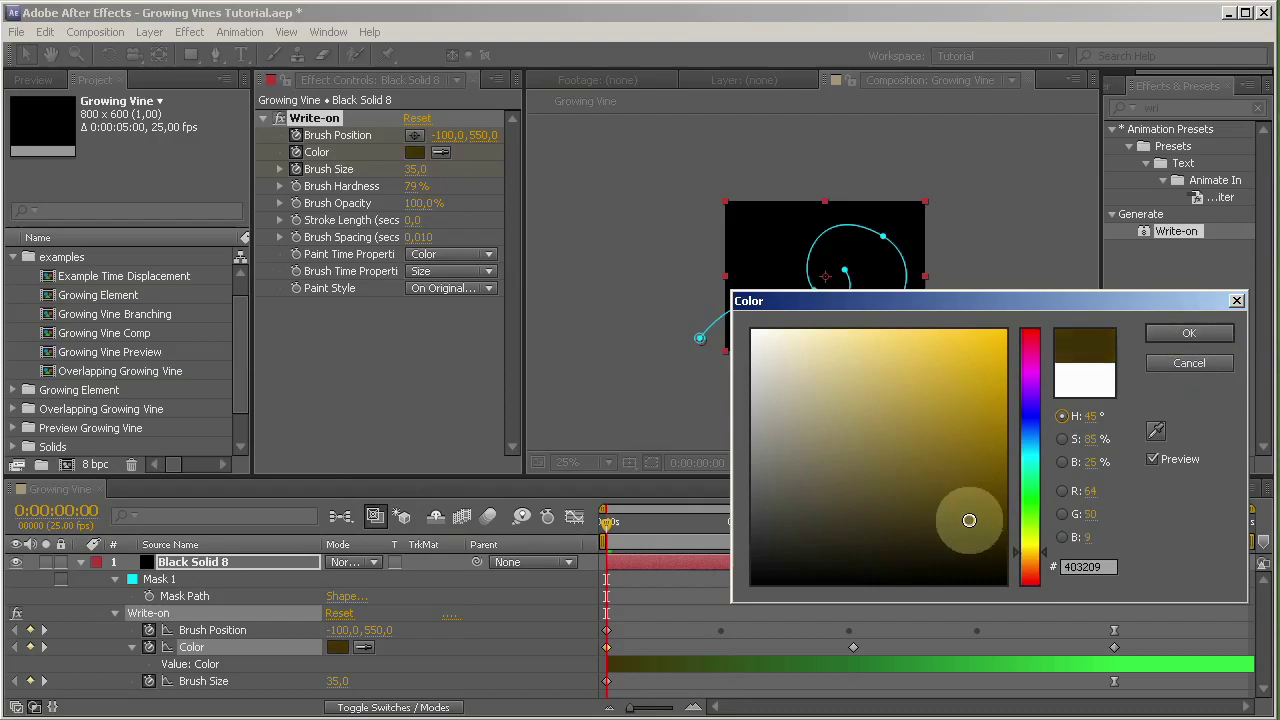
pyautogui.click(1165, 336)
# Scrub the coloured vine to 0:00:03:18, then zoom the composition to 50% and hide the mask path overlay.
pyautogui.moveTo(611, 519); pyautogui.dragTo(990, 541)
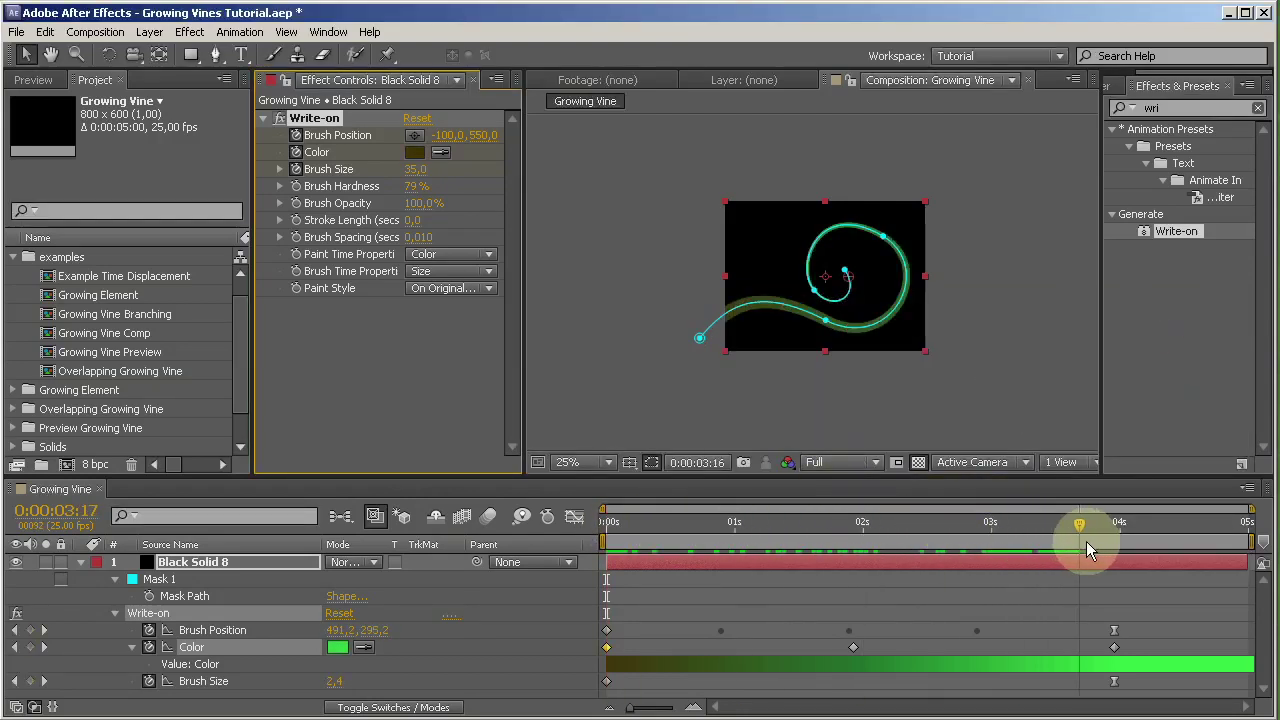
pyautogui.moveTo(1080, 540); pyautogui.dragTo(1086, 540)
pyautogui.scroll(2, 771, 300)
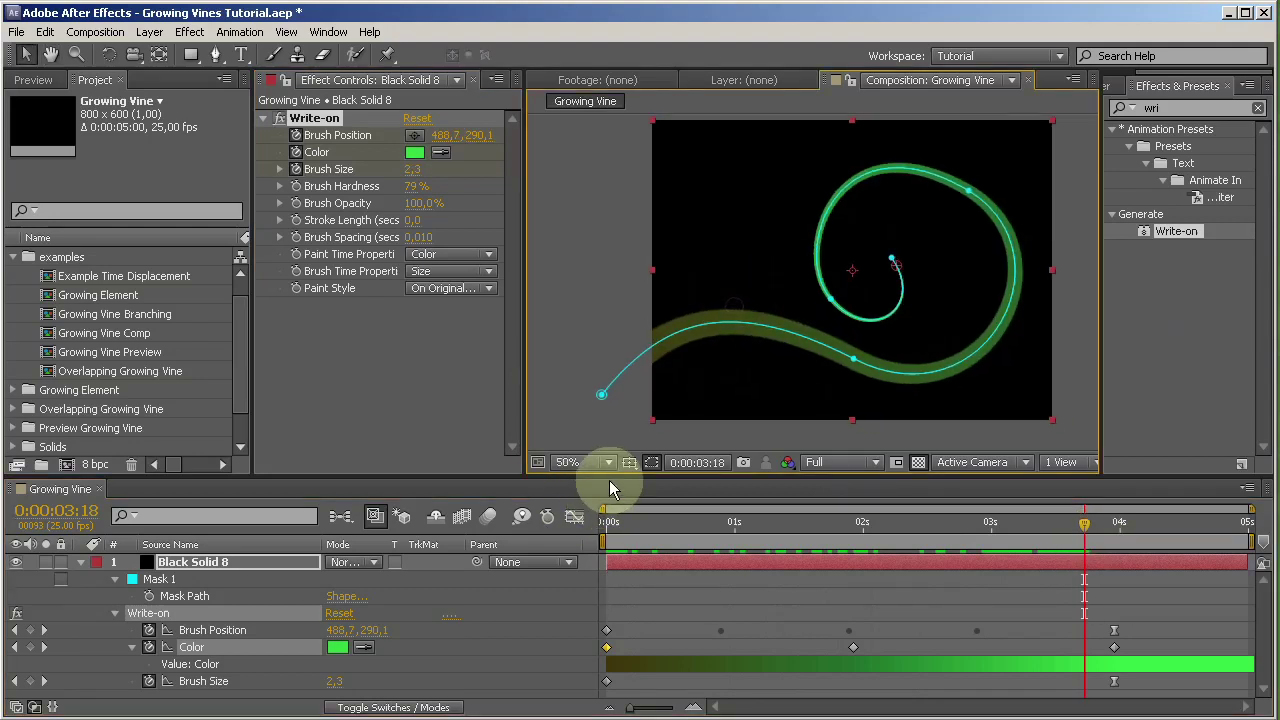
pyautogui.click(657, 463)
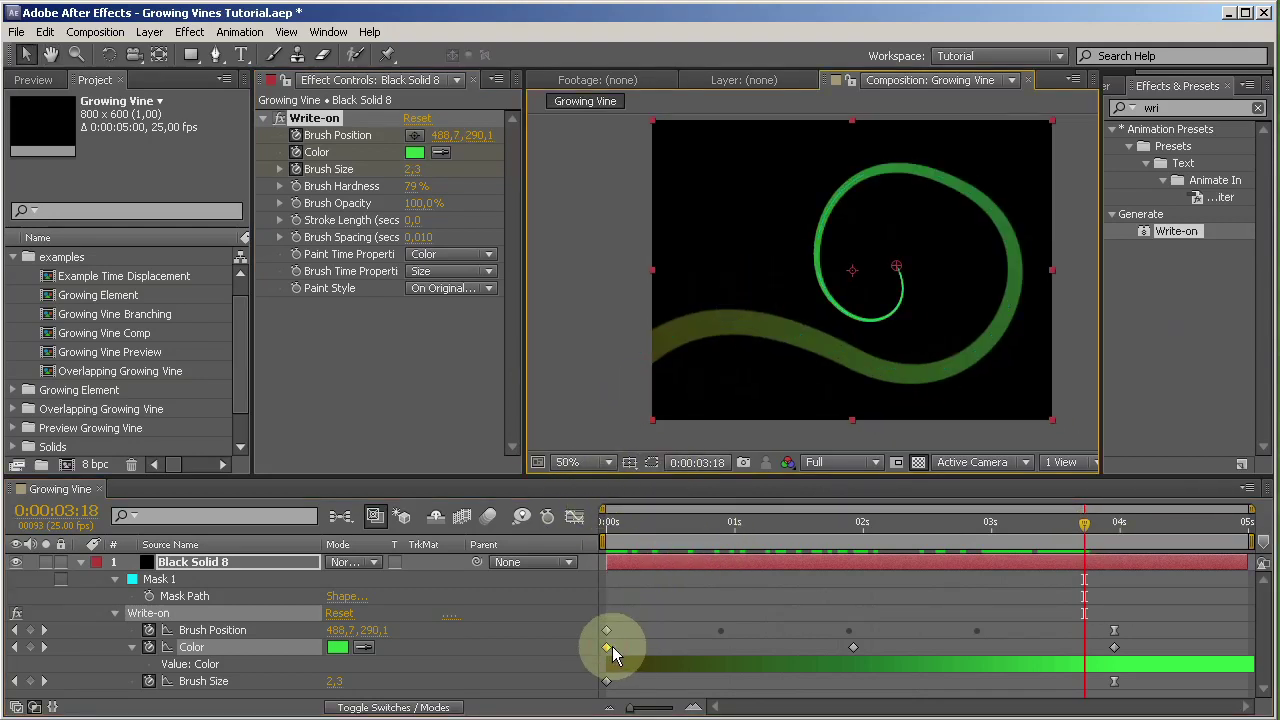
# Shift the brown Color keyframe to about 0.6 seconds and the dark green one to about 1.6 seconds.
pyautogui.press('Delete')
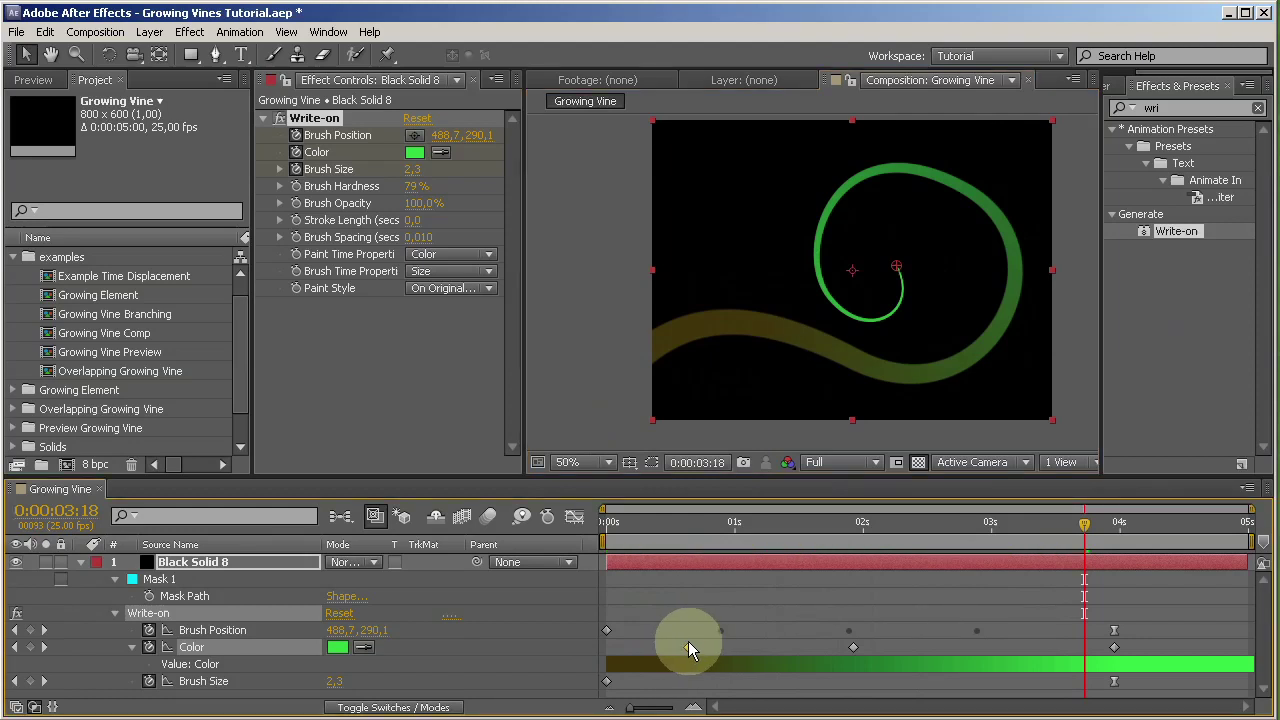
pyautogui.click(849, 646)
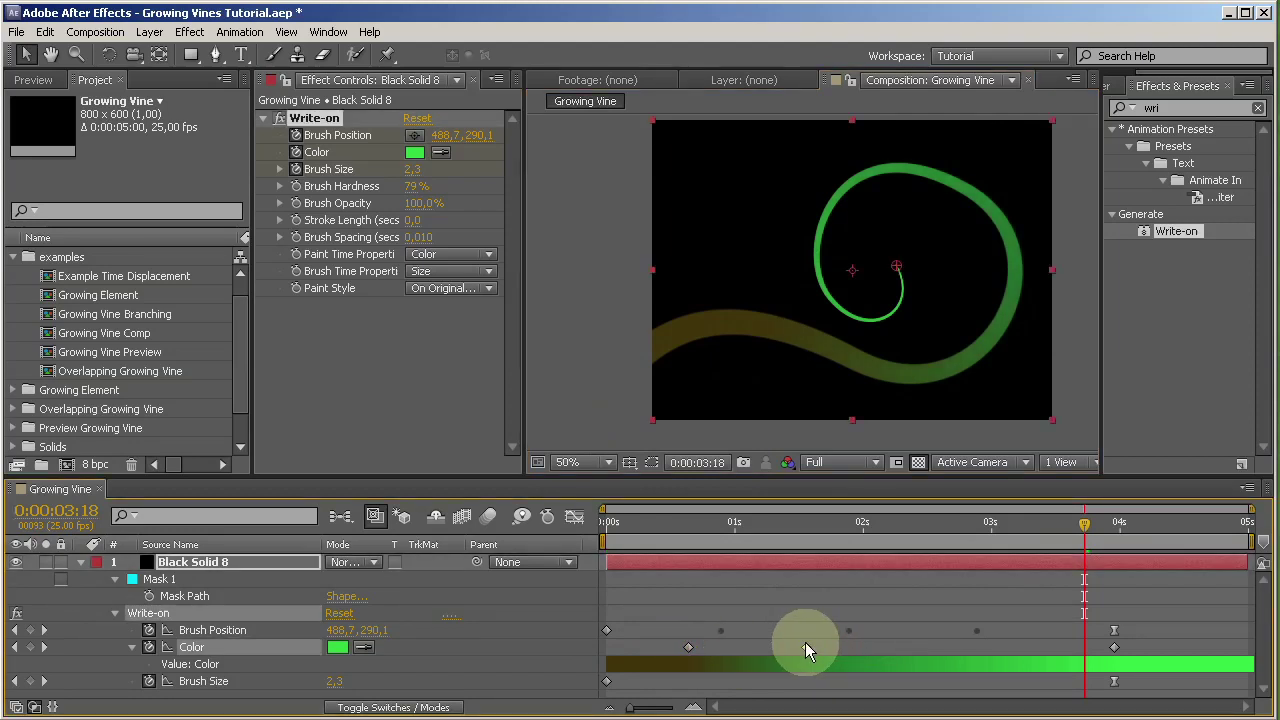
# Return to 0:00:00:00, collapse the black solid's properties and rename the layer Growing Vine.
pyautogui.moveTo(628, 530)
pyautogui.mouseDown()
pyautogui.moveTo(1080, 548)
pyautogui.moveTo(1006, 534)
pyautogui.moveTo(608, 536)
pyautogui.mouseUp()
pyautogui.click(81, 562)
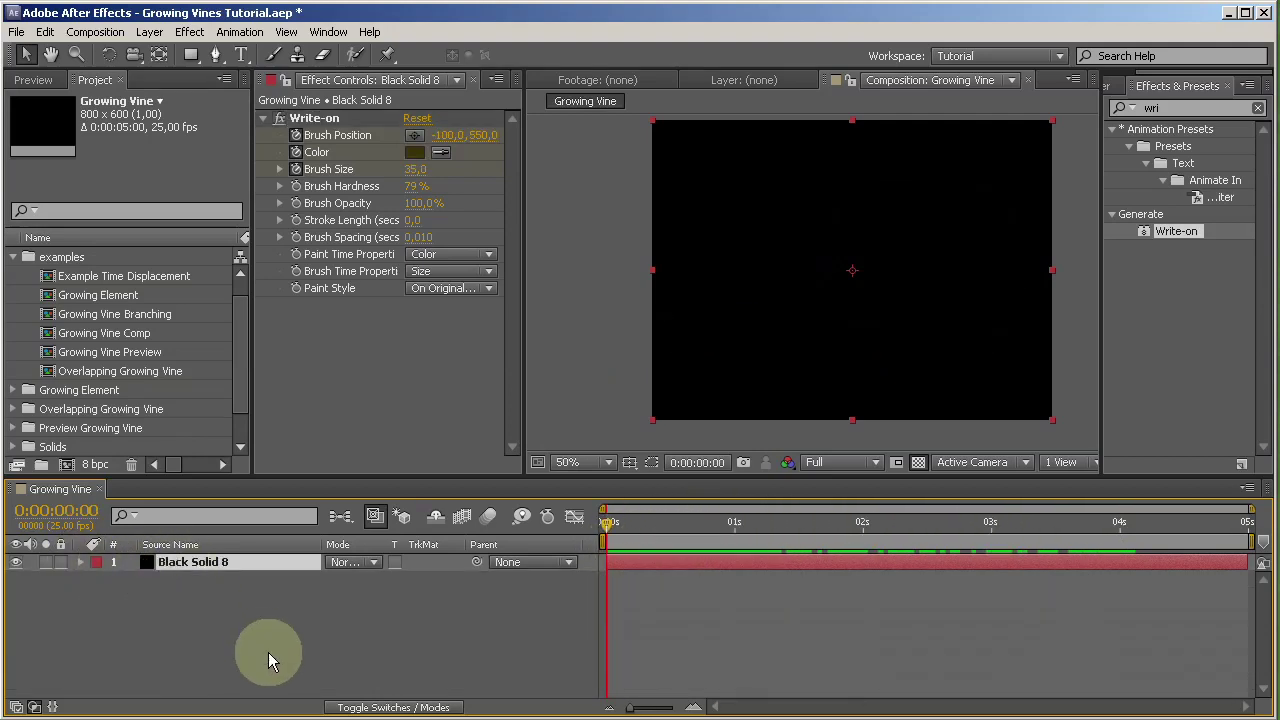
pyautogui.press('Return')
pyautogui.write('Grow')
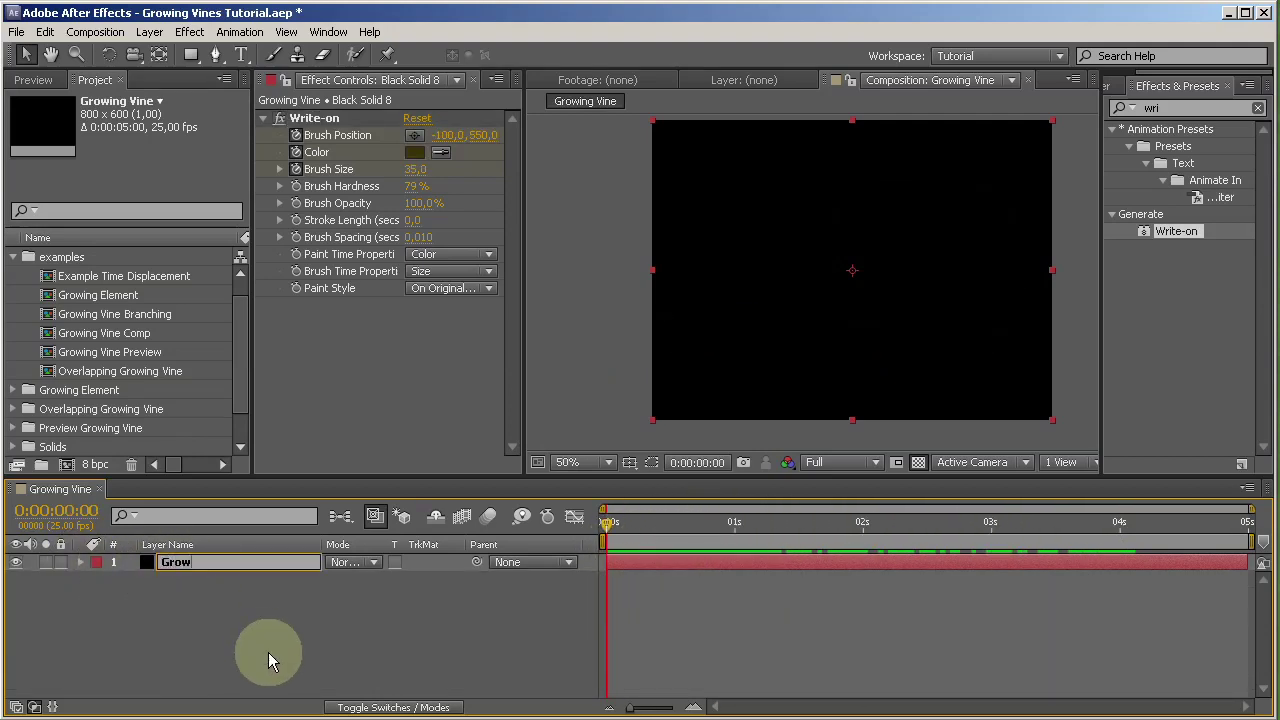
pyautogui.write('ing Vine')
pyautogui.press('Return')
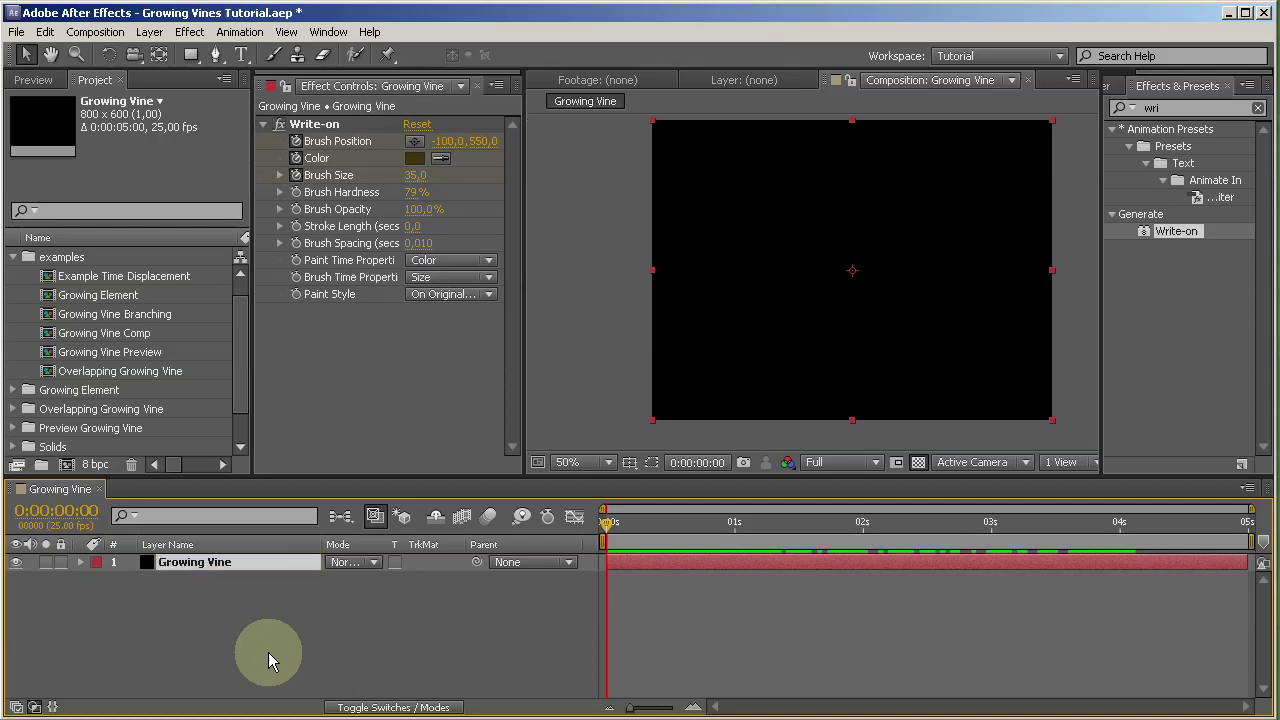
# Duplicate the Growing Vine layer and hide the original.
pyautogui.hotkey('ctrl', 'd')
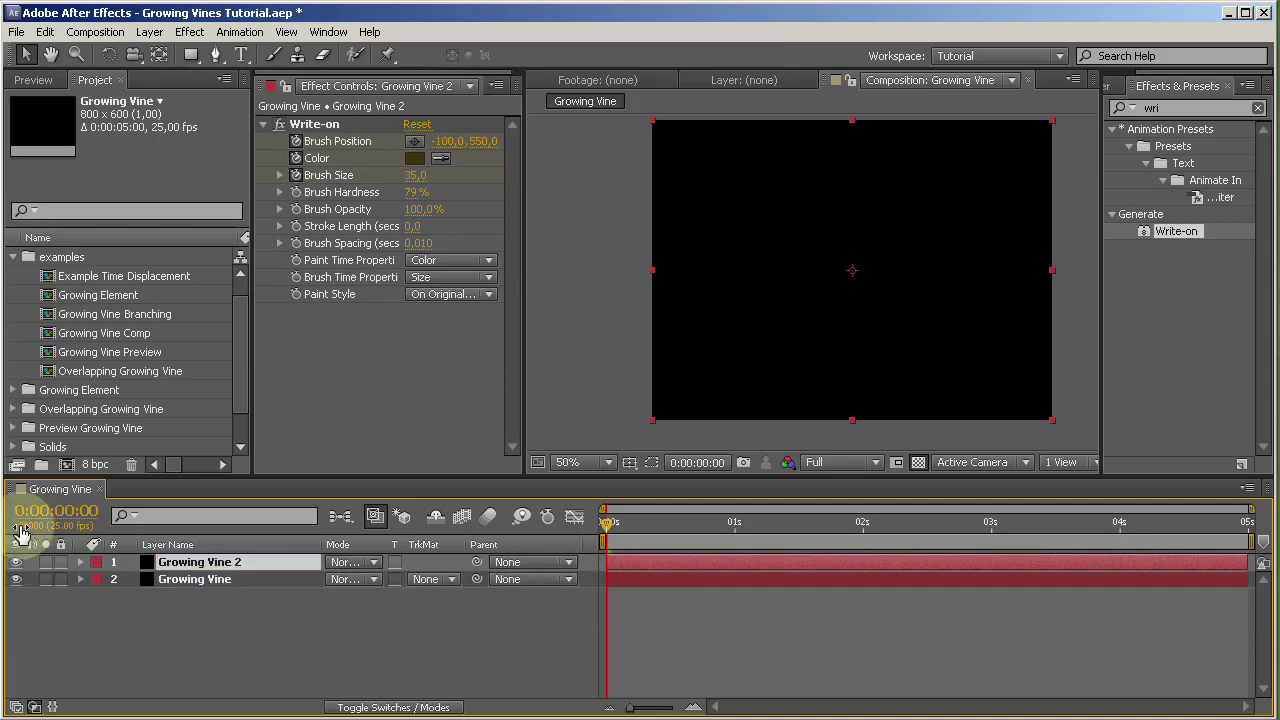
pyautogui.click(15, 580)
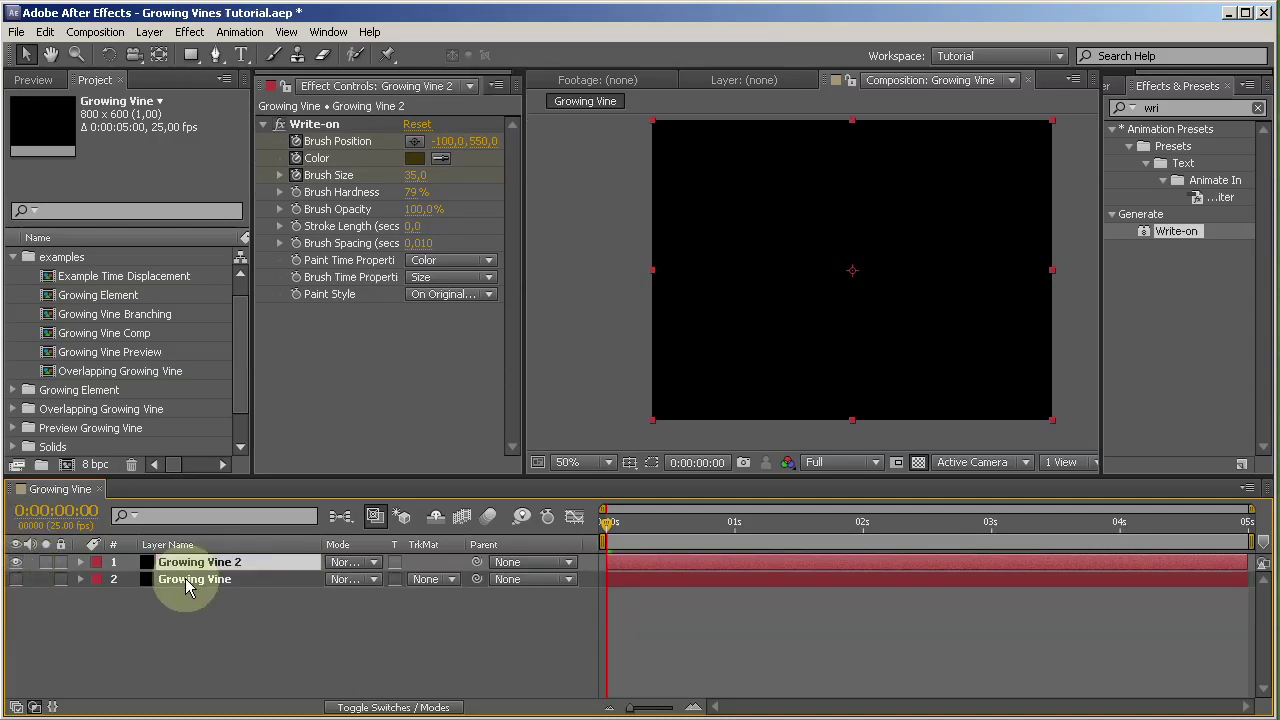
# Remove the Write-on effect from the duplicate layer and apply the Stroke effect to it instead.
pyautogui.click(313, 120)
pyautogui.press('Delete')
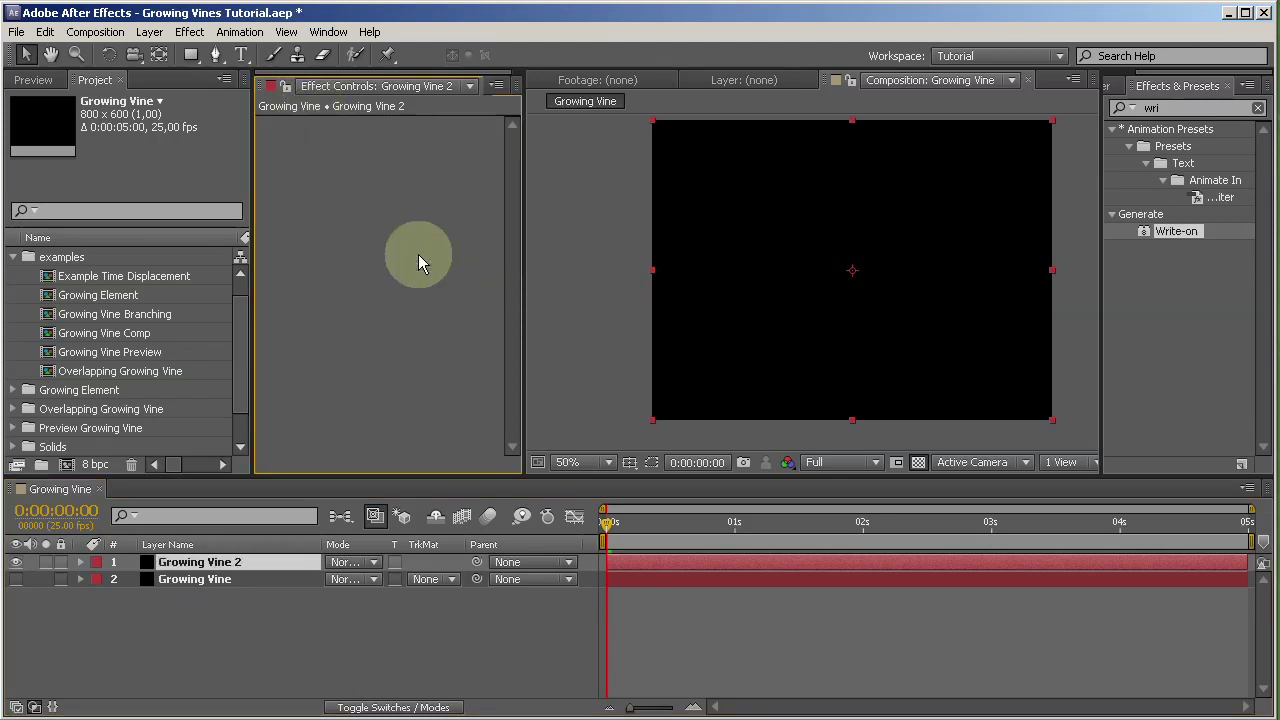
pyautogui.click(1132, 115)
pyautogui.press('BackSpace')
pyautogui.press('BackSpace')
pyautogui.press('BackSpace')
pyautogui.write('stroke')
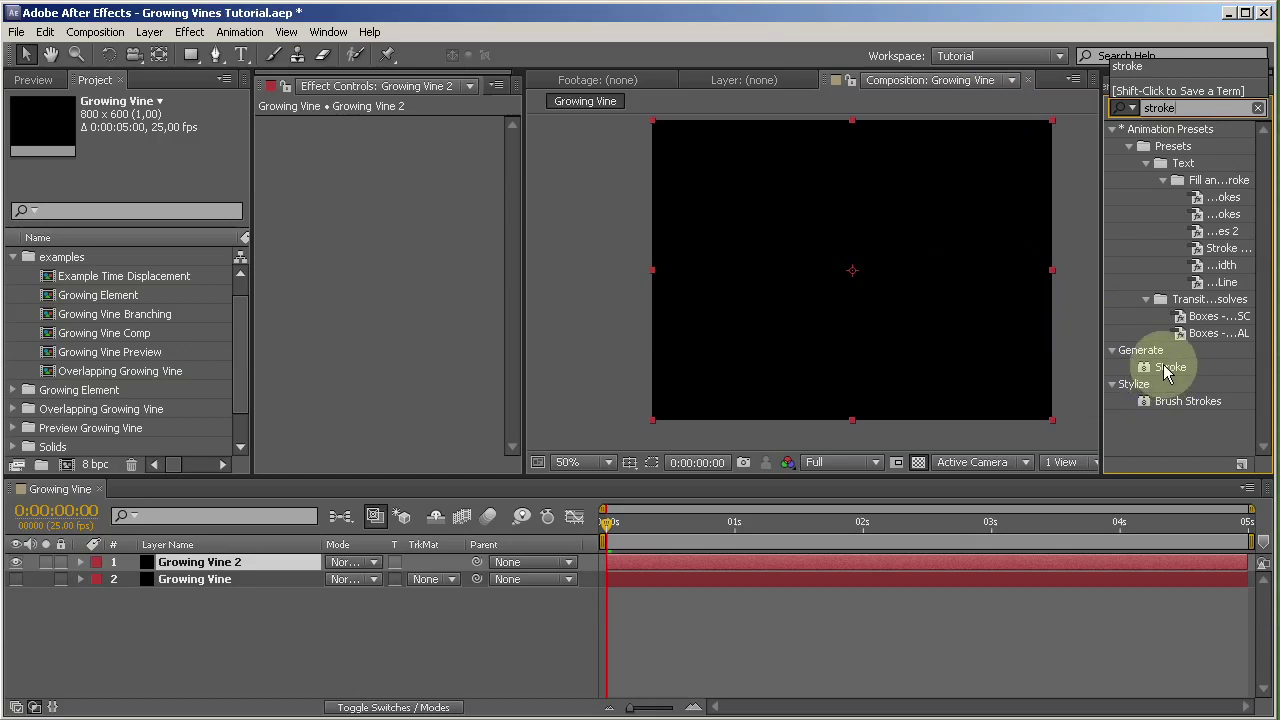
pyautogui.moveTo(1166, 367); pyautogui.dragTo(424, 293)
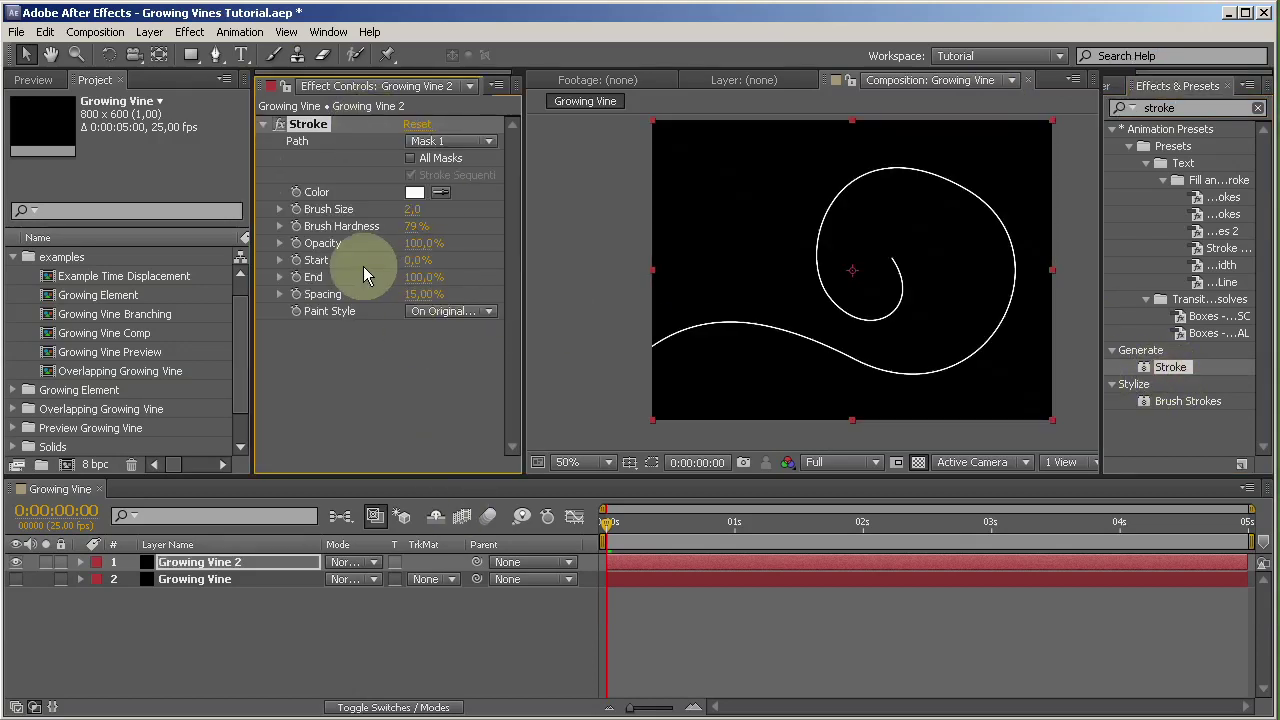
# Enable keyframing for the Stroke effect's Brush Size and reveal that keyframe in the timeline.
pyautogui.click(296, 209)
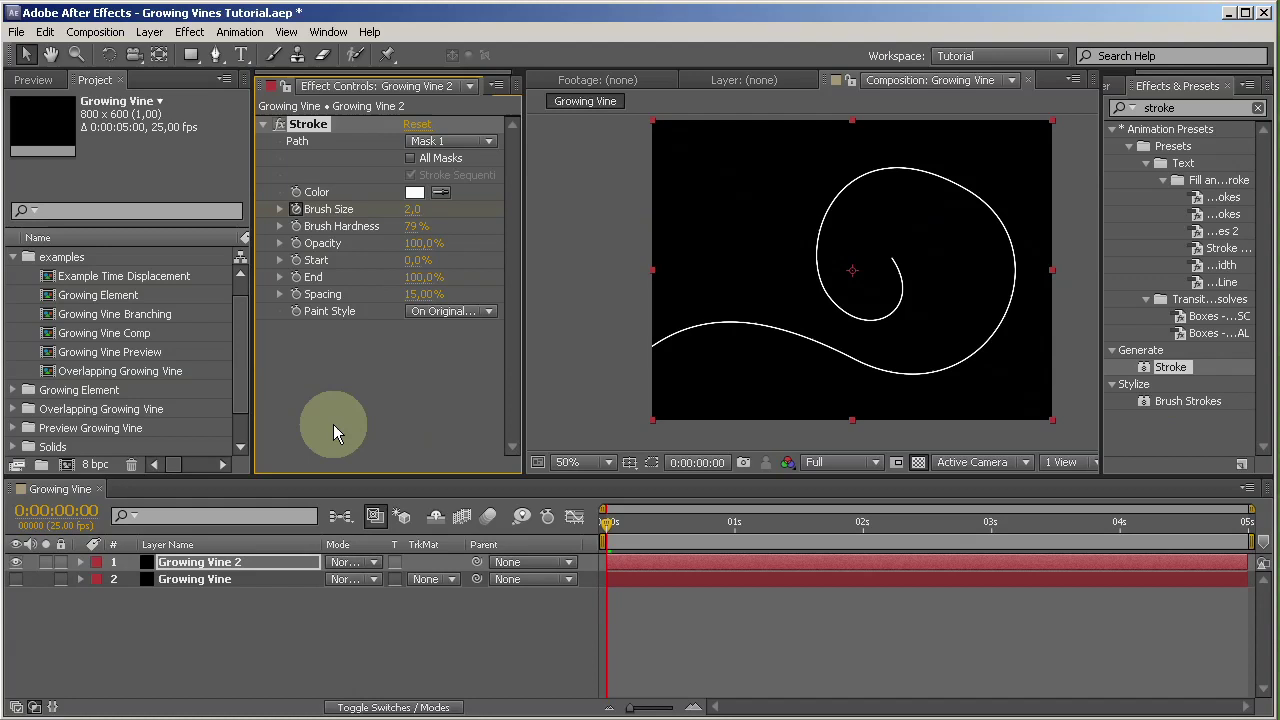
pyautogui.press('u')
pyautogui.click(232, 614)
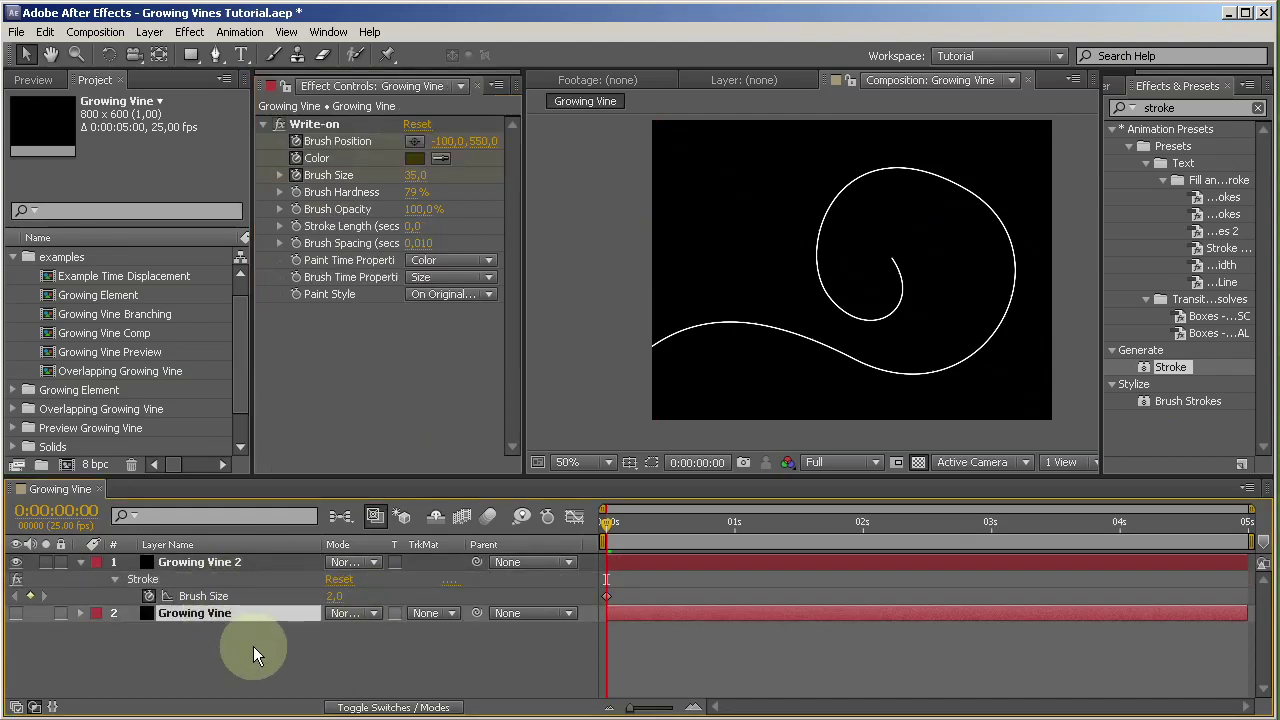
# Rename the duplicate layer Vine Thickness.
pyautogui.click(214, 564)
pyautogui.press('Return')
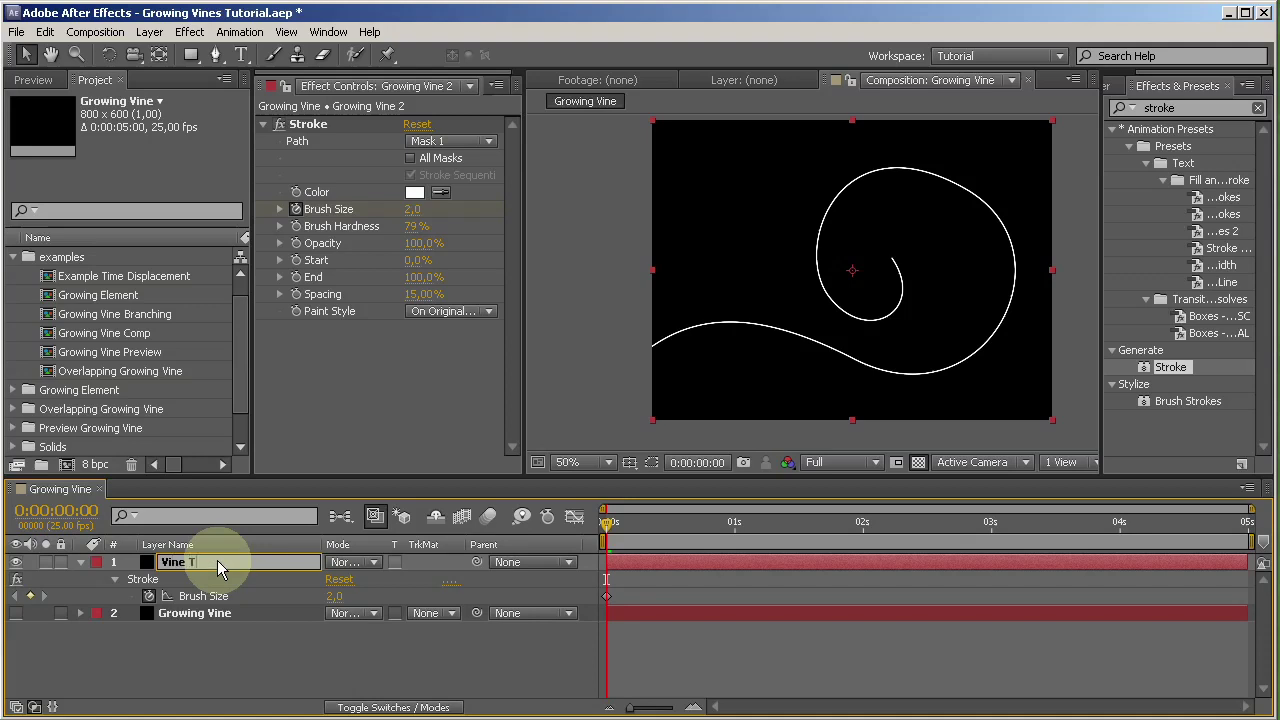
pyautogui.write('Vine Thickness')
pyautogui.press('Return')
# Reveal the Growing Vine layer's keyframes and keyframe the Vine Thickness layer's Stroke Brush Size to 35 at 0:00:03:24.
pyautogui.click(202, 615)
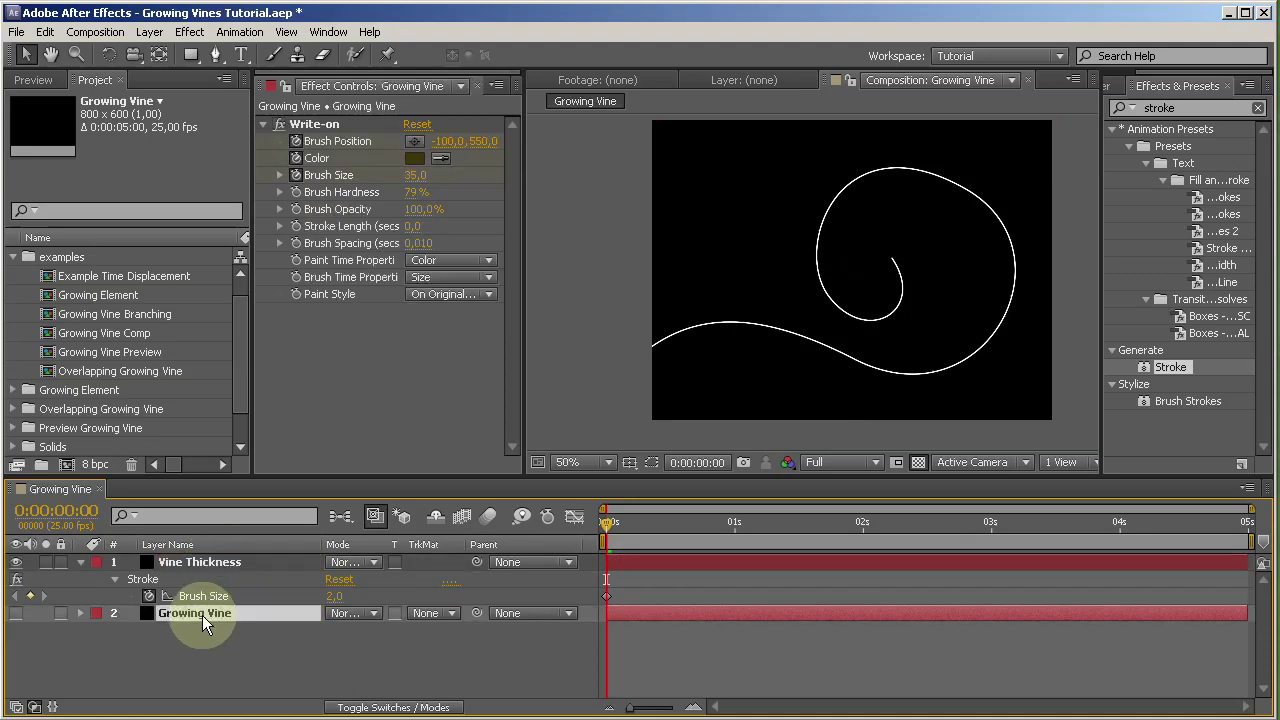
pyautogui.press('u')
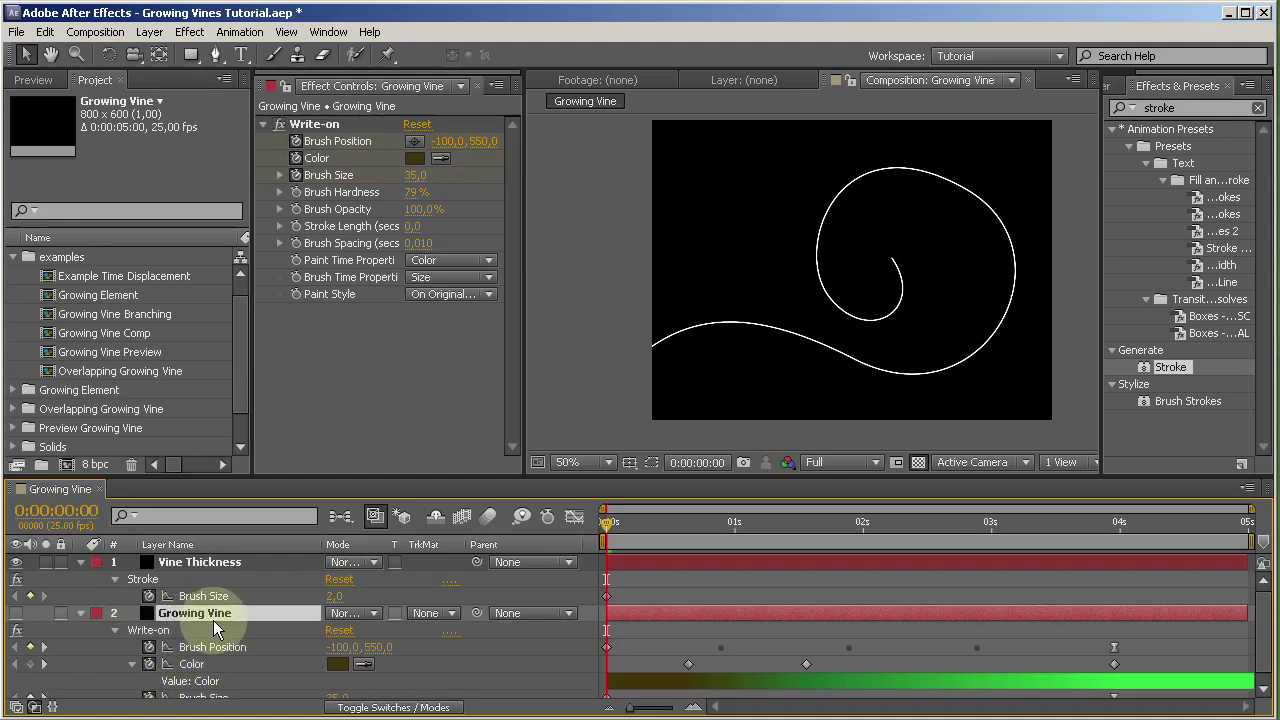
pyautogui.moveTo(607, 522); pyautogui.dragTo(1098, 552)
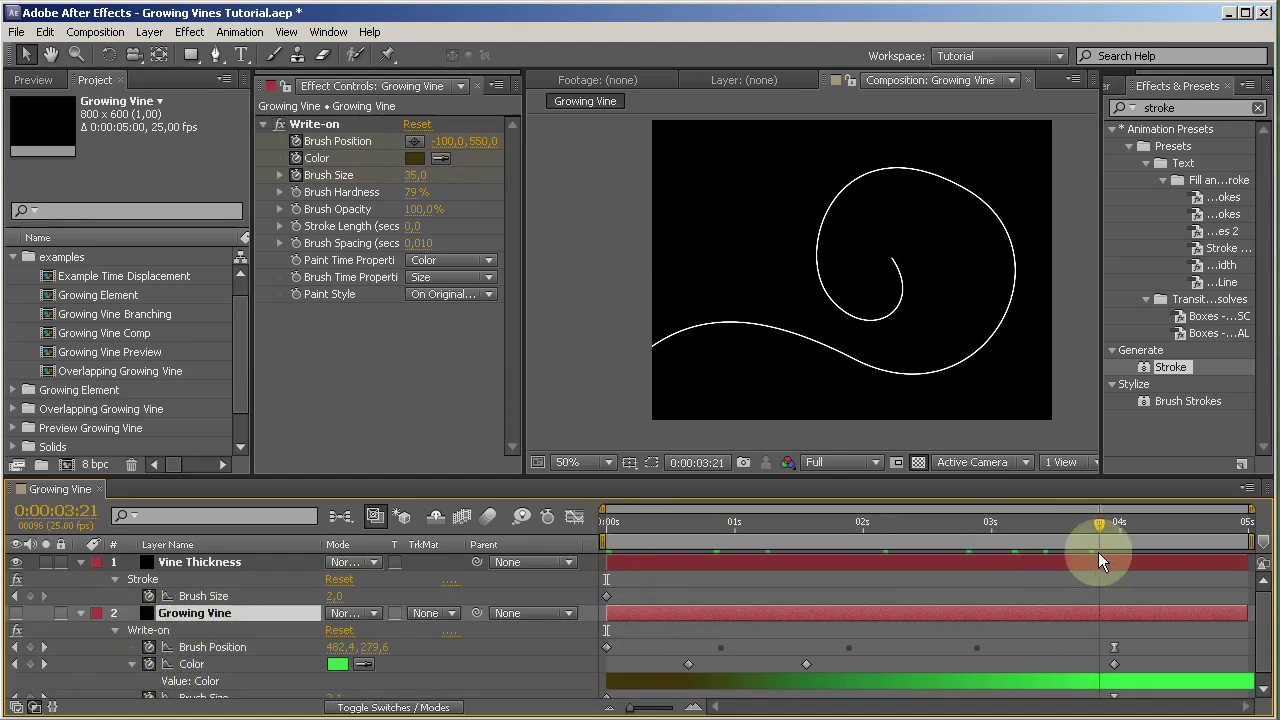
pyautogui.click(412, 175)
pyautogui.write('35')
pyautogui.press('Return')
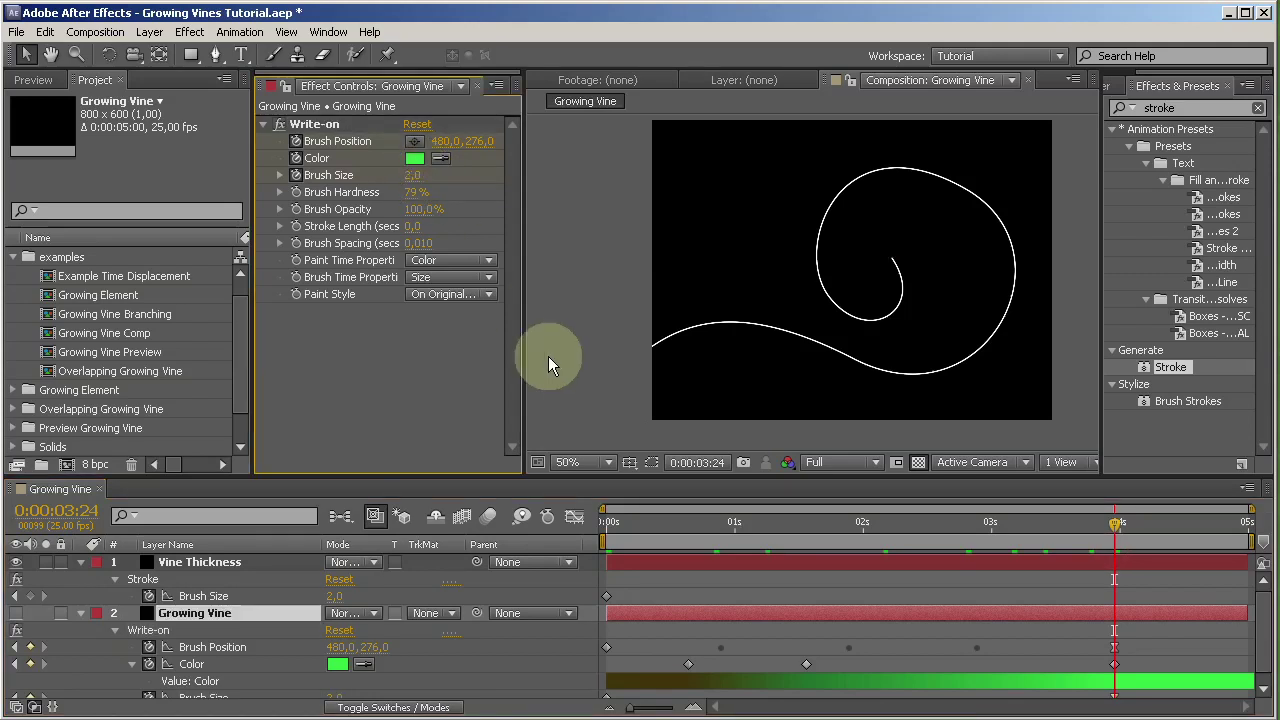
pyautogui.click(265, 597)
pyautogui.click(331, 597)
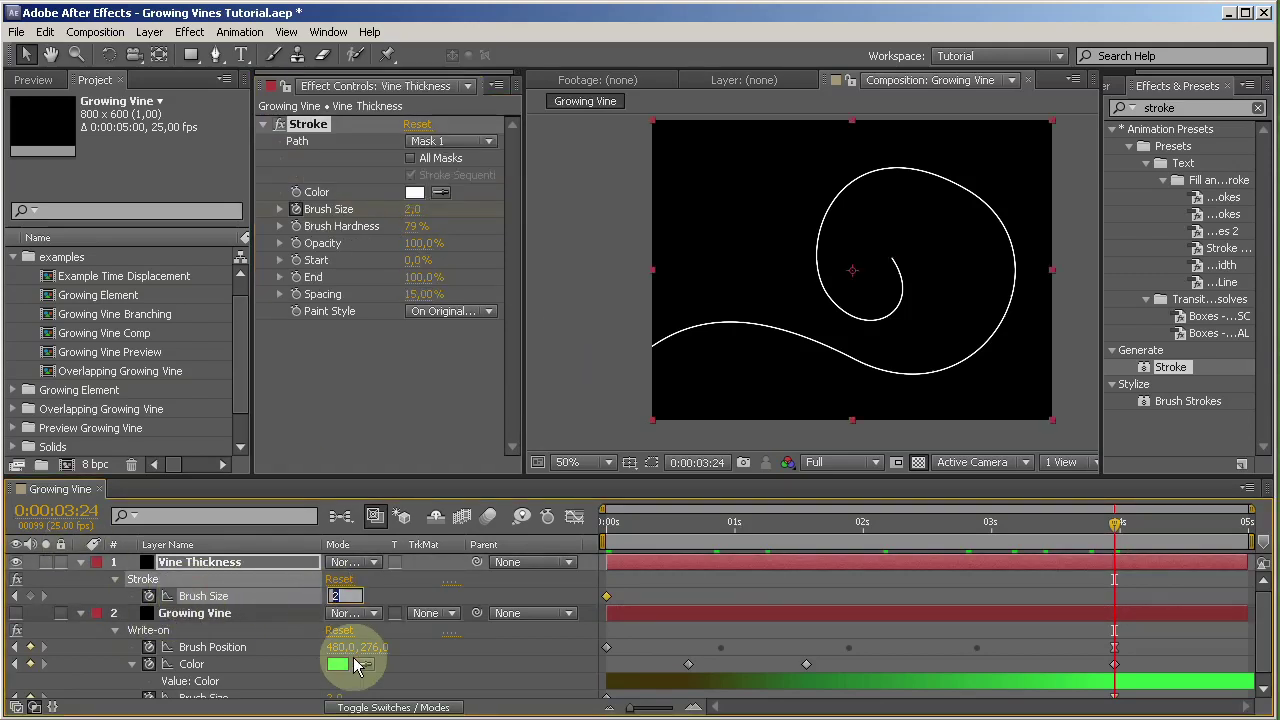
pyautogui.write('35')
pyautogui.press('Return')
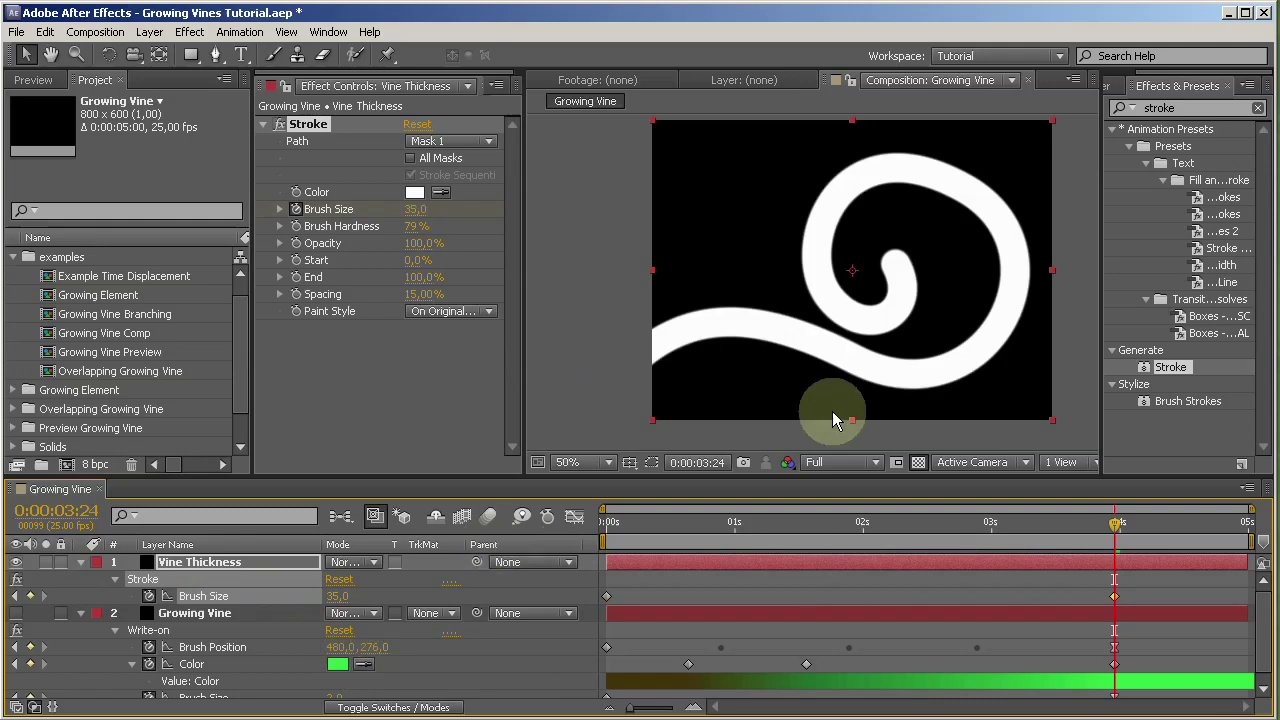
pyautogui.moveTo(1125, 525)
pyautogui.mouseDown()
pyautogui.moveTo(600, 543)
pyautogui.moveTo(1110, 563)
pyautogui.mouseUp()
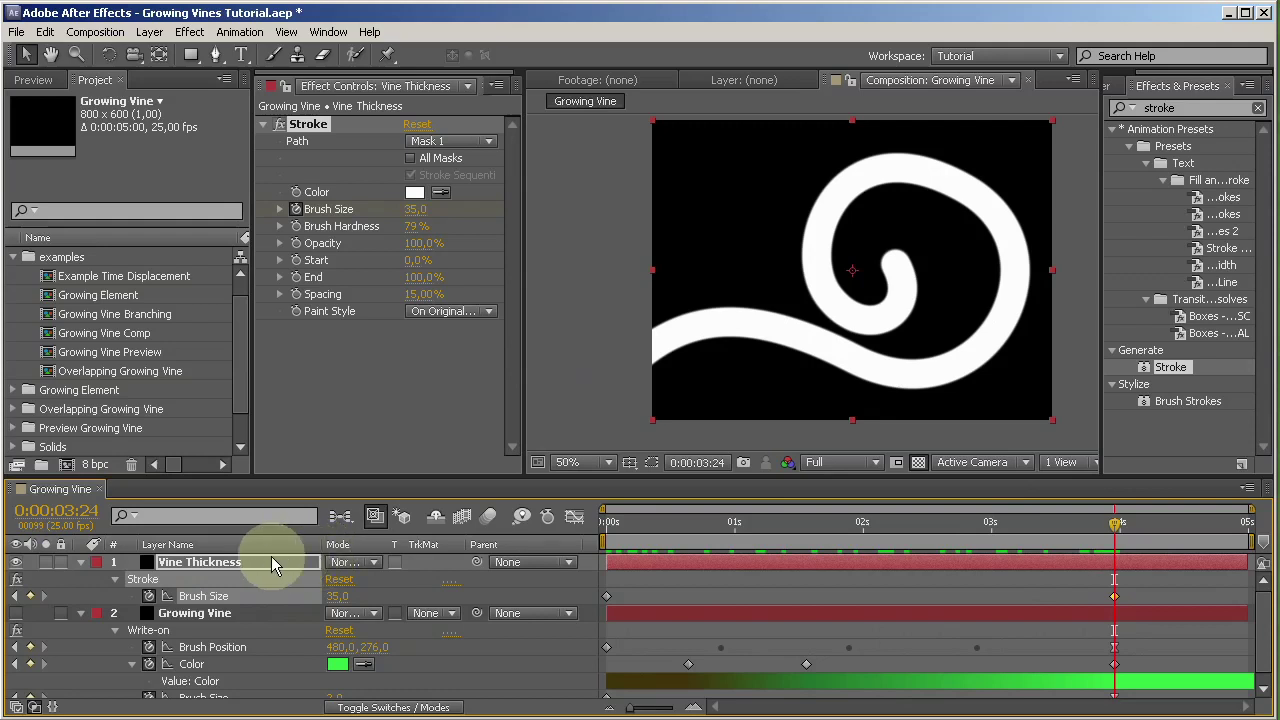
# Set the Vine Thickness layer's Stroke Color to a neutral grey with 50% brightness.
pyautogui.click(417, 195)
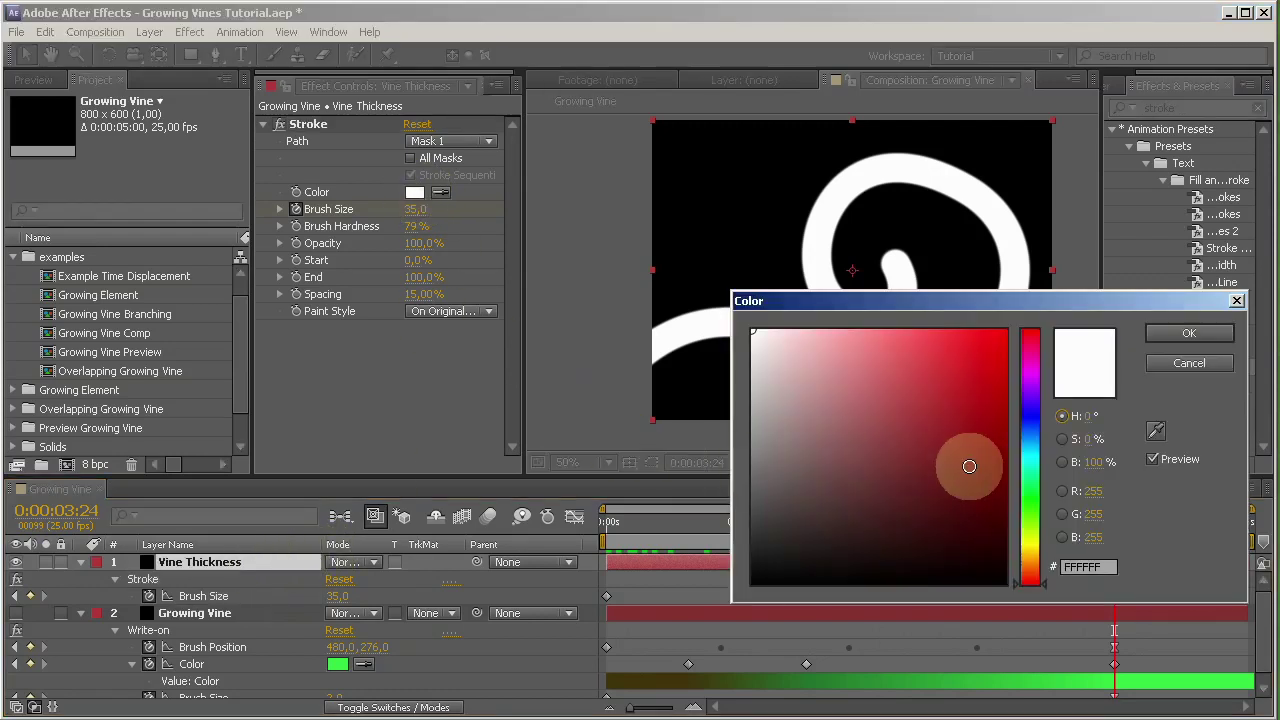
pyautogui.write('50')
pyautogui.press('Return')
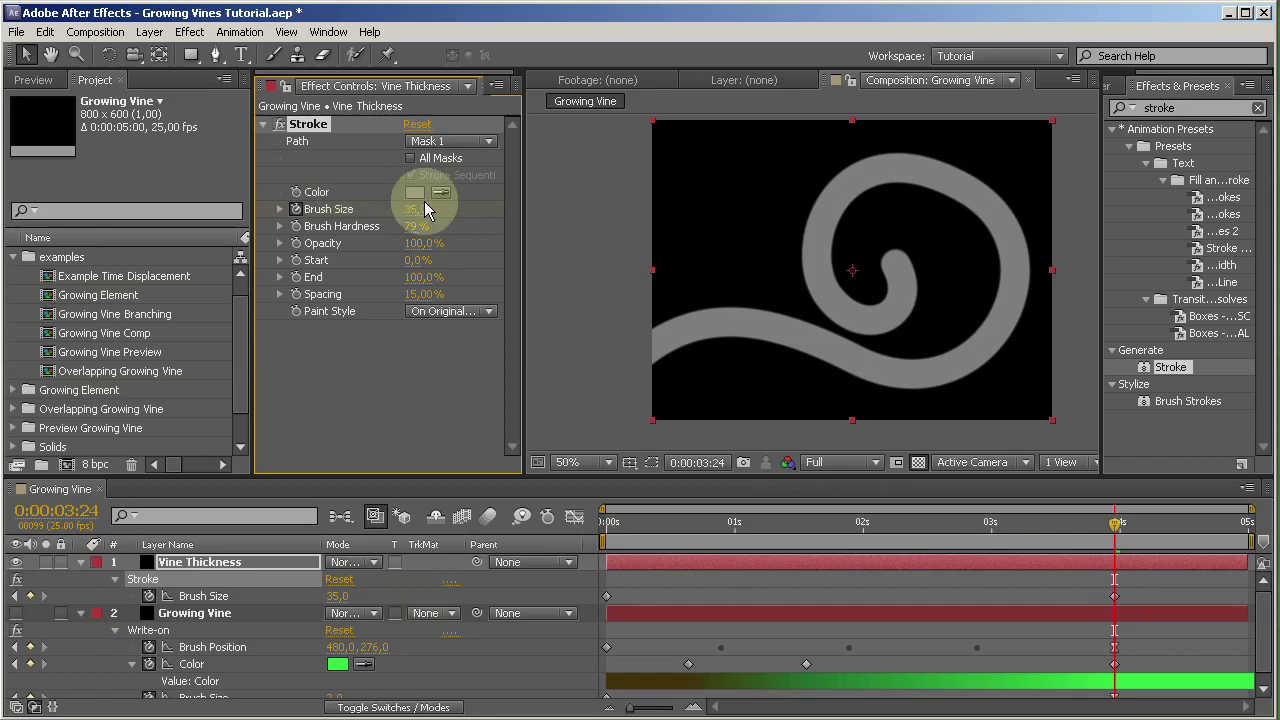
# Add a Bevel and Emboss layer style to Vine Thickness, keyframing its Size to 35 at 0:00:03:24 and opening Size for editing at 0:00:00:00.
pyautogui.click(150, 32)
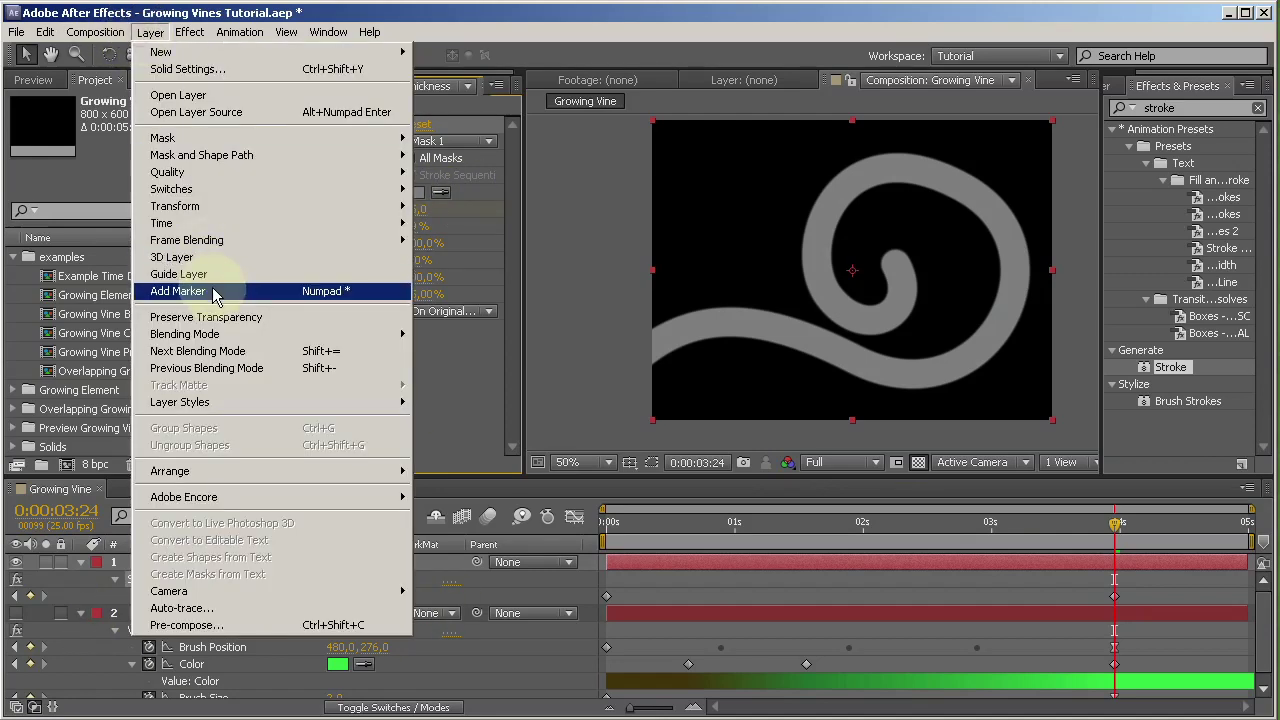
pyautogui.click(482, 530)
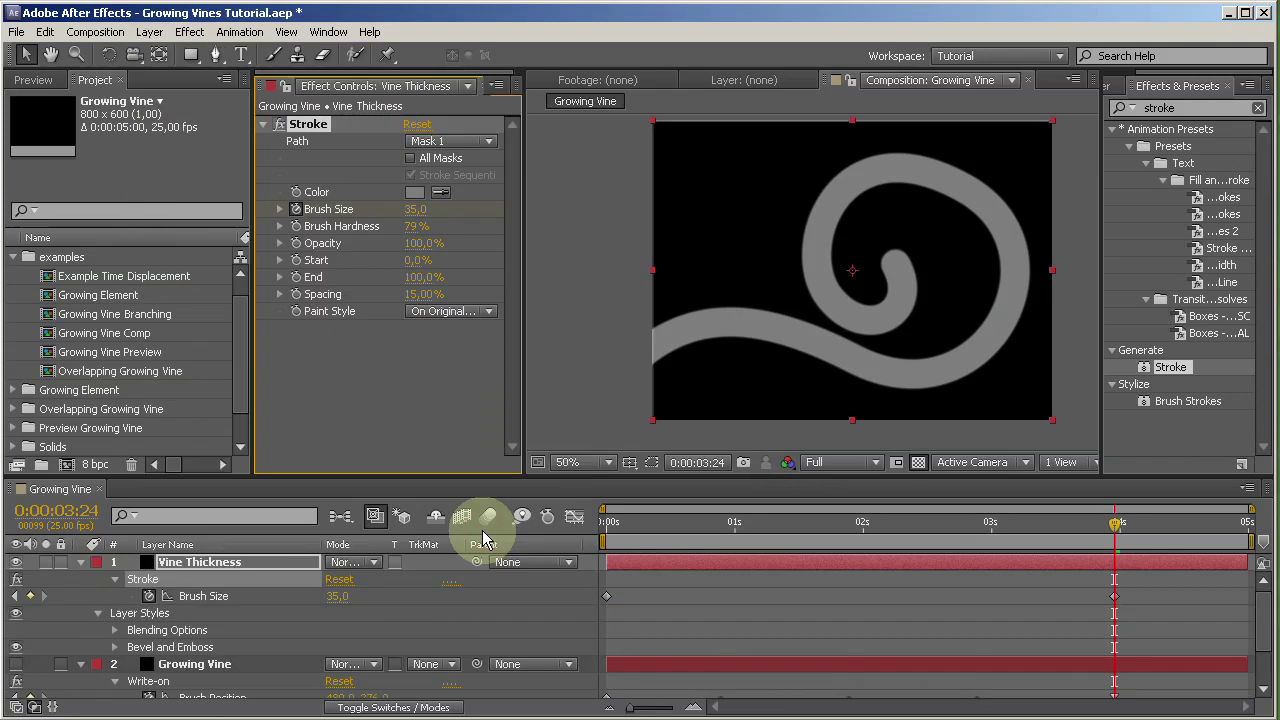
pyautogui.click(115, 647)
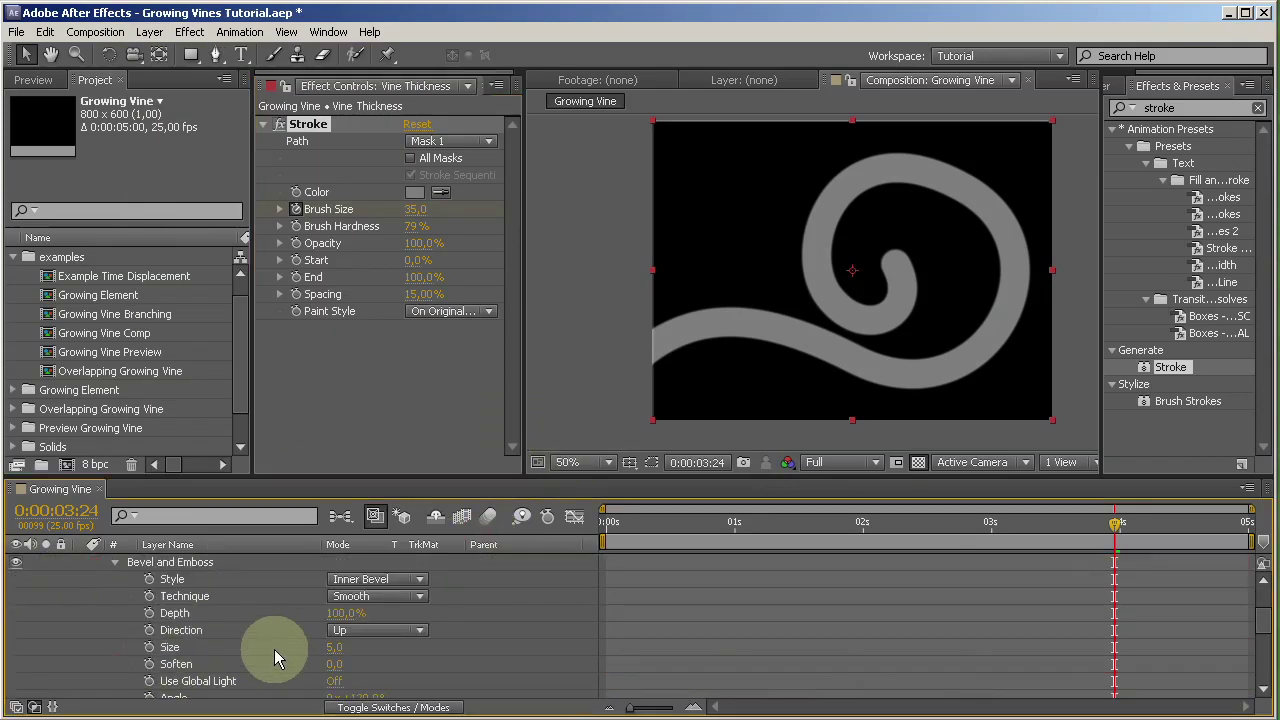
pyautogui.click(149, 647)
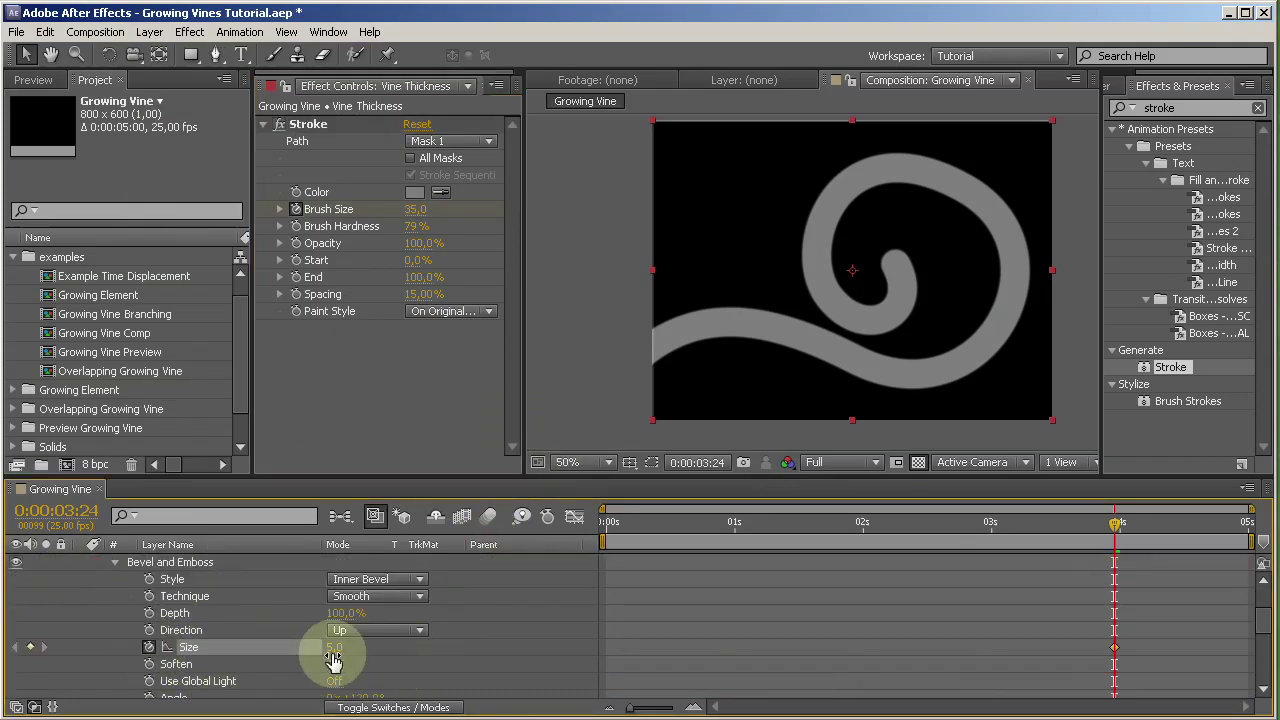
pyautogui.click(334, 647)
pyautogui.write('35')
pyautogui.press('Return')
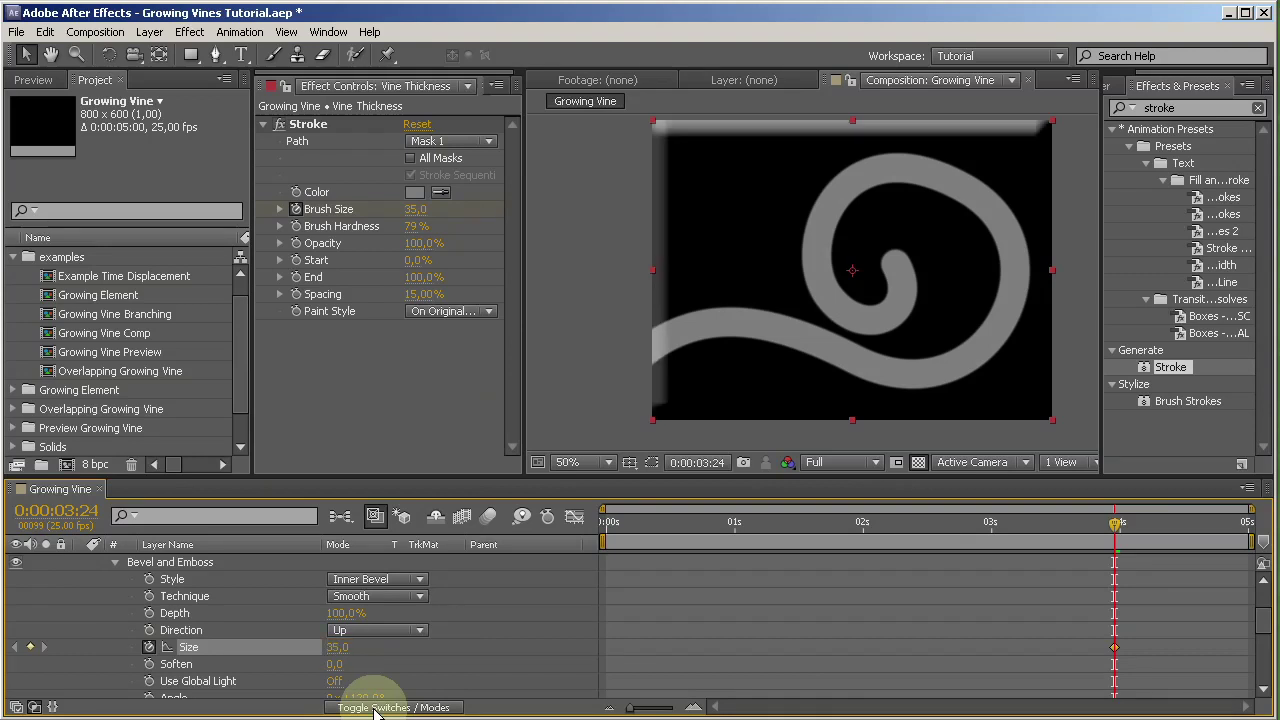
pyautogui.press('Home')
pyautogui.click(338, 647)
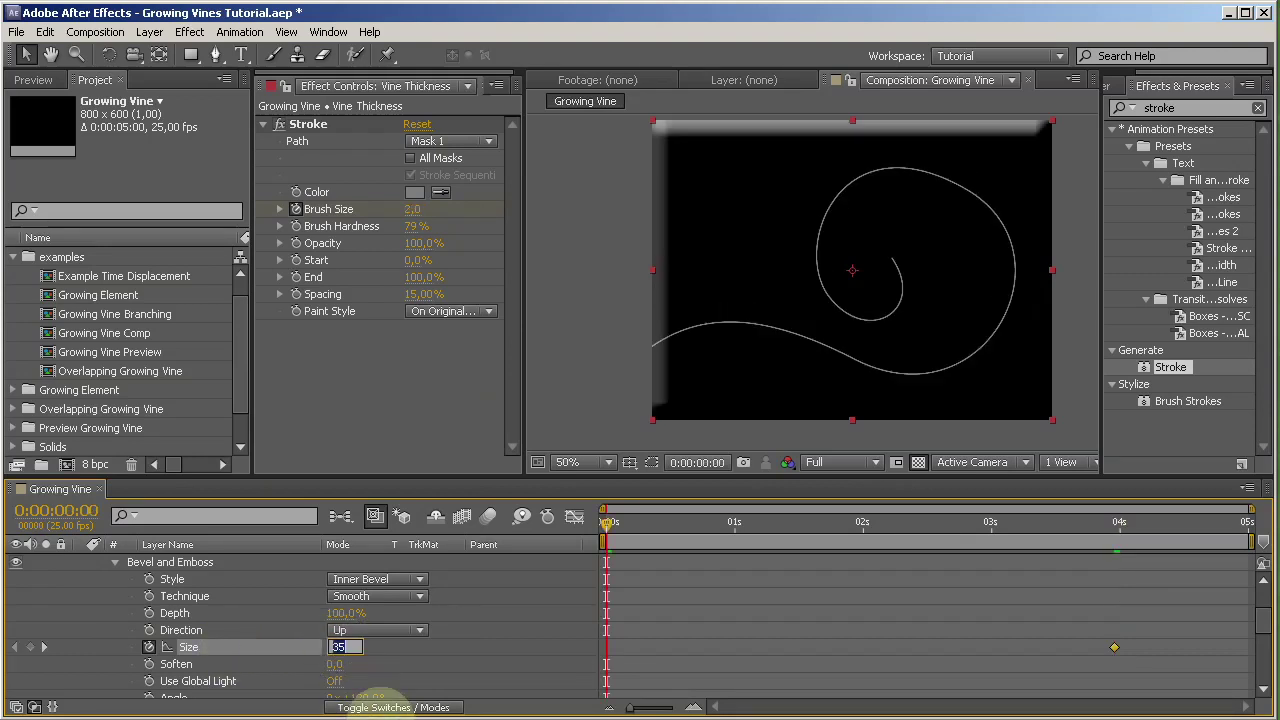
# Set the Stroke effect's Paint Style to On Transparent and scrub through the animation to check the bevelled vine.
pyautogui.click(470, 312)
pyautogui.click(478, 350)
pyautogui.moveTo(609, 523)
pyautogui.mouseDown()
pyautogui.moveTo(1047, 557)
pyautogui.moveTo(1124, 548)
pyautogui.moveTo(1026, 552)
pyautogui.moveTo(1100, 560)
pyautogui.moveTo(1008, 566)
pyautogui.moveTo(1106, 570)
pyautogui.moveTo(651, 563)
pyautogui.moveTo(1131, 566)
pyautogui.moveTo(1116, 562)
pyautogui.mouseUp()
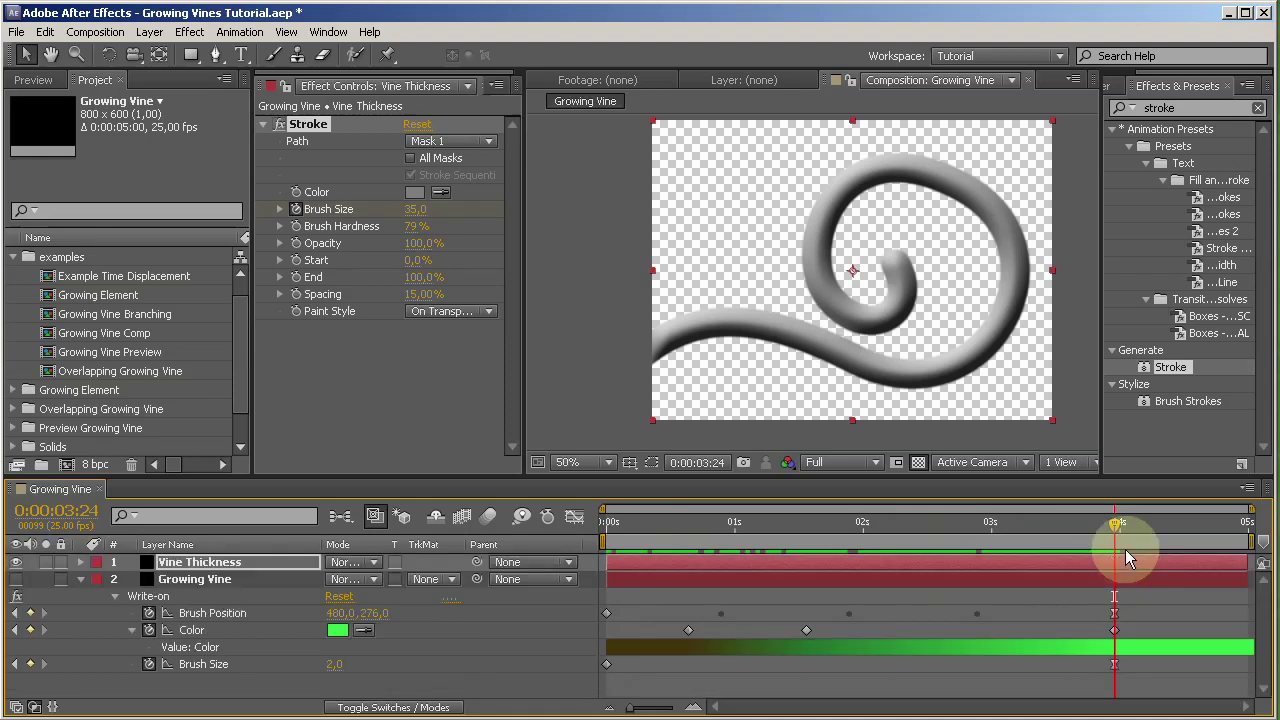
pyautogui.moveTo(1111, 526); pyautogui.dragTo(533, 536)
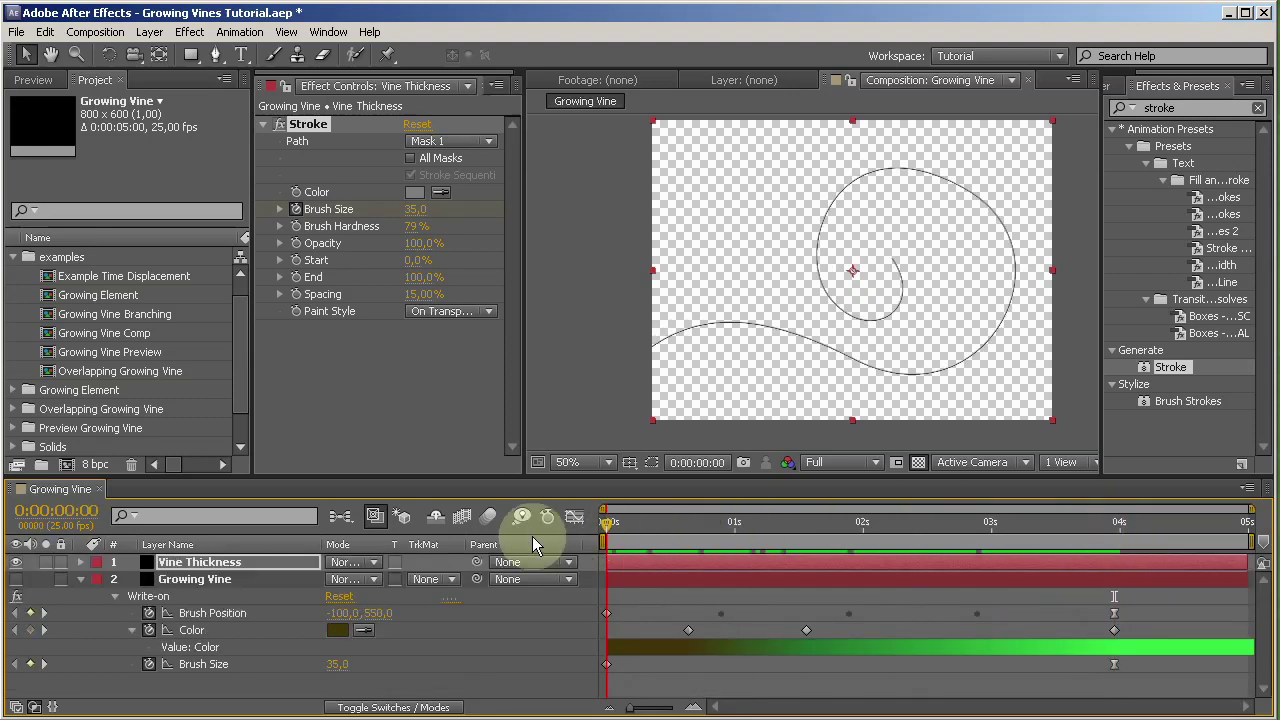
# Hide the Vine Thickness layer and duplicate the Growing Vine layer.
pyautogui.click(87, 583)
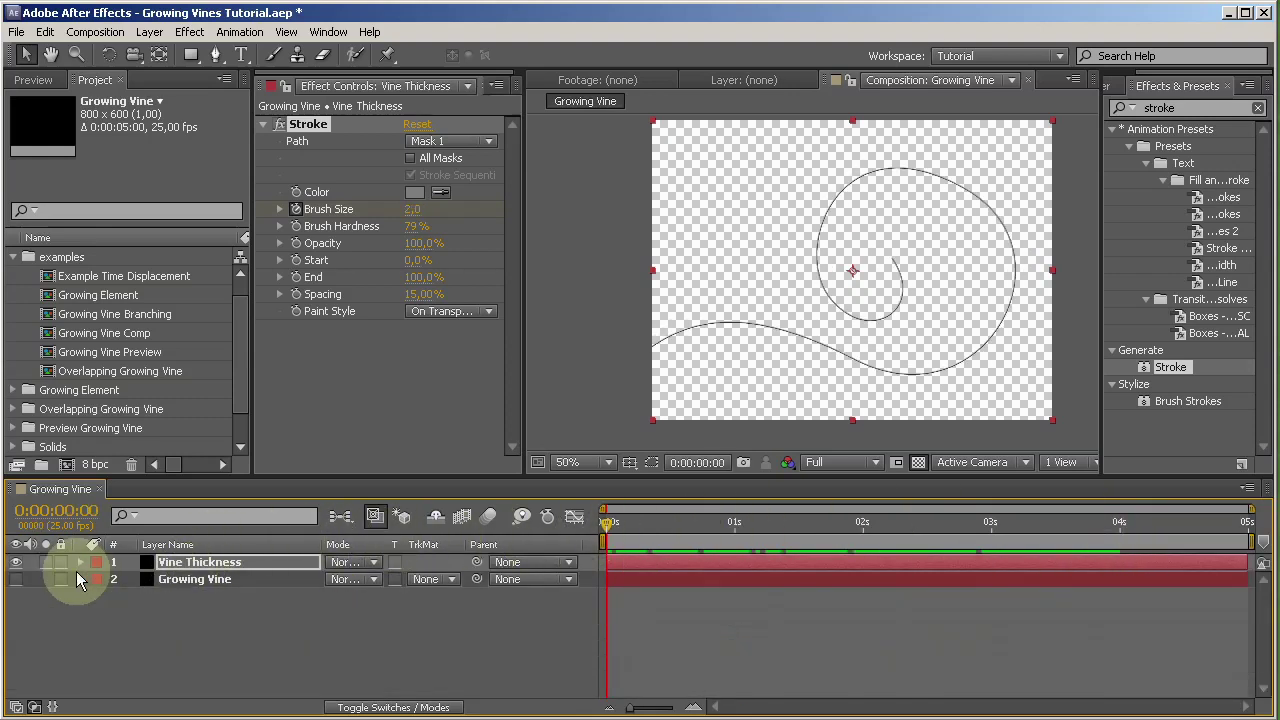
pyautogui.click(15, 562)
pyautogui.click(181, 581)
pyautogui.hotkey('ctrl', 'd')
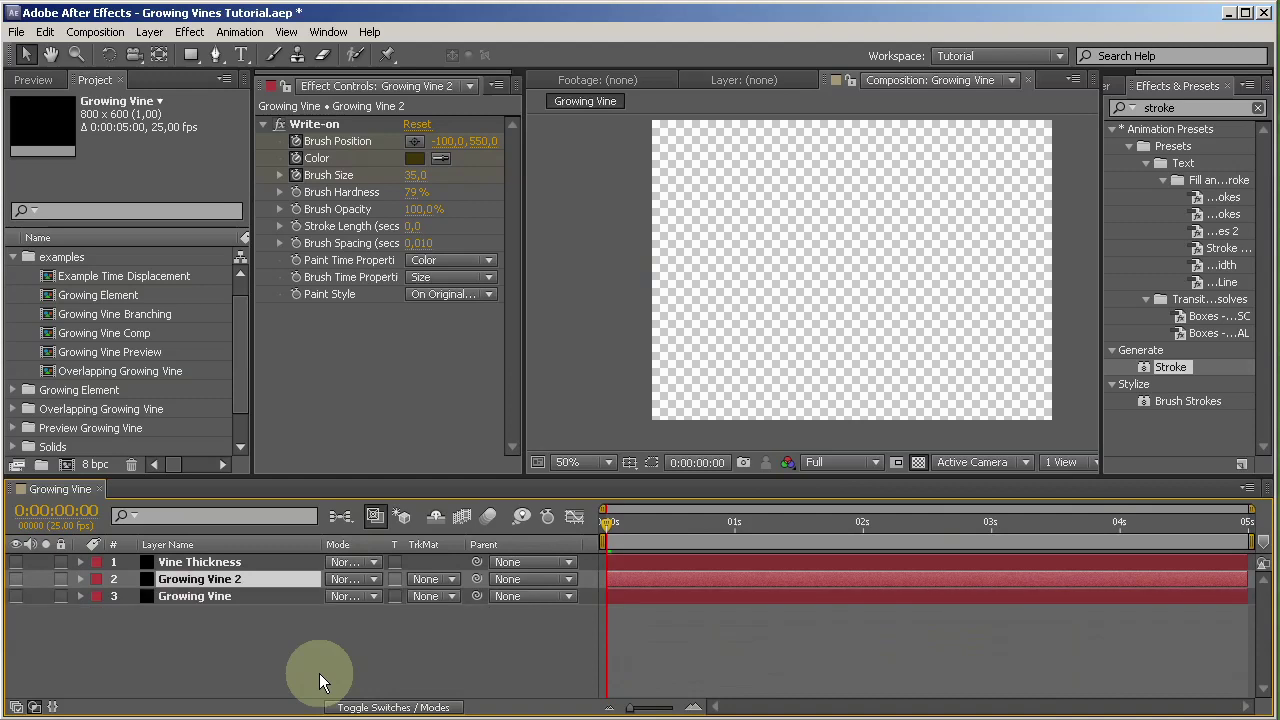
# Rename the Growing Vine duplicate Vine Gradient and make it visible.
pyautogui.press('Return')
pyautogui.write('Vine')
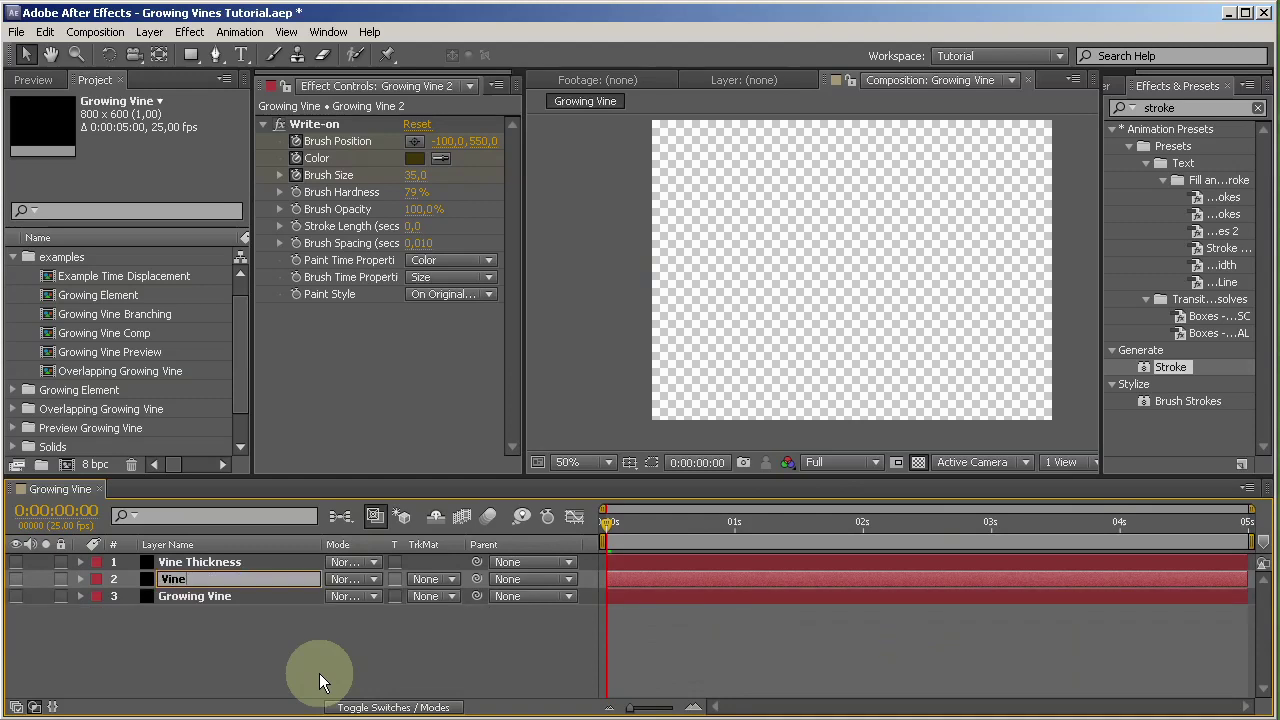
pyautogui.write(' Gradient')
pyautogui.press('Return')
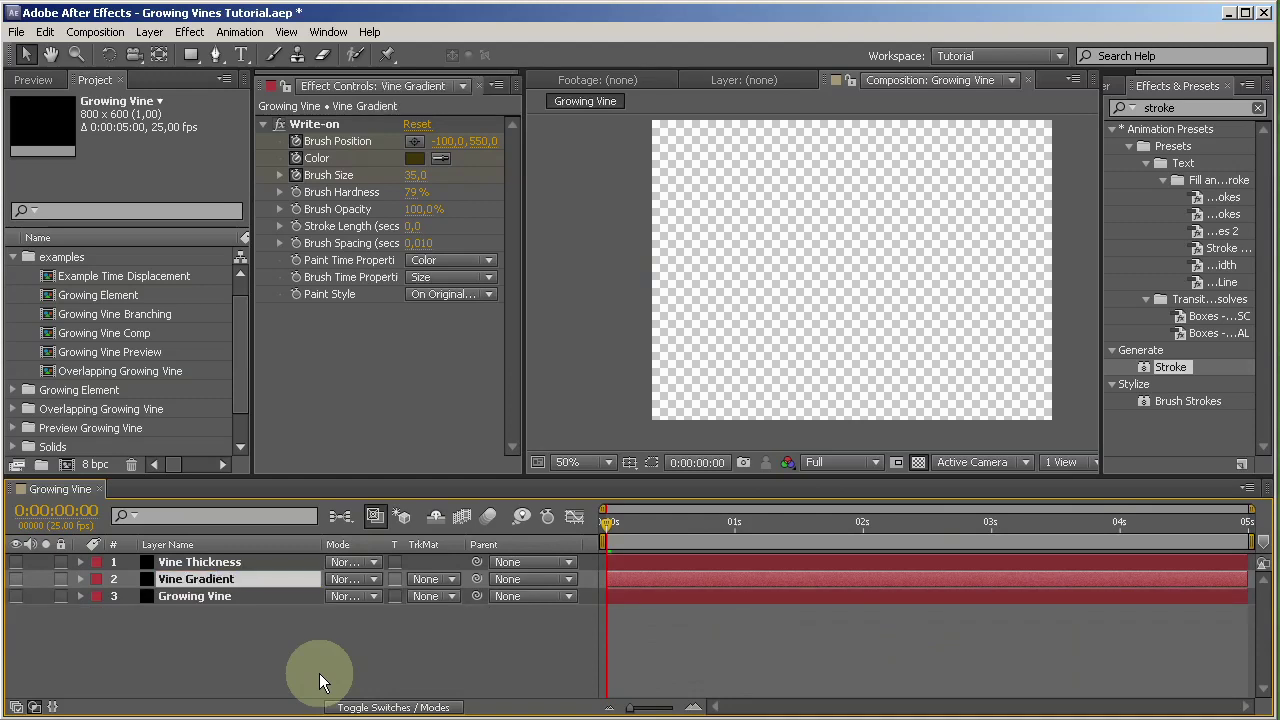
pyautogui.click(15, 579)
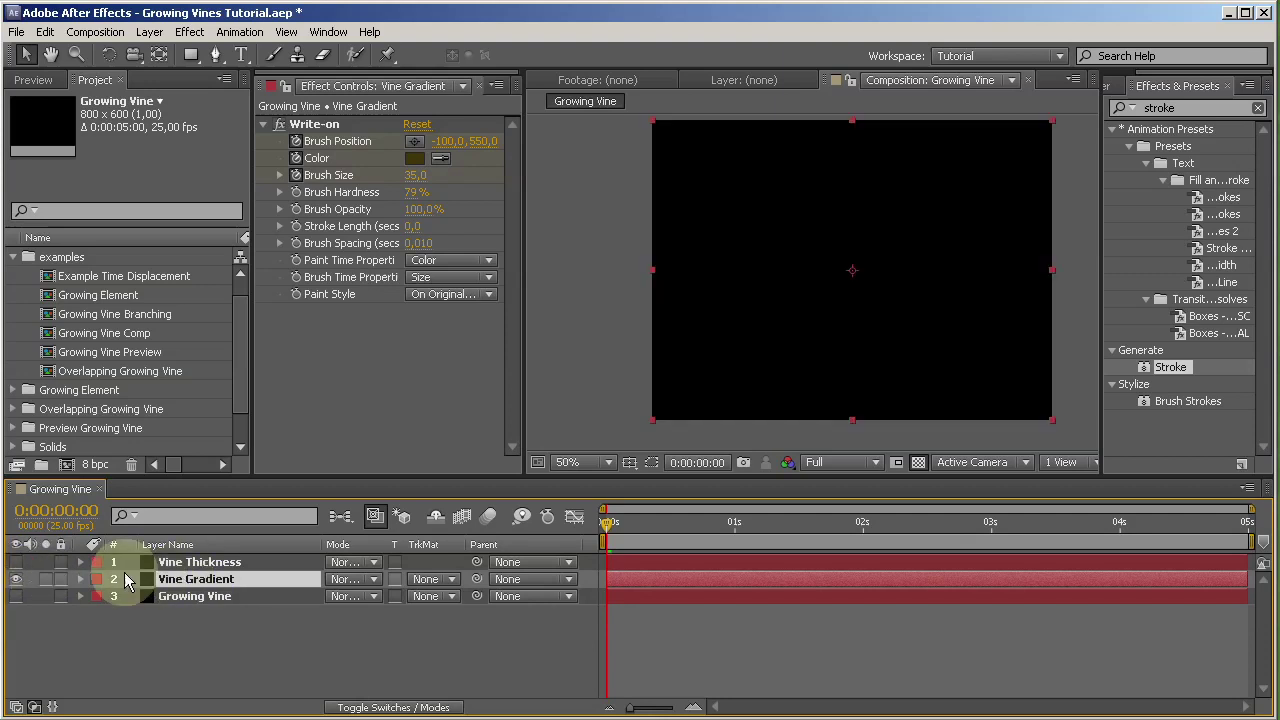
# Set Vine Gradient's Write-on Color keyframe at 0:00:00:00 to white and delete the two intermediate Color keyframes.
pyautogui.click(80, 579)
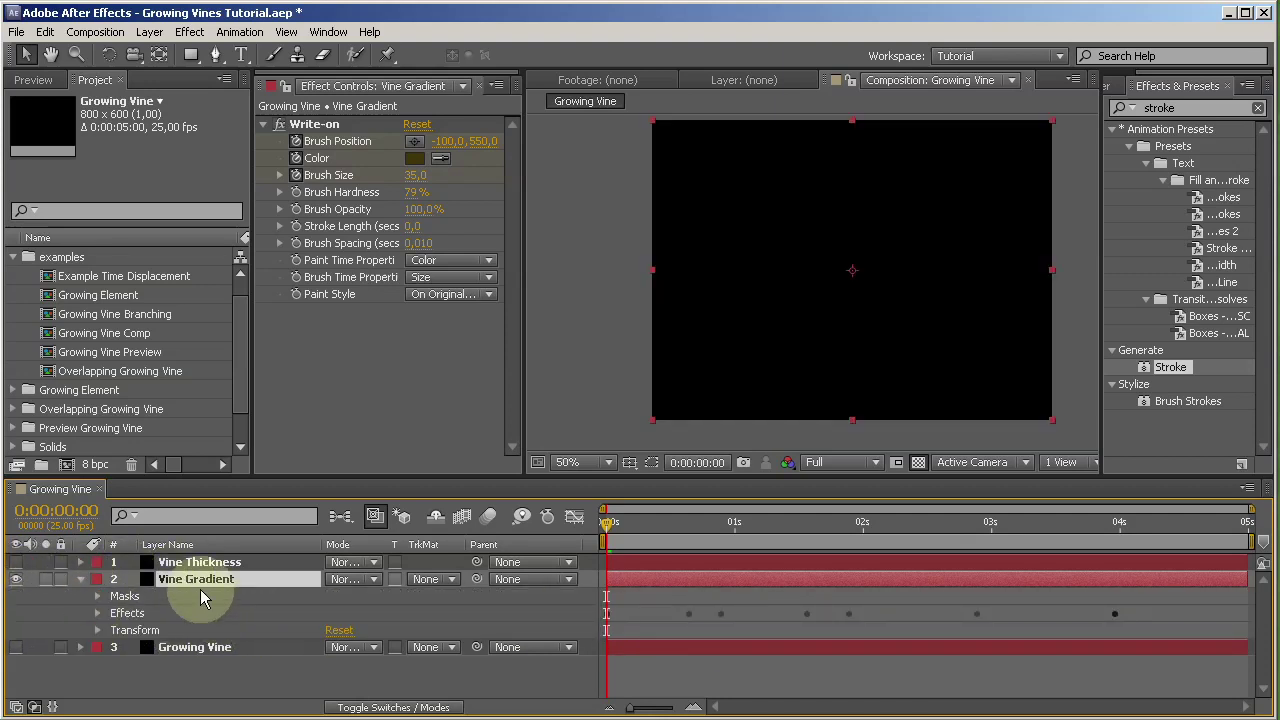
pyautogui.press('u')
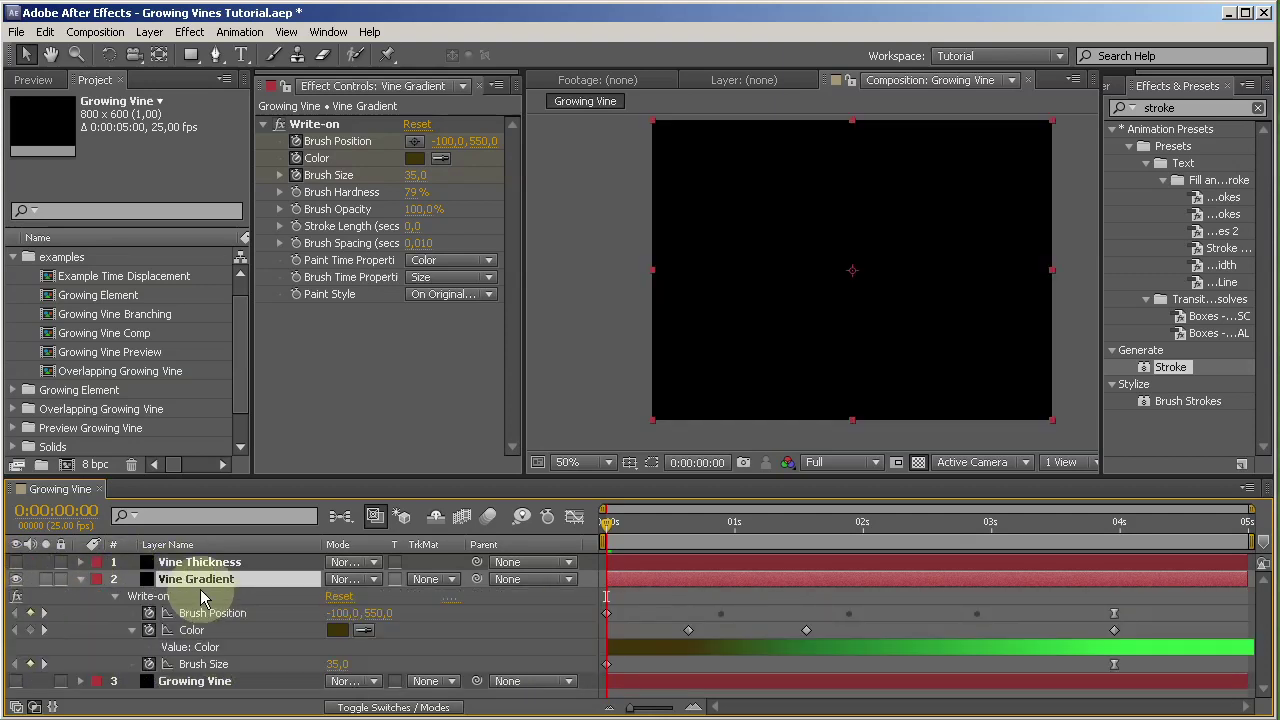
pyautogui.click(337, 630)
pyautogui.moveTo(892, 486); pyautogui.dragTo(676, 318)
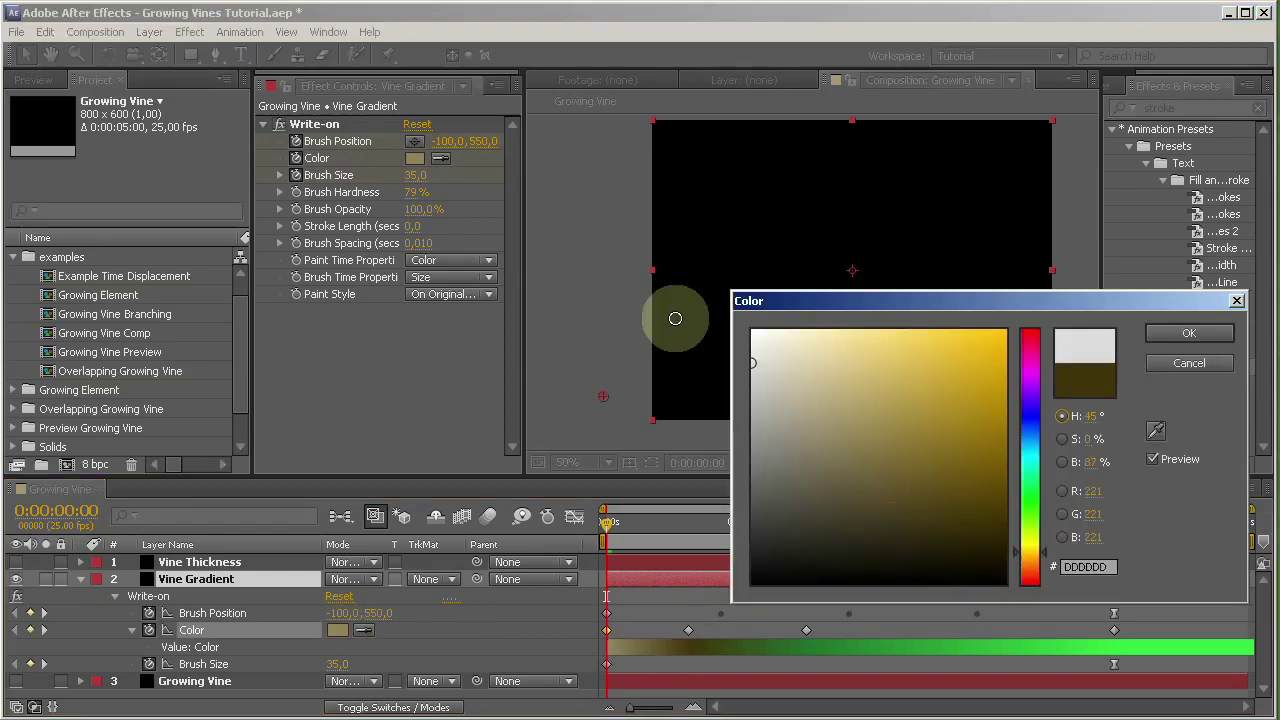
pyautogui.click(1187, 334)
pyautogui.moveTo(668, 626); pyautogui.dragTo(905, 640)
pyautogui.press('Delete')
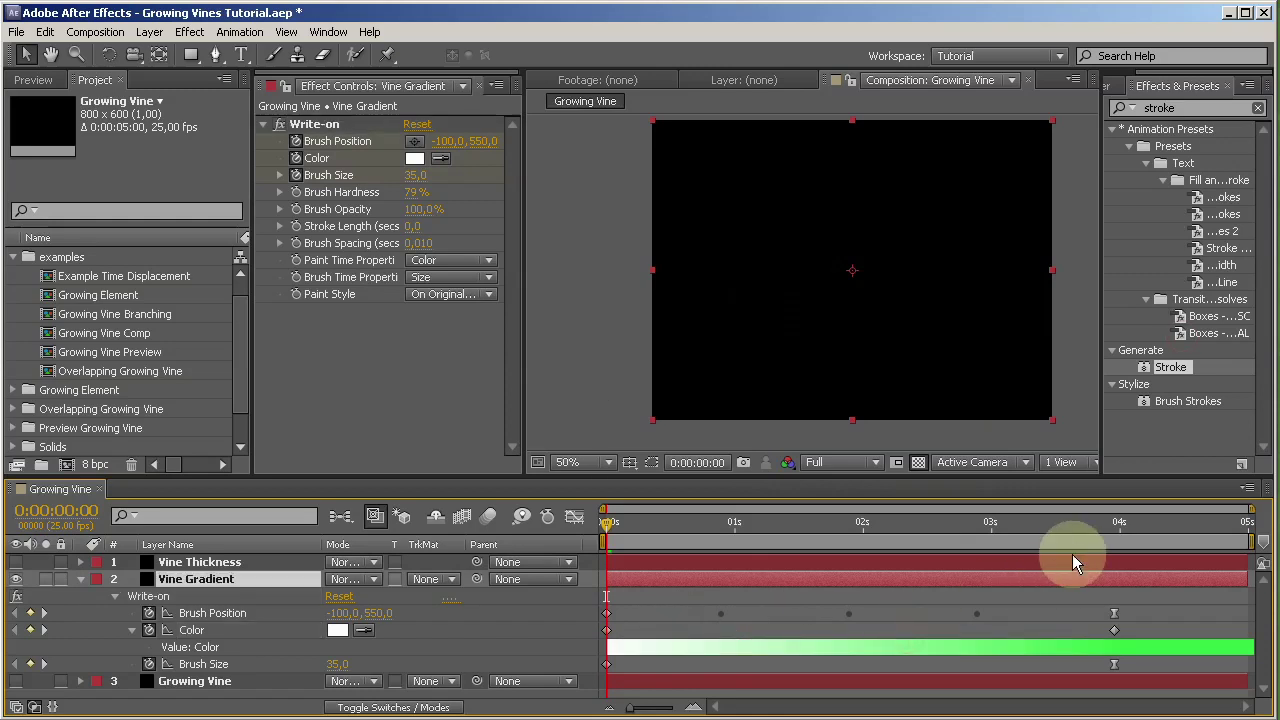
# Set Vine Gradient's Write-on Color keyframe at 0:00:03:24 to black.
pyautogui.click(1112, 524)
pyautogui.click(337, 630)
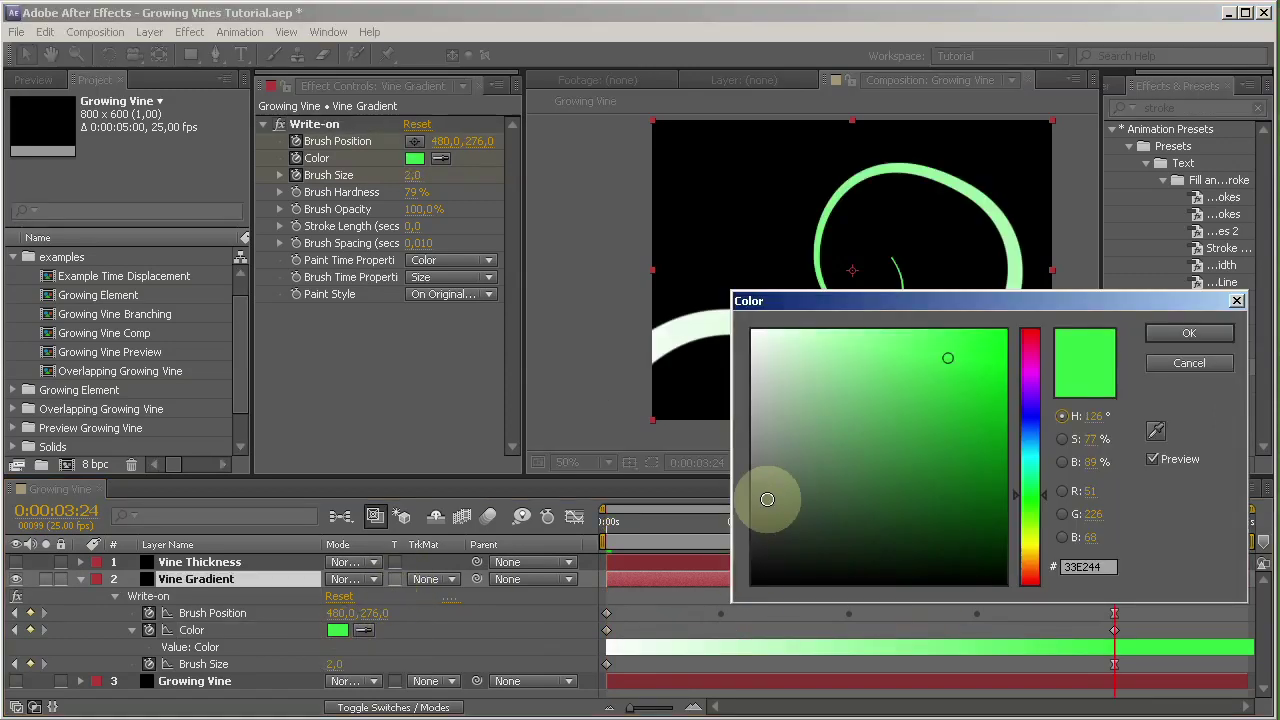
pyautogui.moveTo(766, 503); pyautogui.dragTo(752, 583)
pyautogui.click(1177, 340)
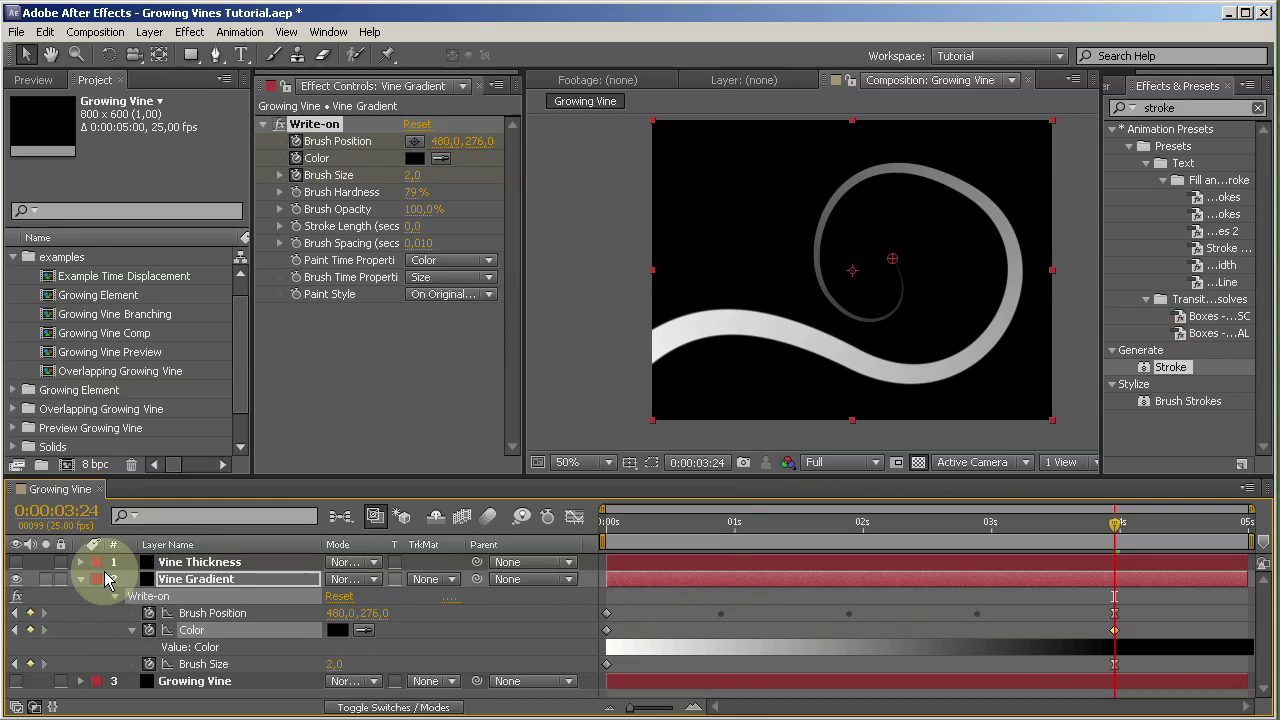
pyautogui.click(79, 585)
# Apply the Levels effect to the Vine Gradient layer and set its Output White to 128.
pyautogui.doubleClick(1160, 107)
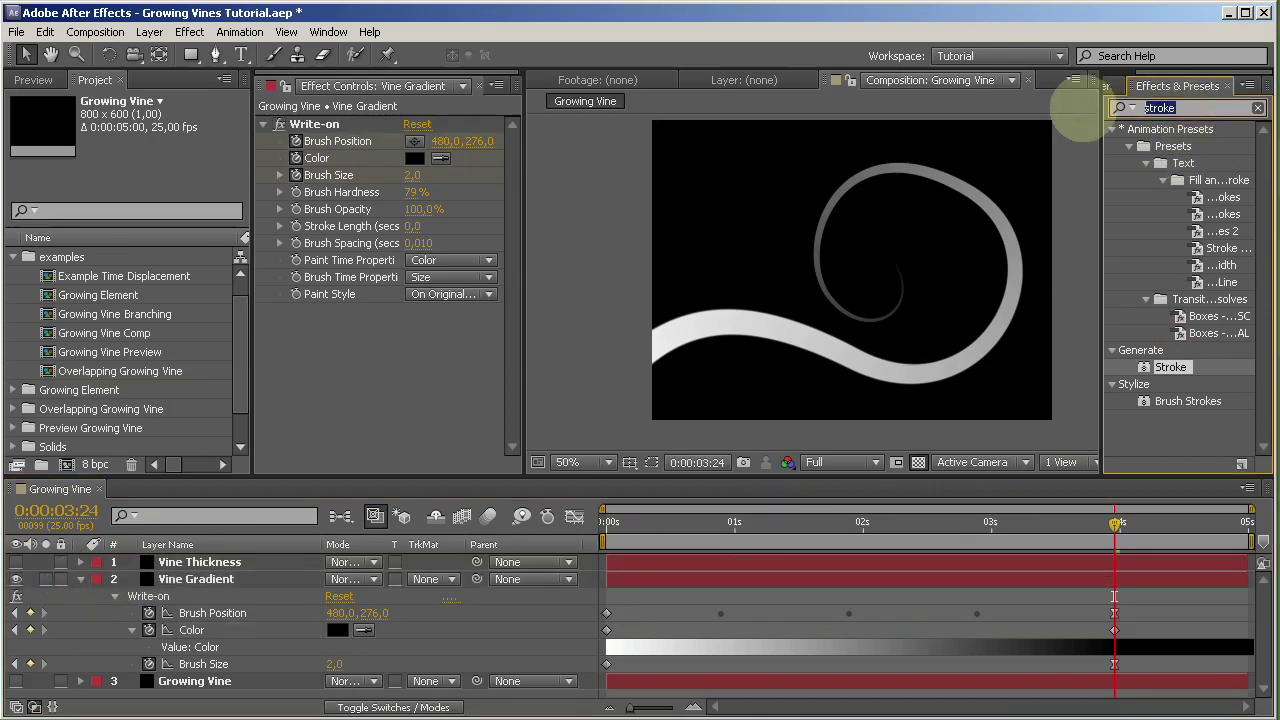
pyautogui.write('levels')
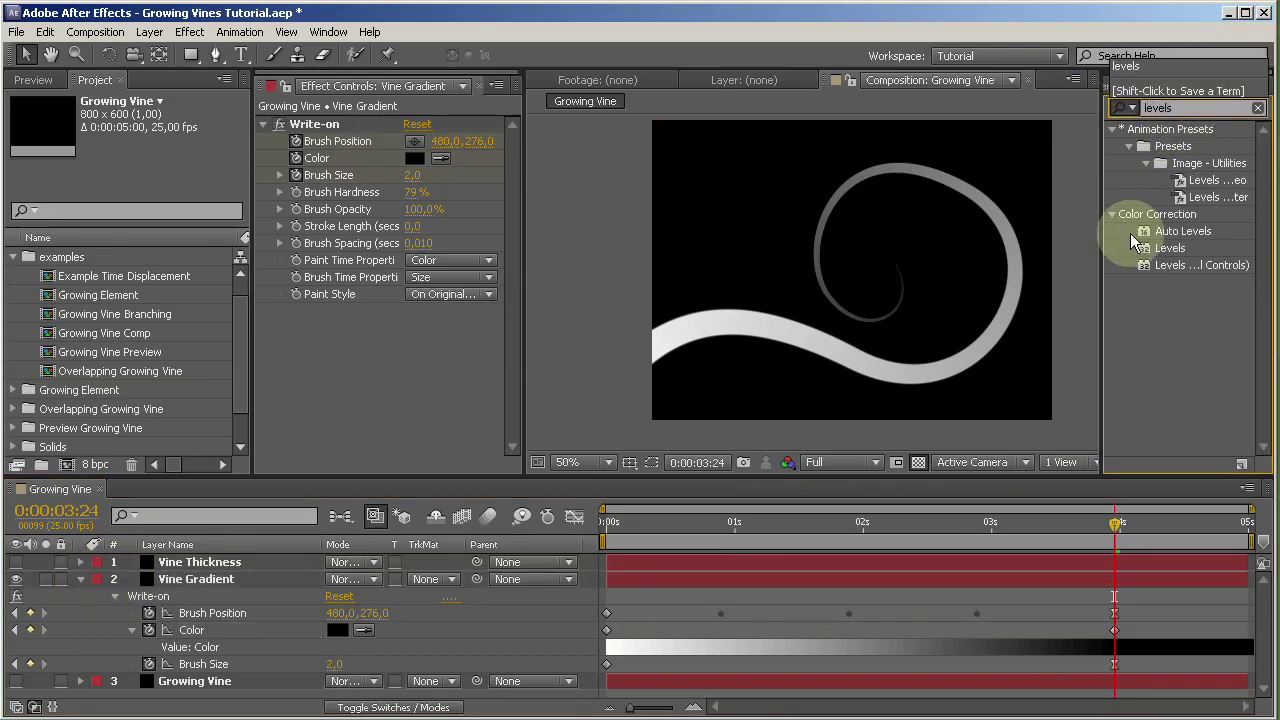
pyautogui.click(1172, 250)
pyautogui.moveTo(1165, 255); pyautogui.dragTo(375, 376)
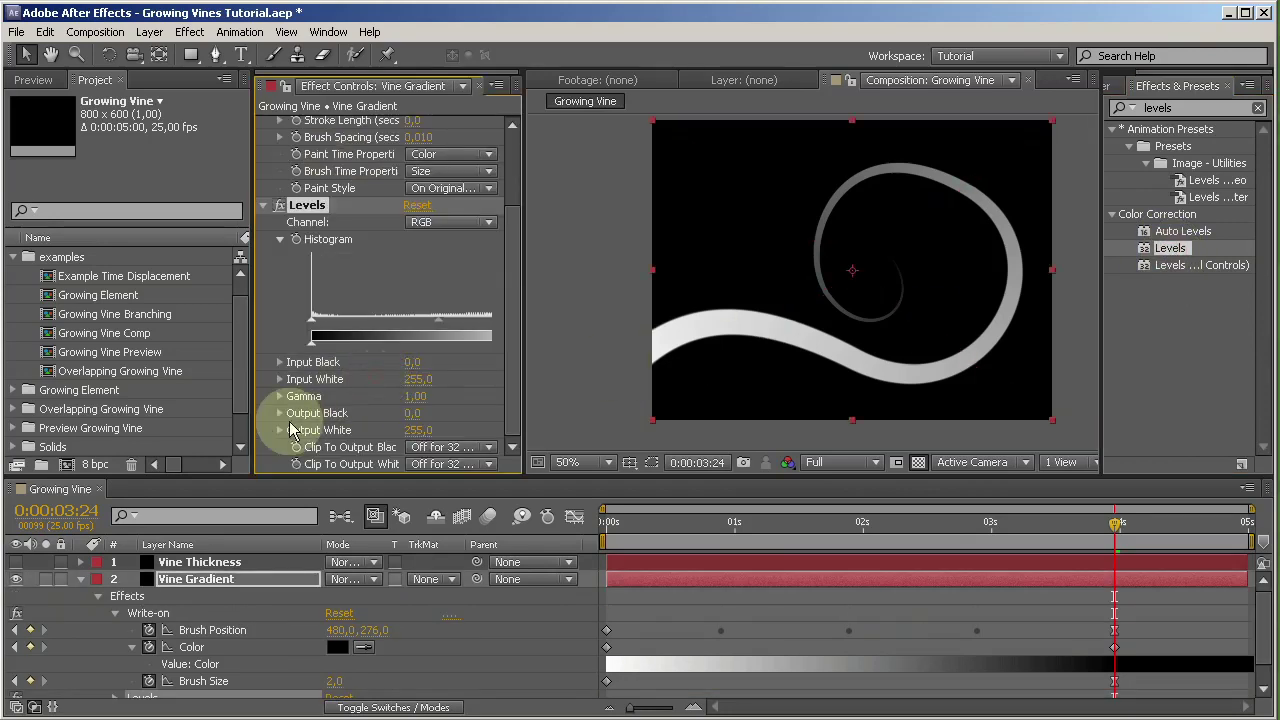
pyautogui.click(418, 431)
pyautogui.write('128')
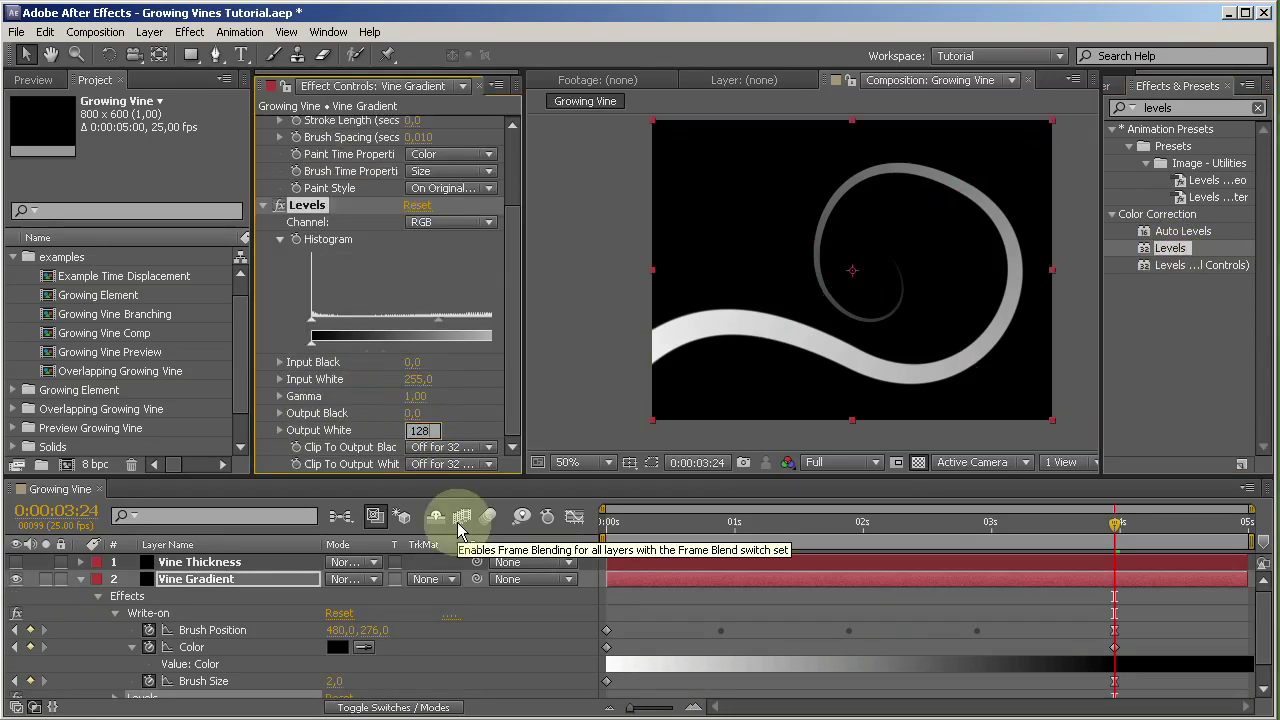
pyautogui.press('Return')
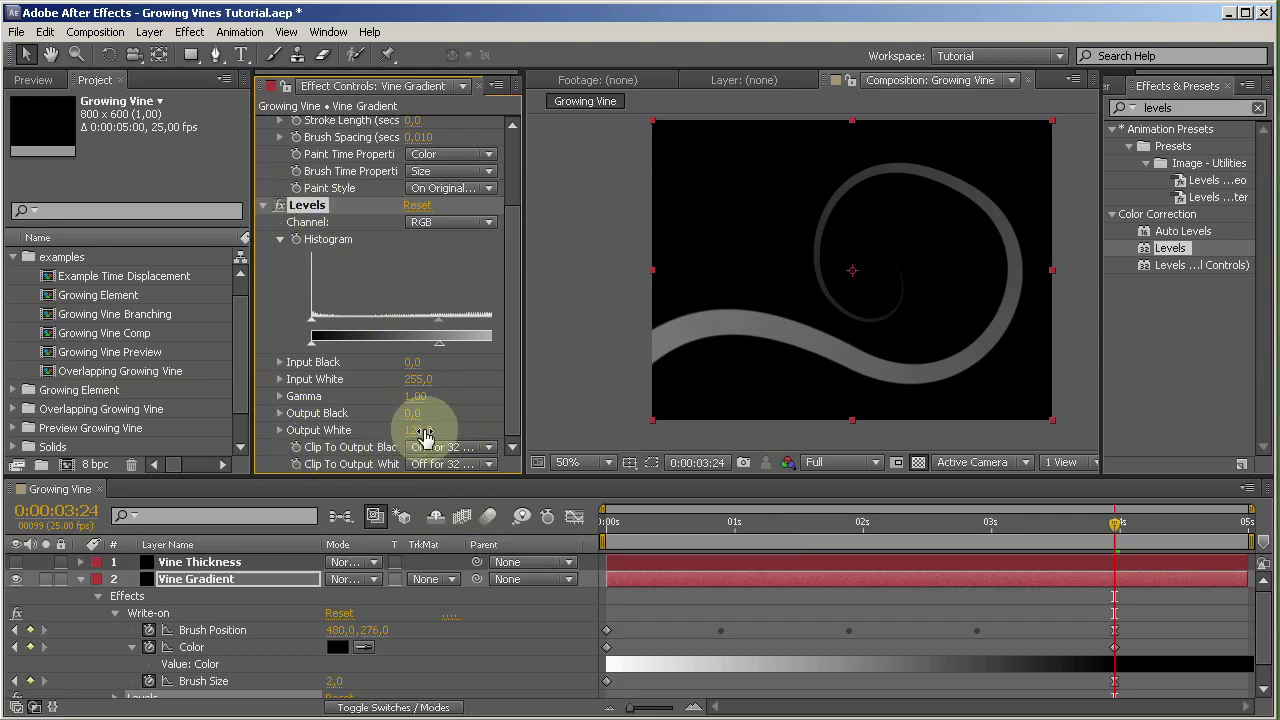
# Pre-compose the Vine Gradient layer as Vine Gradient, moving all attributes into the new composition.
pyautogui.click(81, 579)
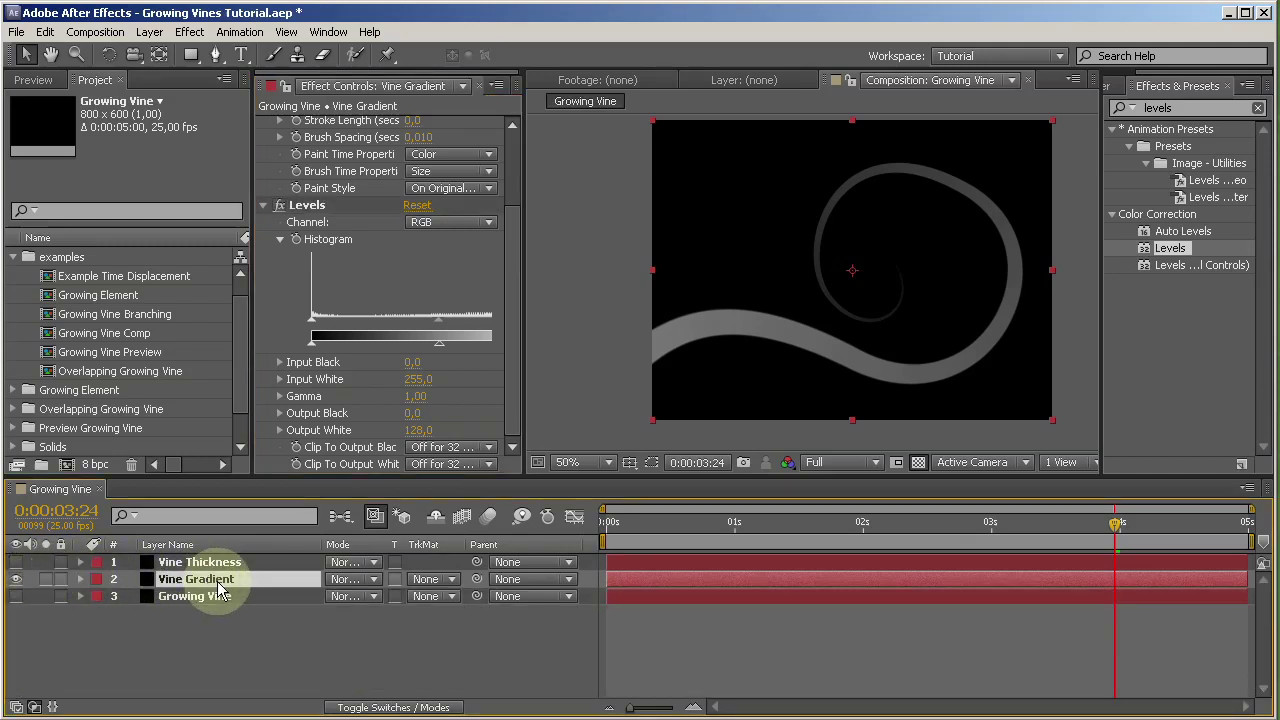
pyautogui.hotkey('ctrl', 'shift', 'c')
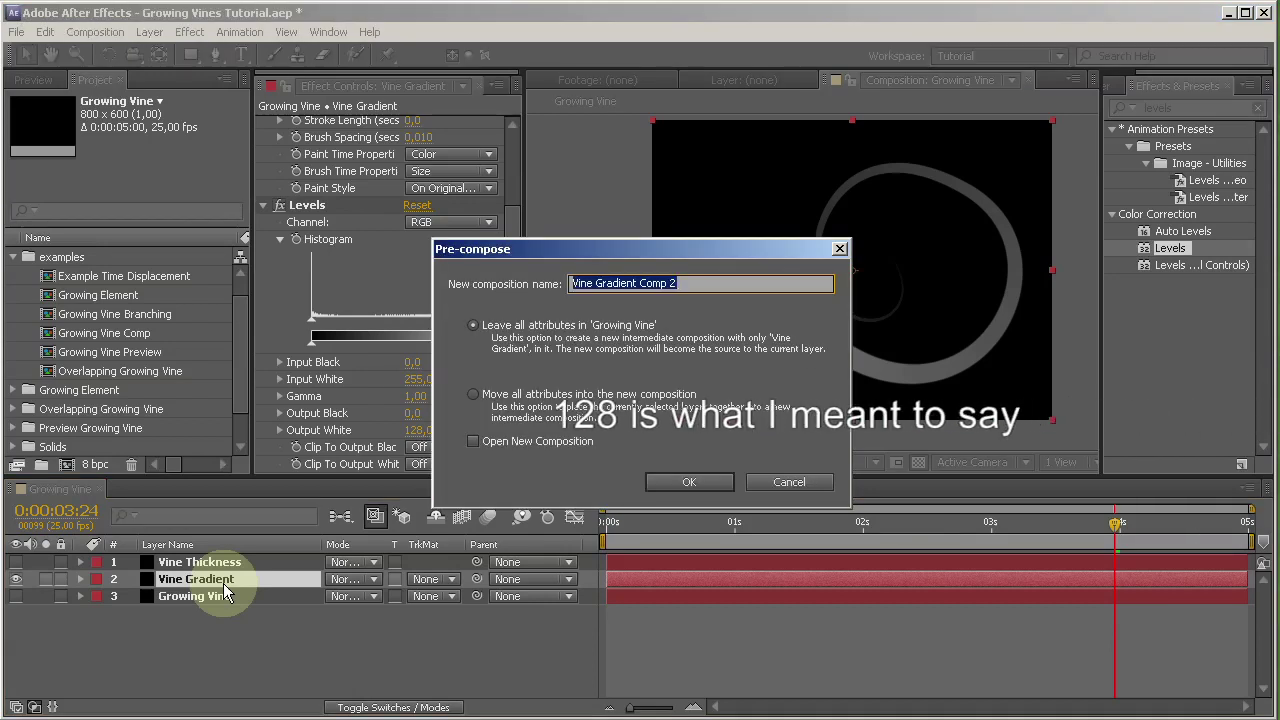
pyautogui.press('End')
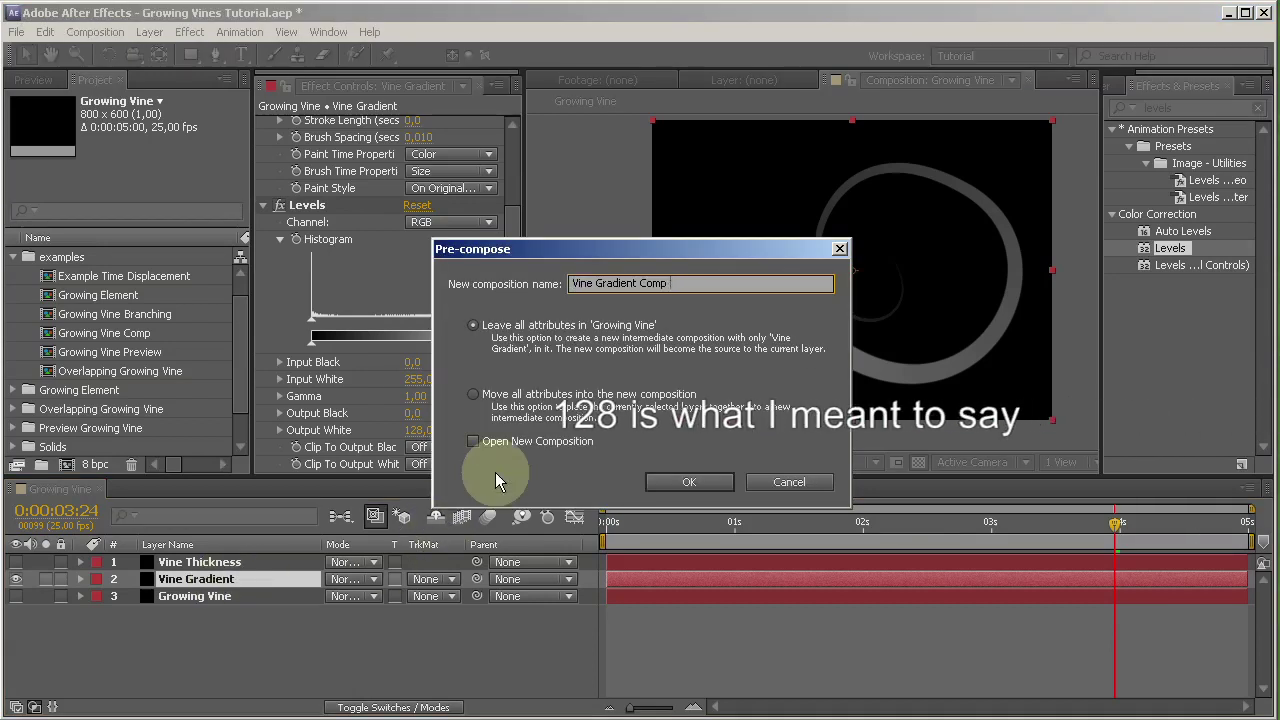
pyautogui.write('t')
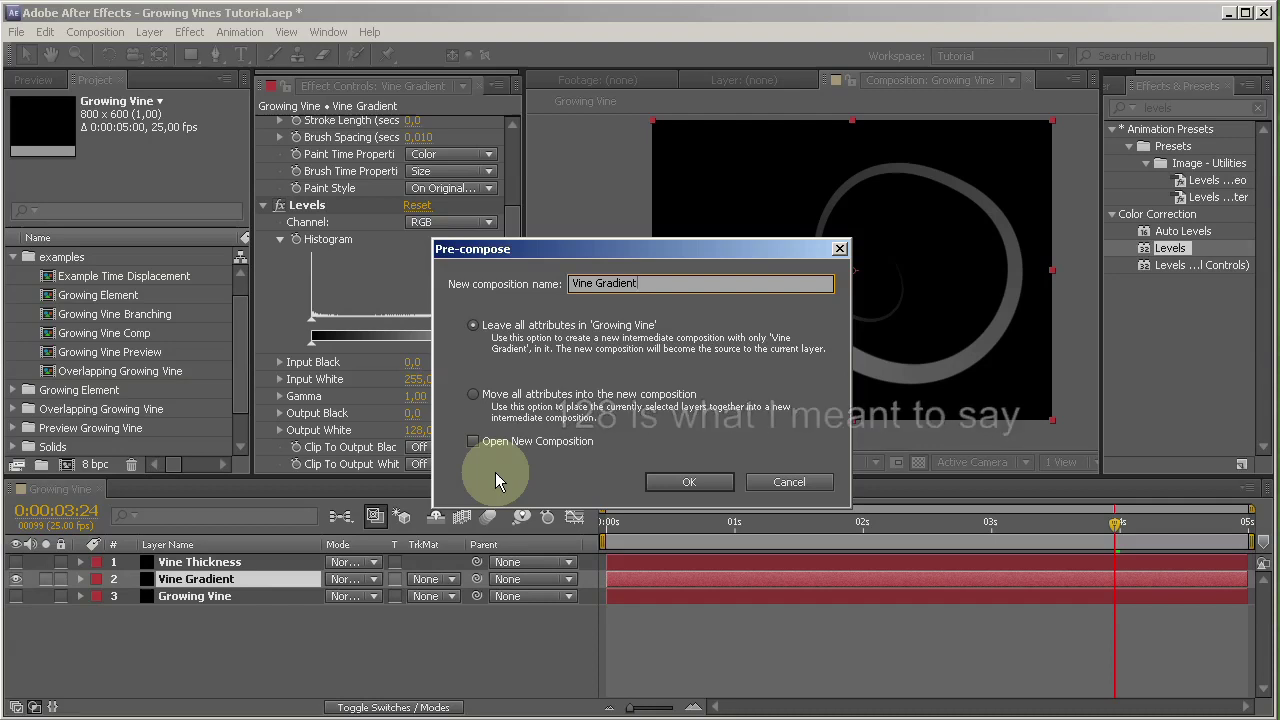
pyautogui.click(474, 394)
pyautogui.click(694, 480)
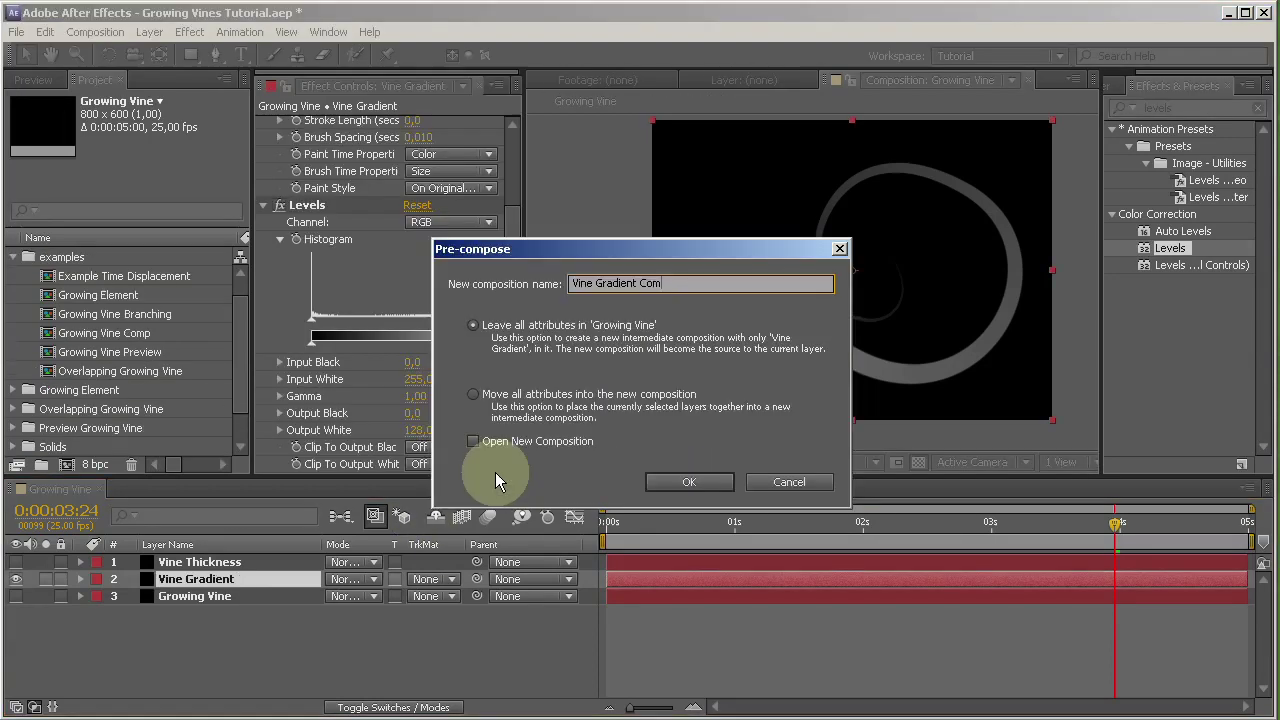
pyautogui.click(474, 394)
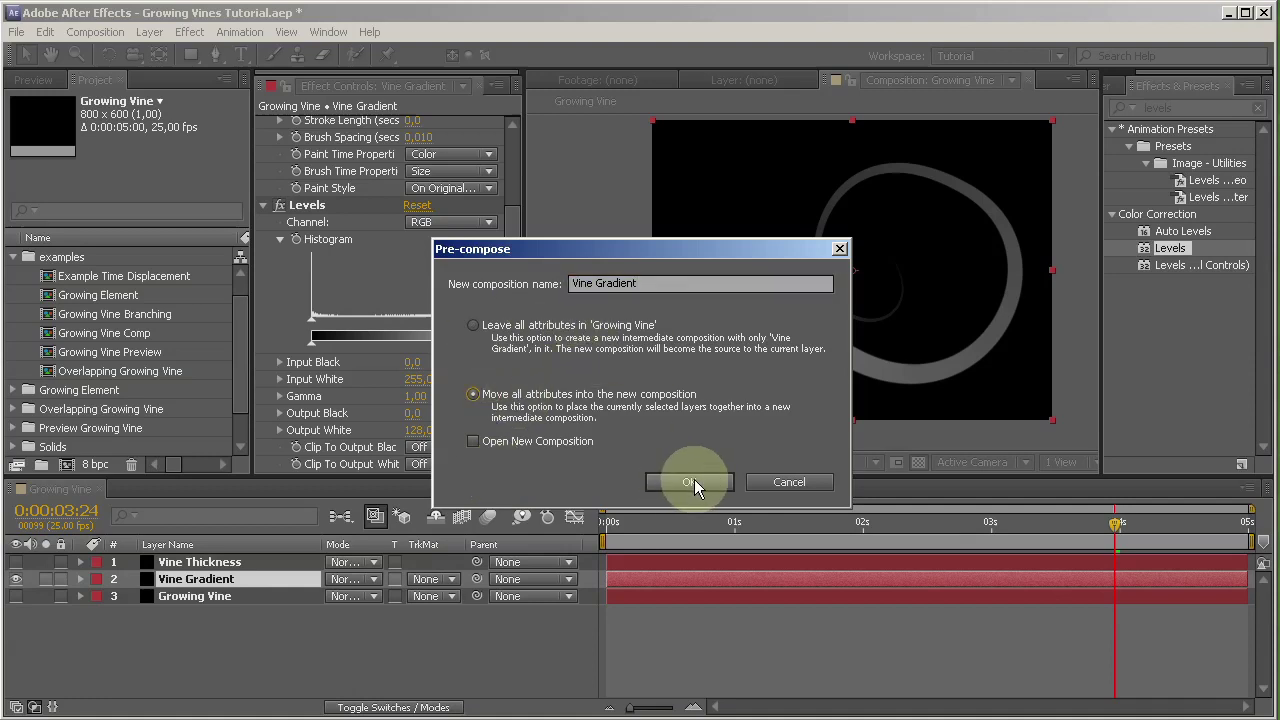
pyautogui.click(694, 482)
# Freeze the pre-composed Vine Gradient layer on the frame at 0:00:04:15 and hide the layer.
pyautogui.moveTo(1013, 525); pyautogui.dragTo(1195, 523)
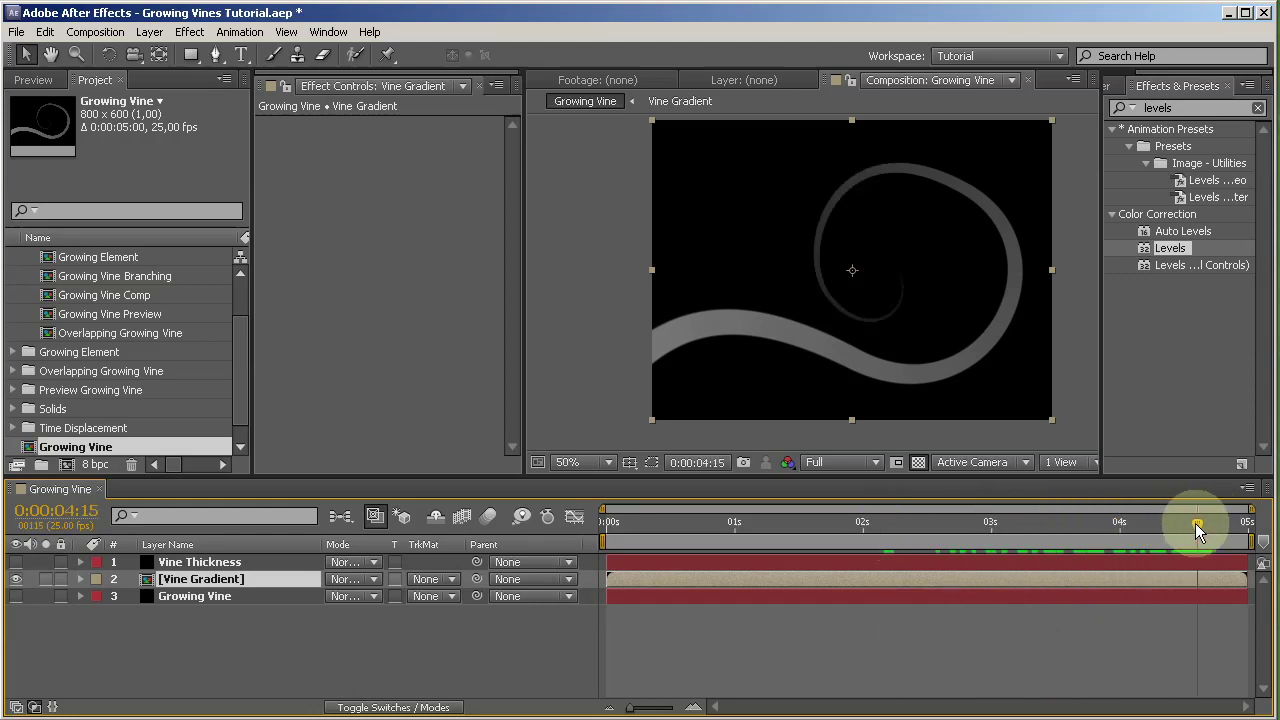
pyautogui.rightClick(1169, 578)
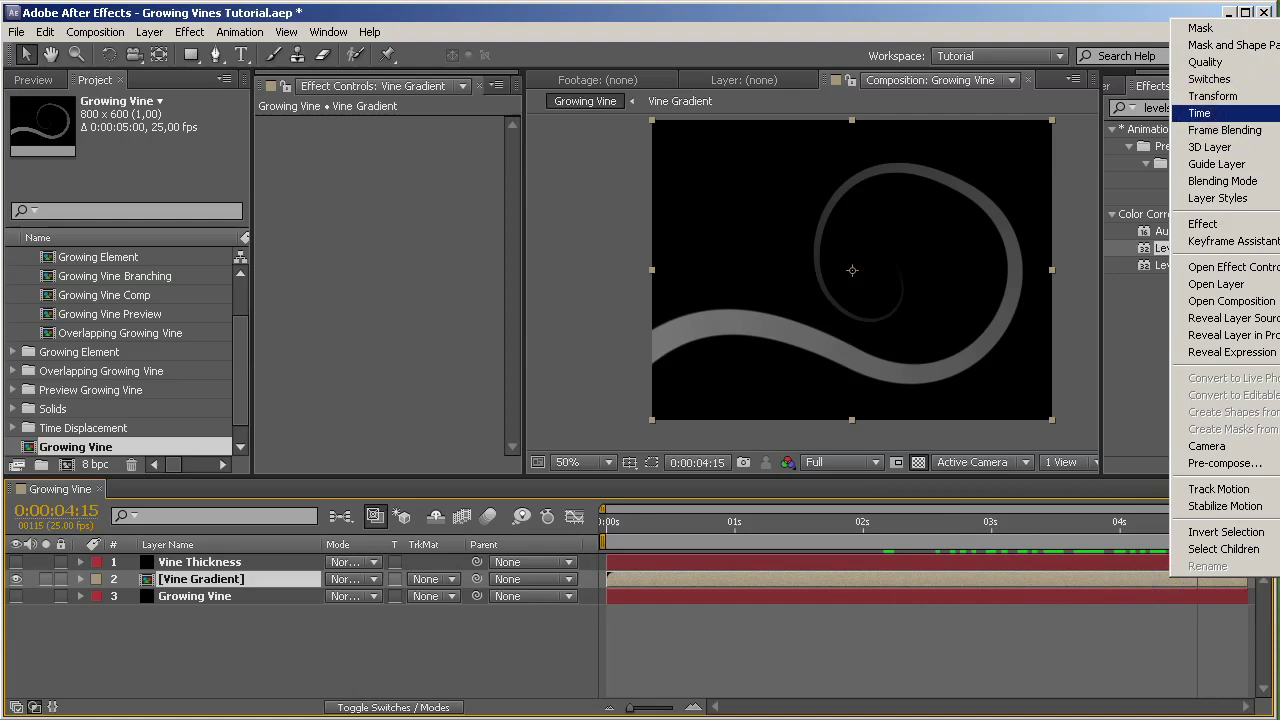
pyautogui.click(1279, 164)
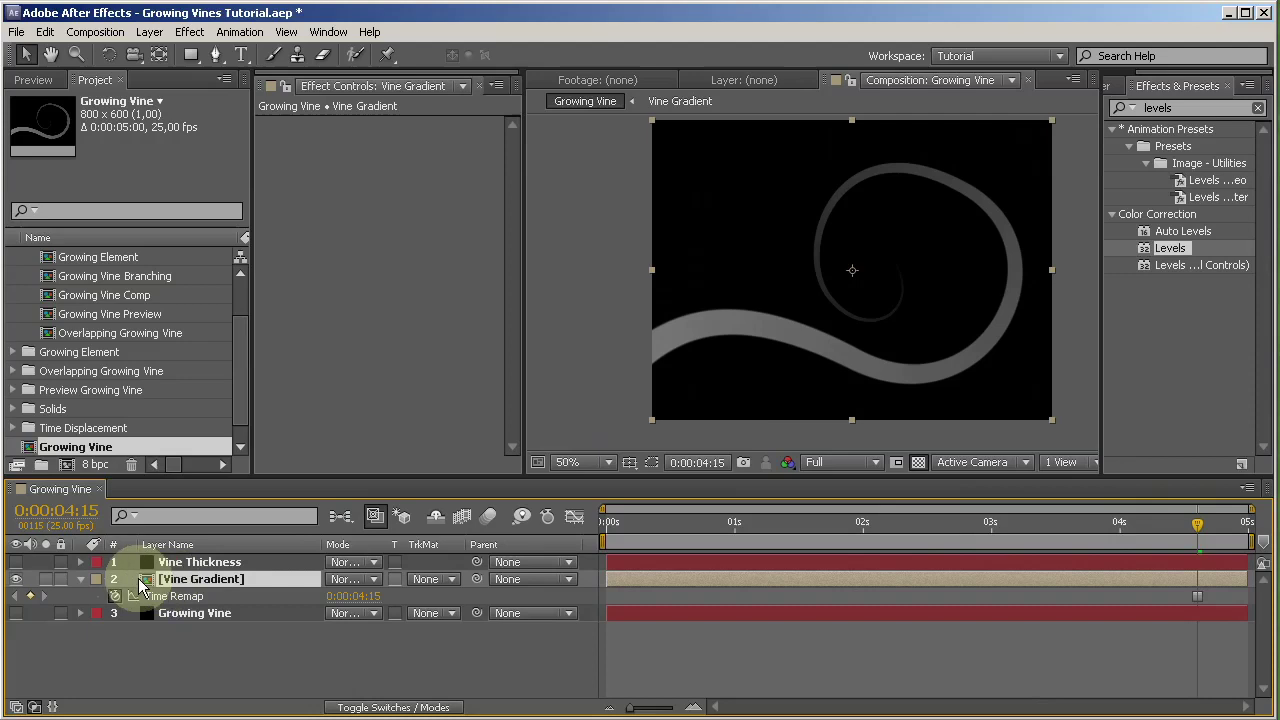
pyautogui.click(80, 579)
pyautogui.click(15, 579)
# Make the Vine Thickness layer visible and pre-compose it as Vine Thickness, moving all attributes into the new composition.
pyautogui.click(210, 546)
pyautogui.click(206, 546)
pyautogui.click(207, 562)
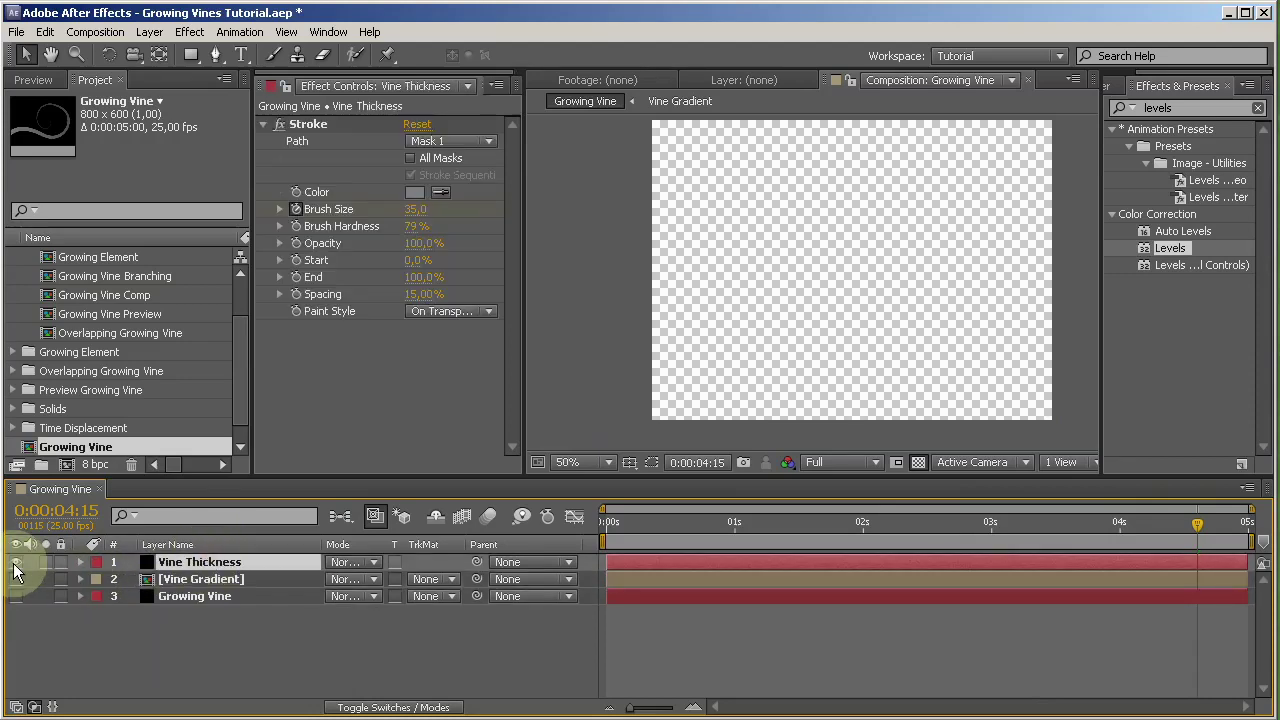
pyautogui.click(15, 564)
pyautogui.hotkey('ctrl', 'shift', 'c')
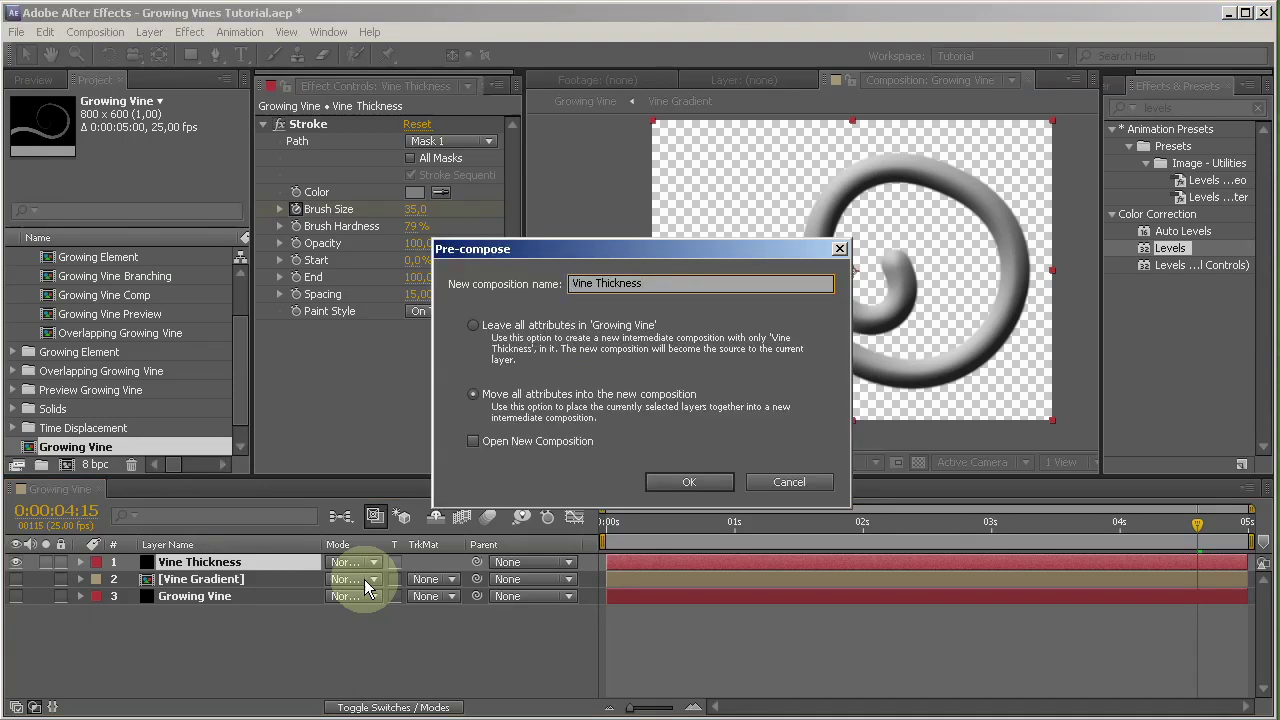
pyautogui.press('Return')
# Apply the Time Displacement effect to the pre-composed Vine Thickness layer.
pyautogui.click(1175, 107)
pyautogui.write('time dio')
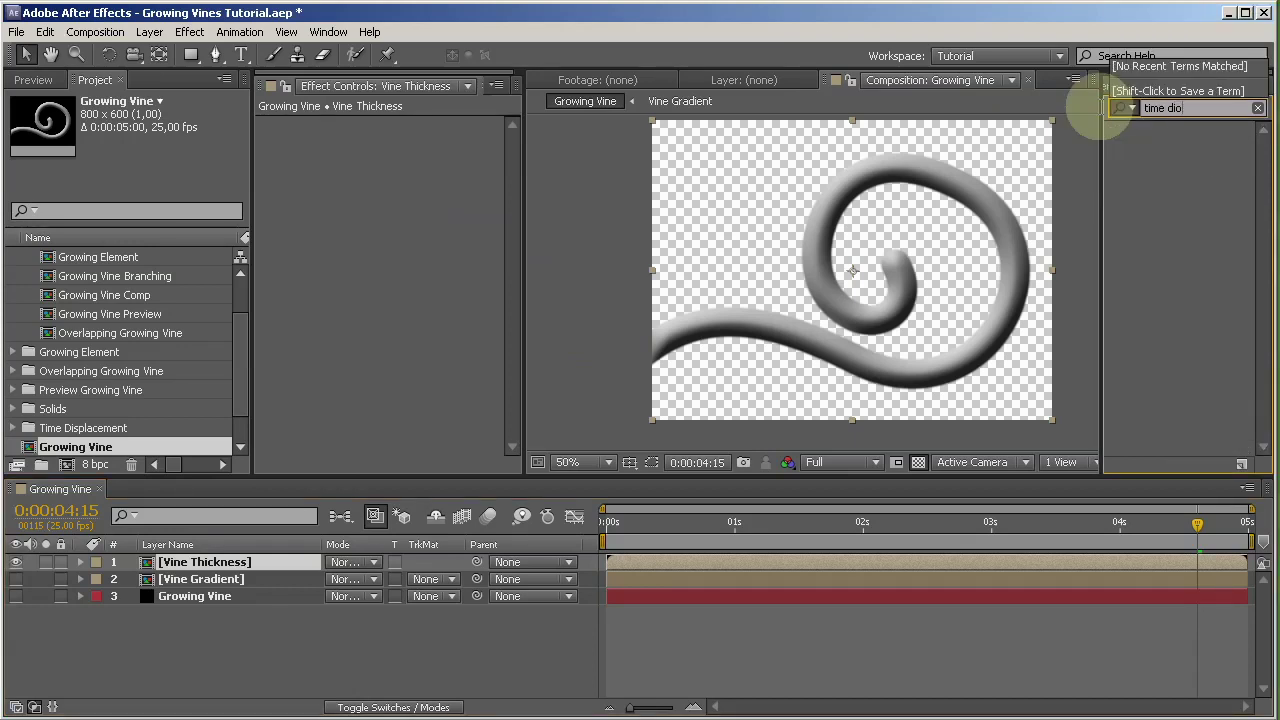
pyautogui.write('s')
pyautogui.press('BackSpace')
pyautogui.press('BackSpace')
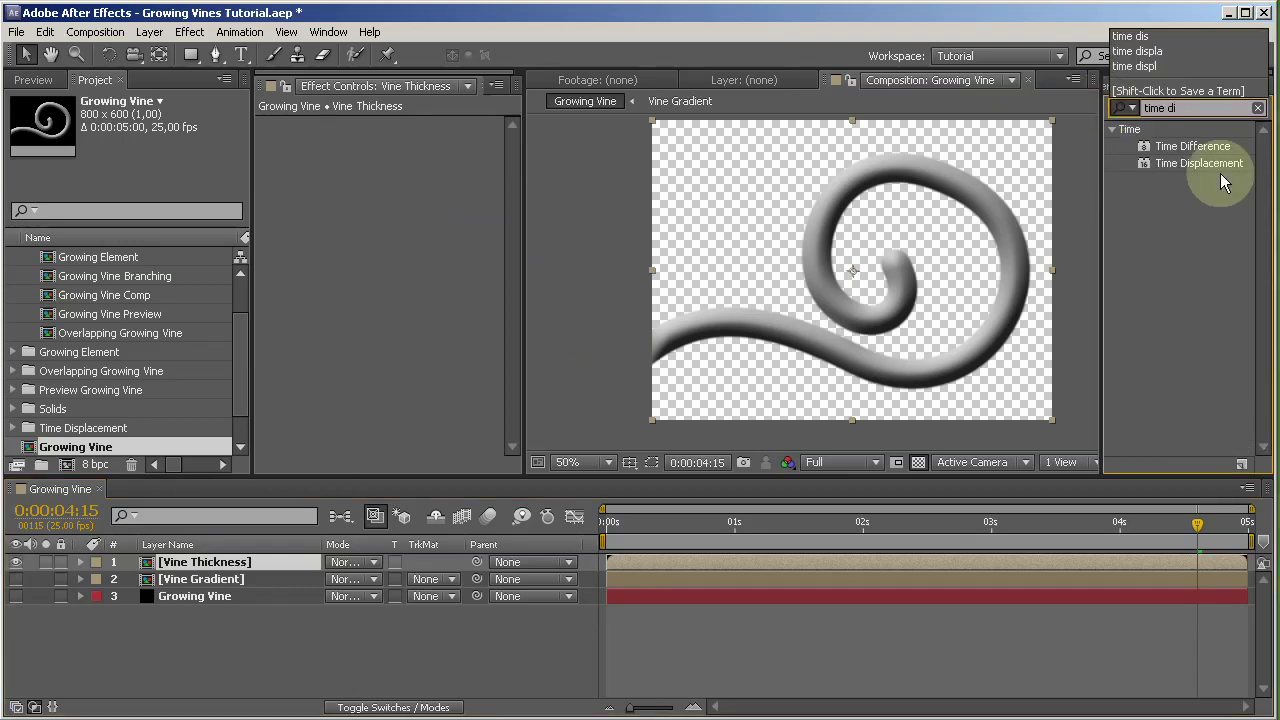
pyautogui.click(1190, 163)
pyautogui.moveTo(253, 516); pyautogui.dragTo(236, 563)
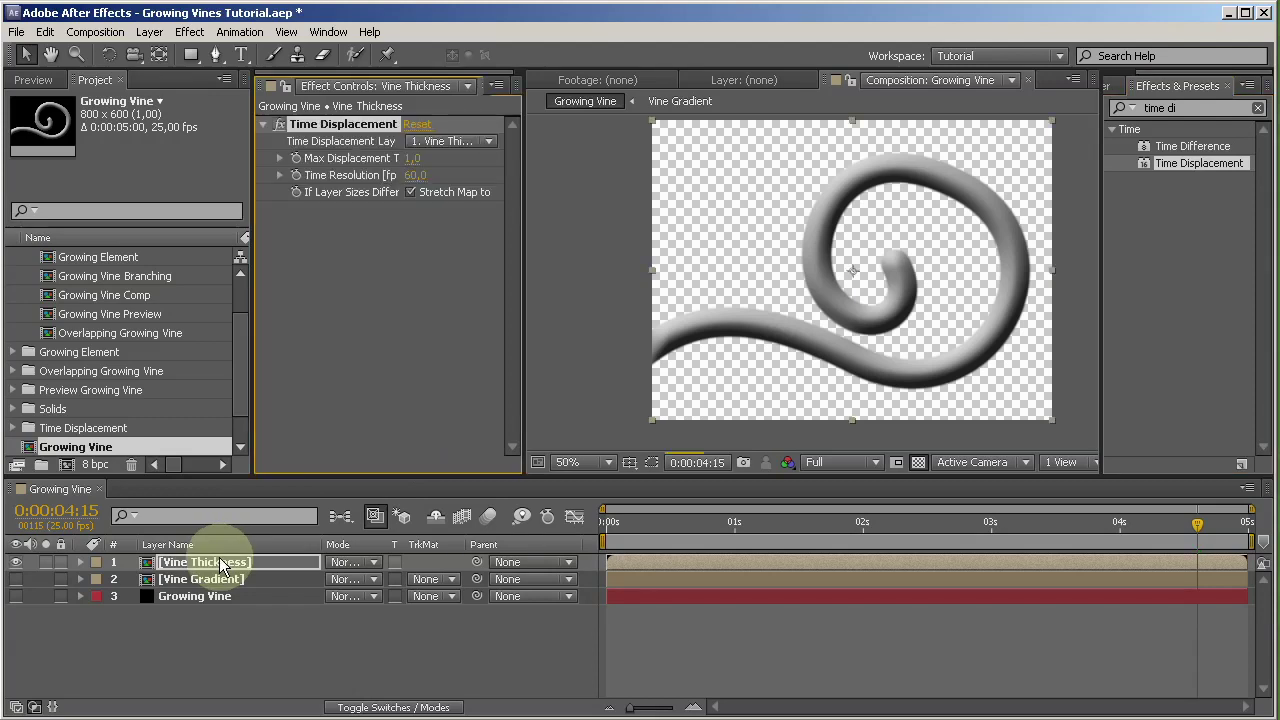
# Set Vine Thickness's Time Displacement Layer to Vine Gradient and its Max Displacement Time to 4.0.
pyautogui.click(430, 142)
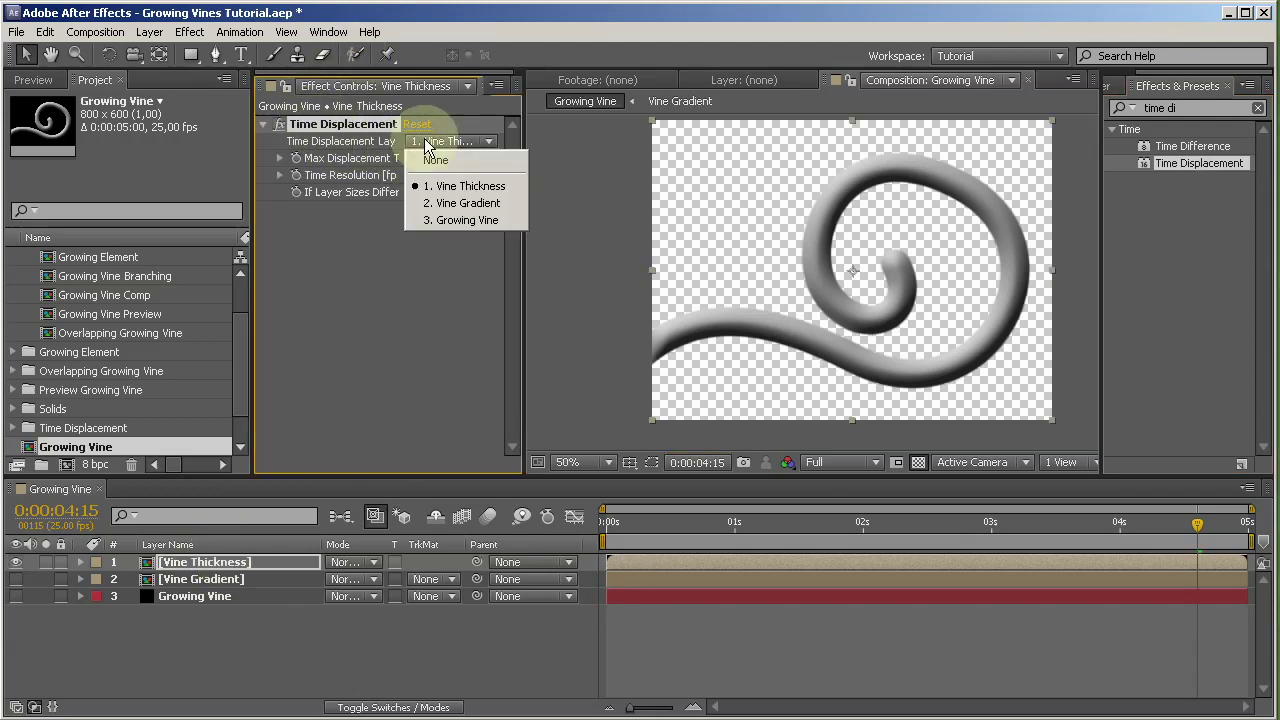
pyautogui.click(463, 208)
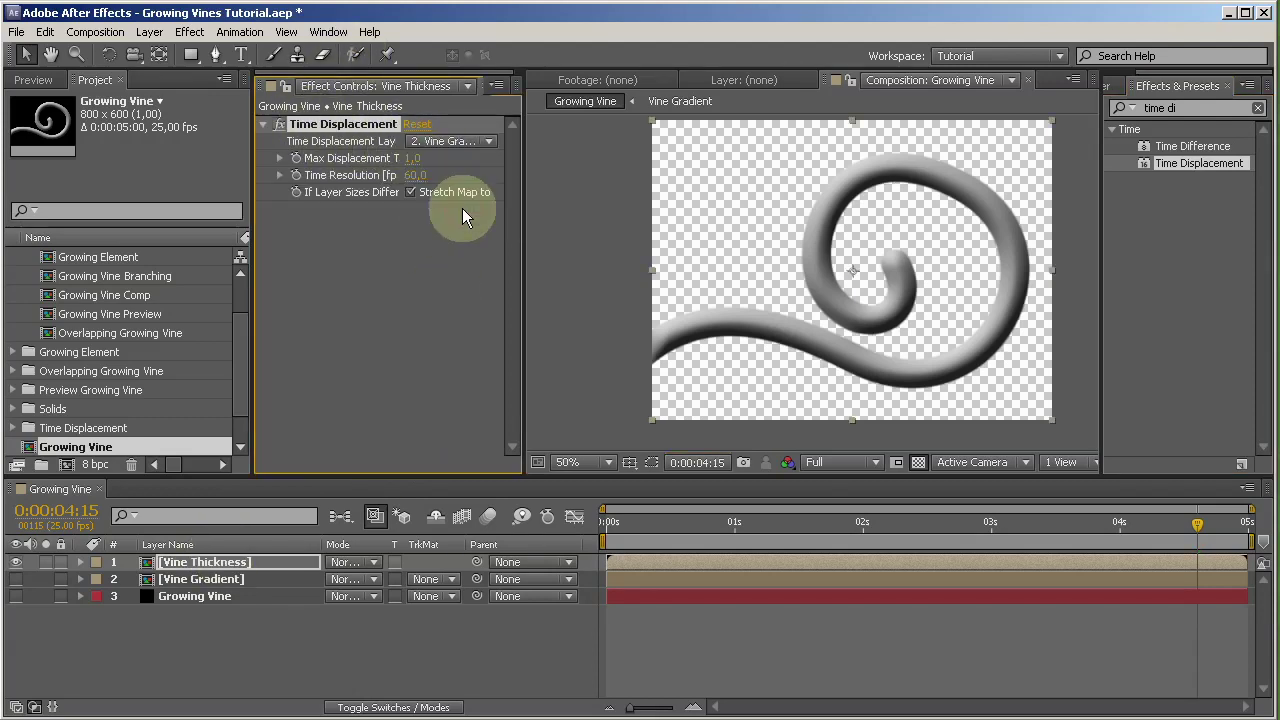
pyautogui.click(407, 160)
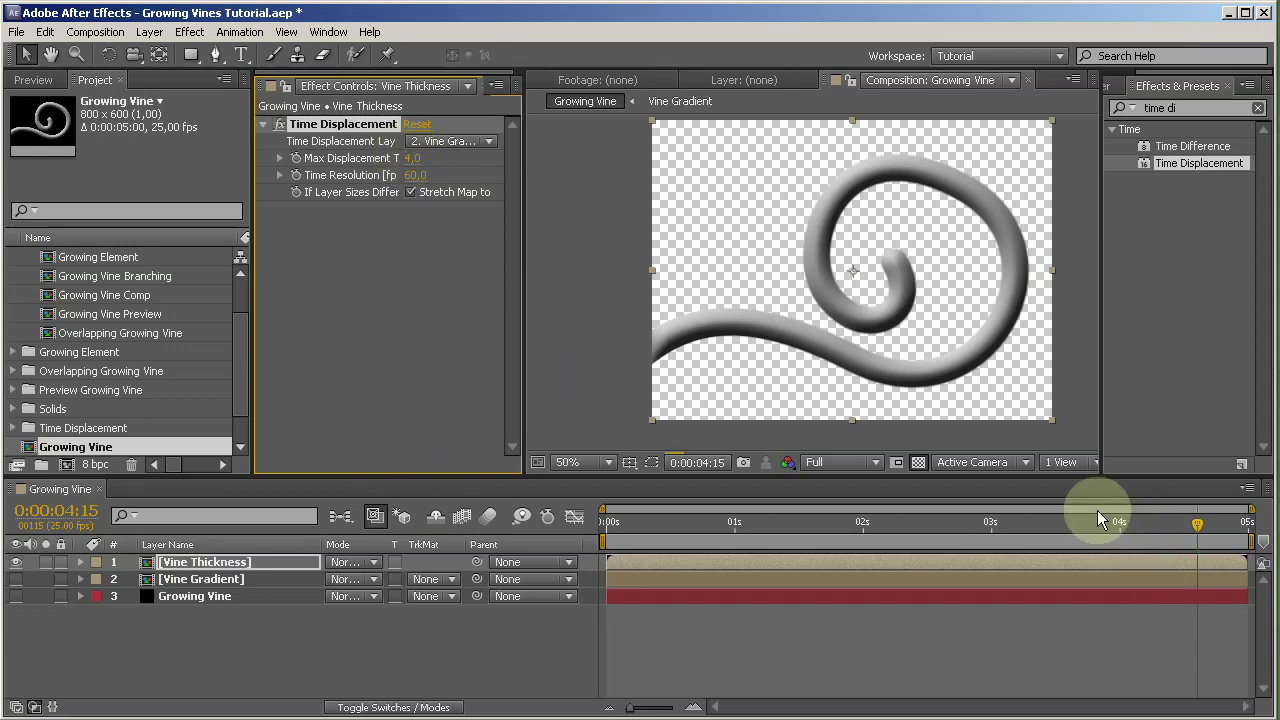
# Preview the time-displaced Vine Thickness animation across the timeline to check how the vine thickens.
pyautogui.press('Home')
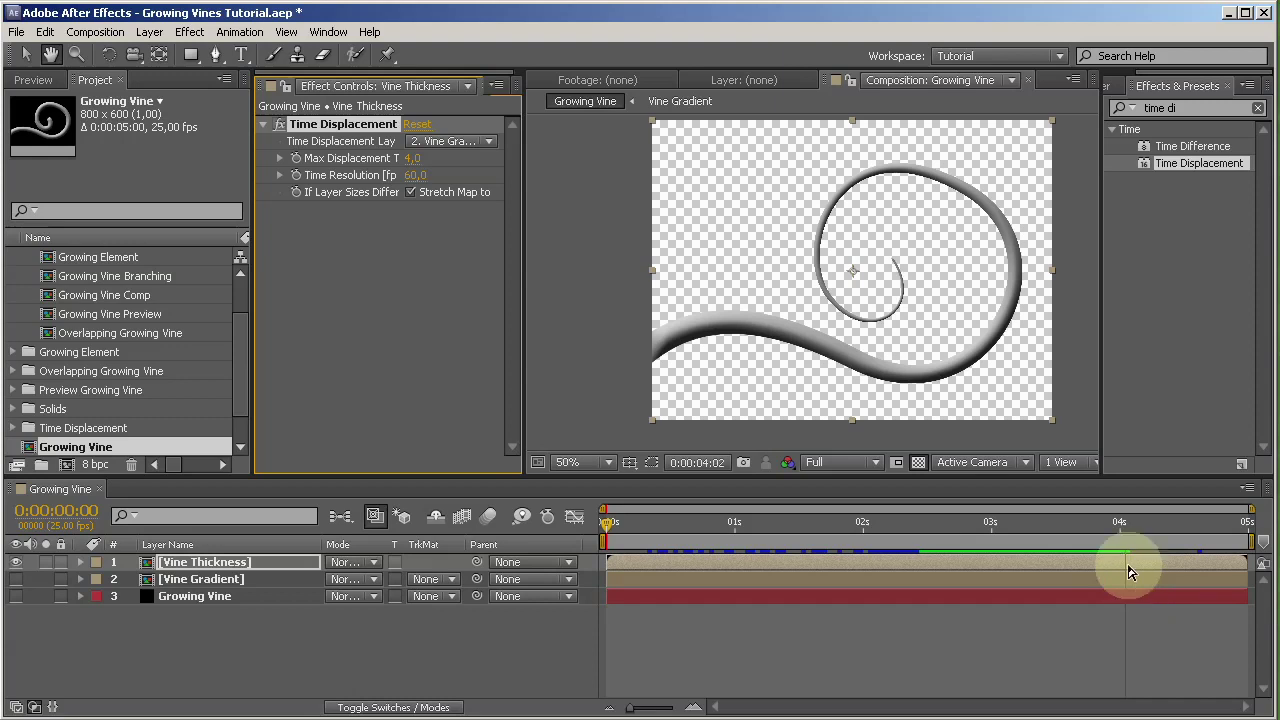
pyautogui.click(1113, 528)
pyautogui.moveTo(1112, 529); pyautogui.dragTo(698, 545)
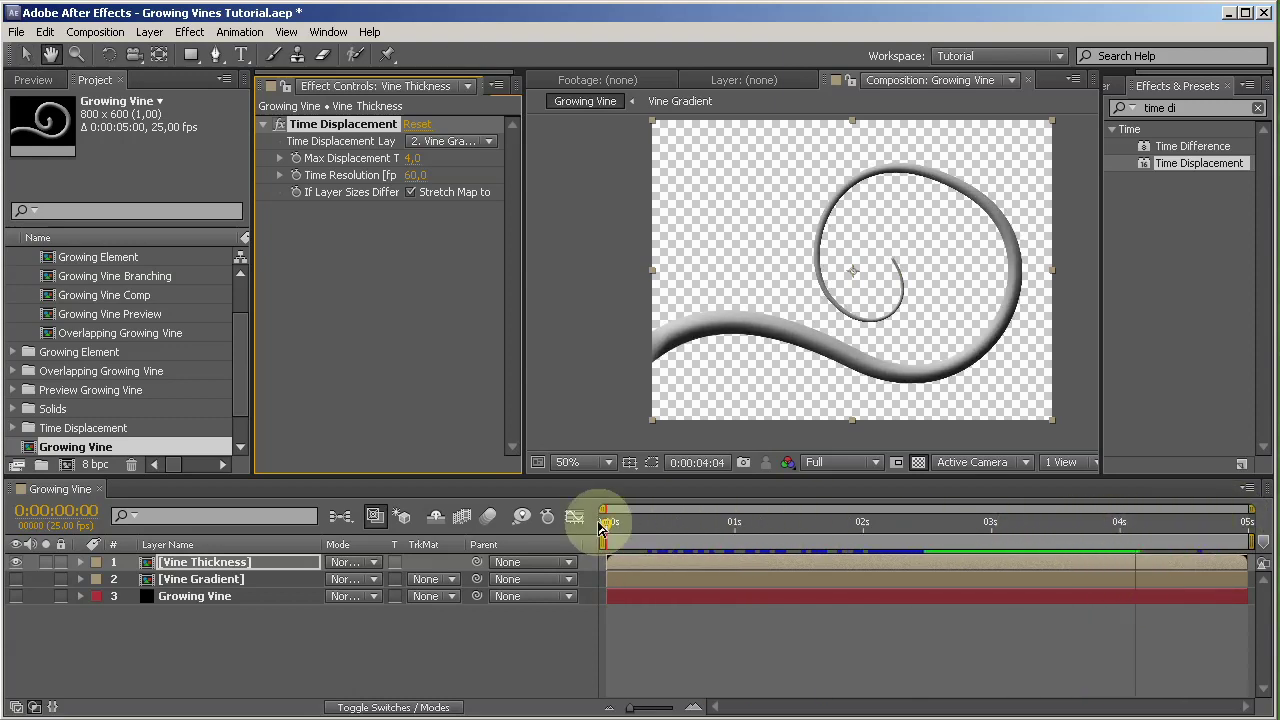
pyautogui.moveTo(987, 540); pyautogui.dragTo(634, 540)
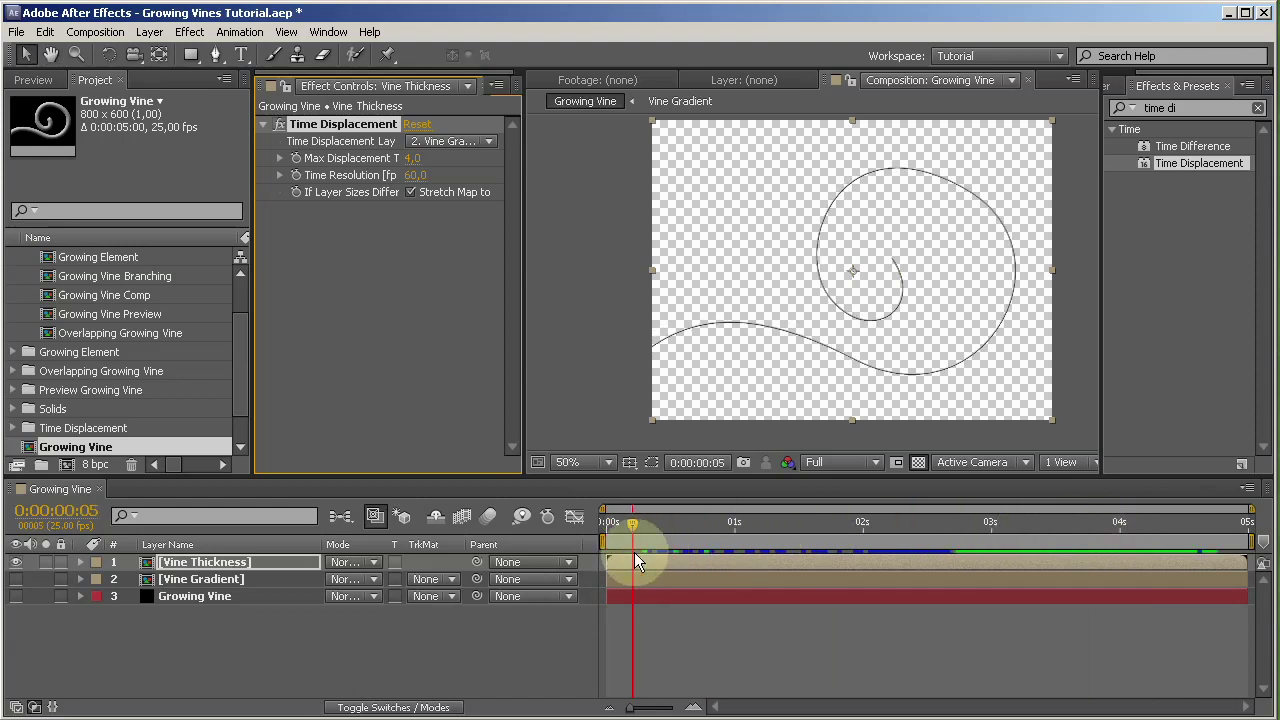
# Examine the gradient's growth inside the Vine Gradient composition and compare it with the thickening in the Growing Vine composition.
pyautogui.doubleClick(203, 580)
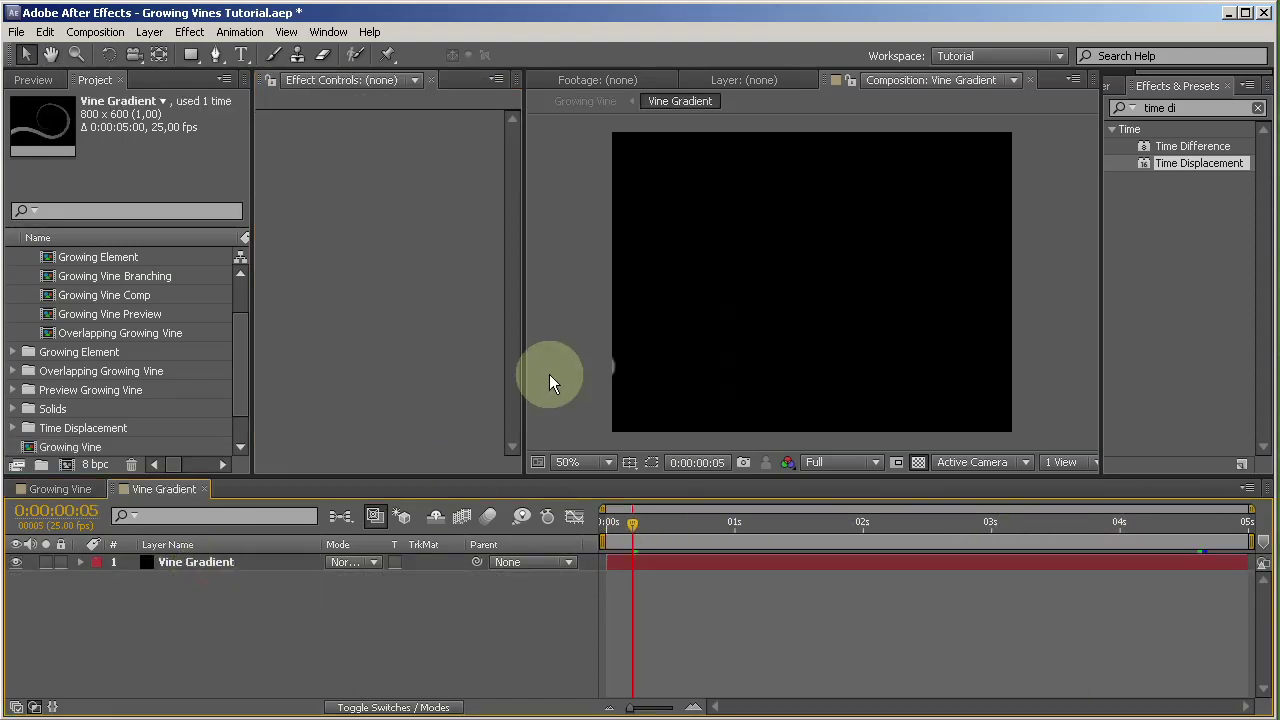
pyautogui.moveTo(640, 522); pyautogui.dragTo(1216, 520)
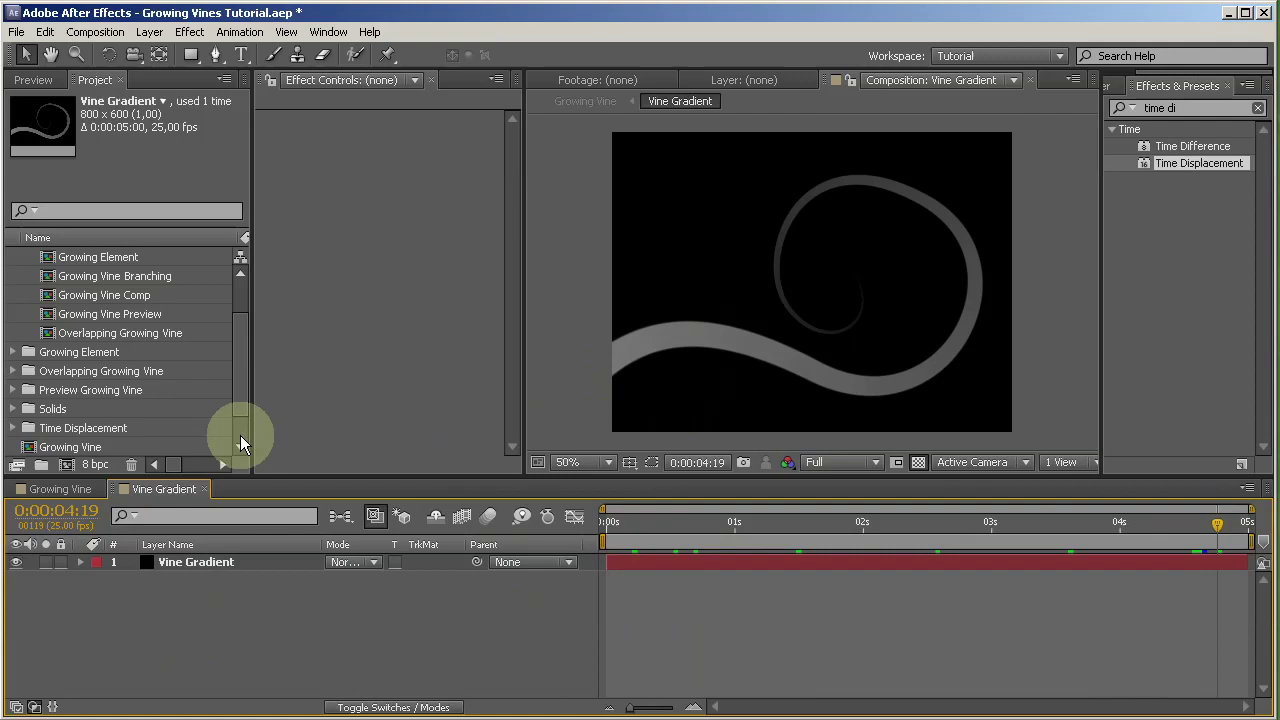
pyautogui.click(39, 489)
pyautogui.moveTo(603, 516); pyautogui.dragTo(1069, 536)
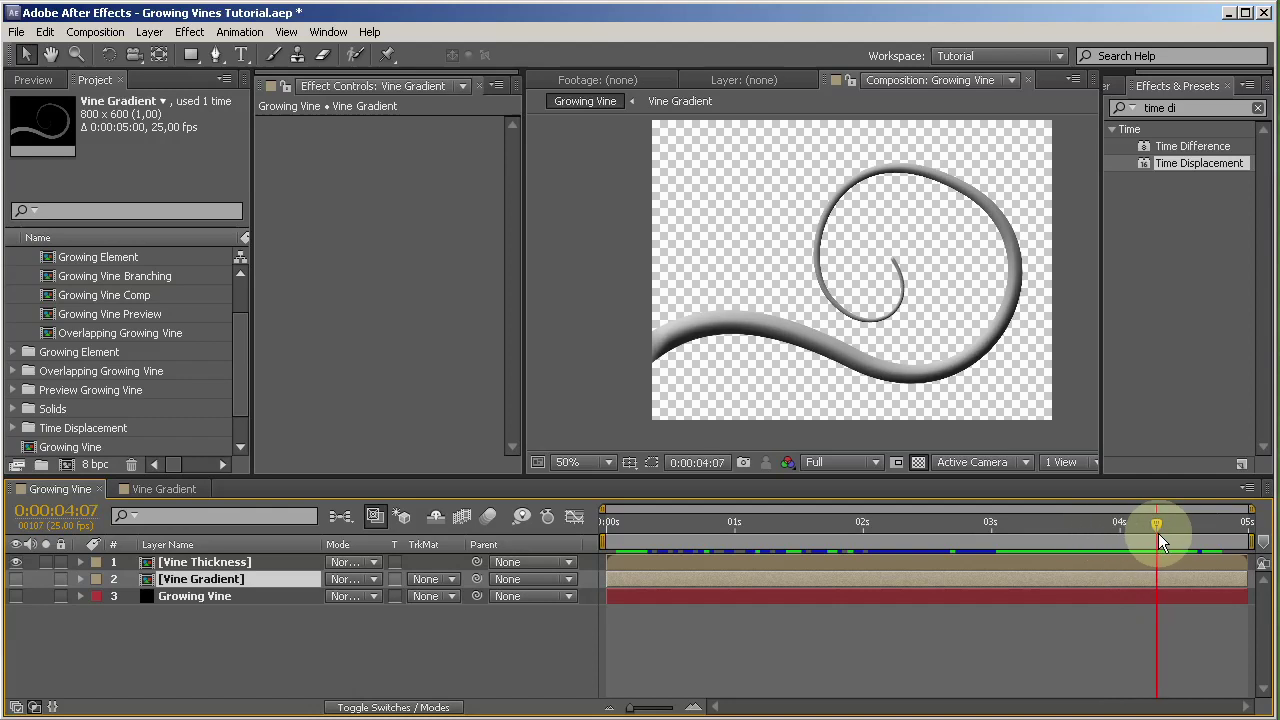
# Move the Vine Gradient layer below the Growing Vine layer and make Growing Vine visible.
pyautogui.moveTo(1203, 540); pyautogui.dragTo(223, 612)
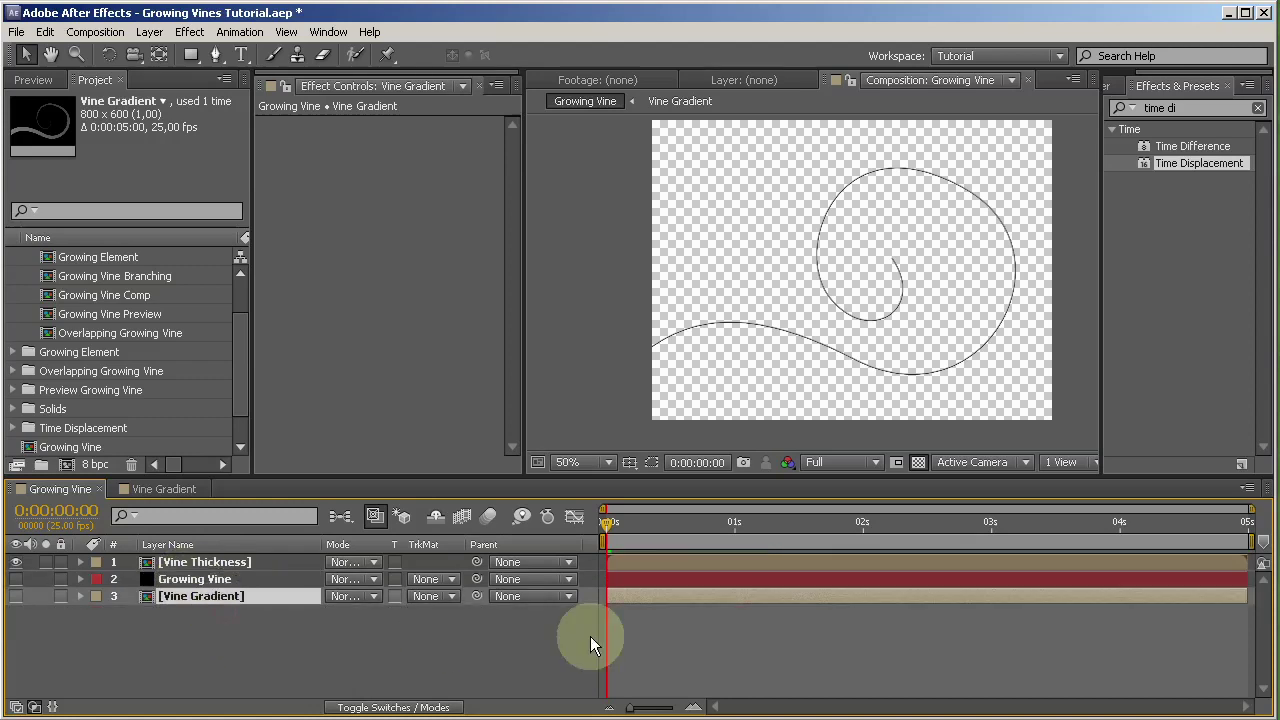
pyautogui.click(15, 595)
# Set the Write-on Paint Style of the Growing Vine layer to On Transparent.
pyautogui.click(181, 581)
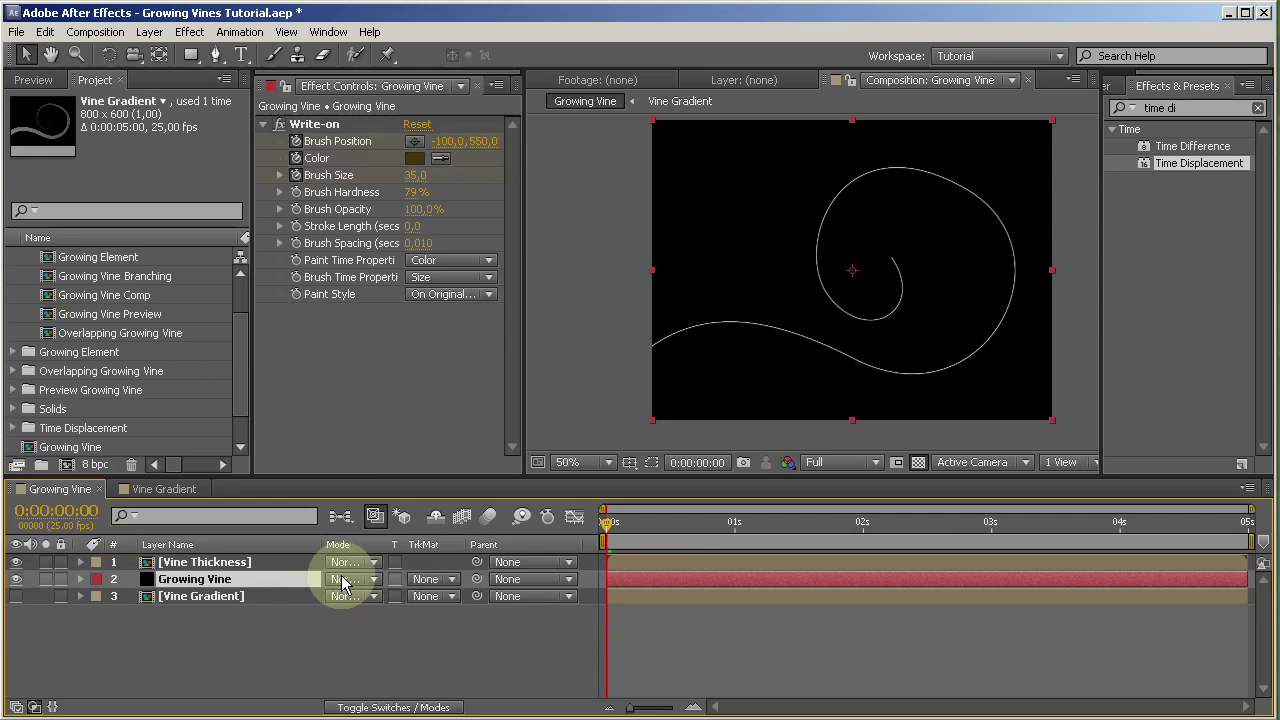
pyautogui.click(444, 294)
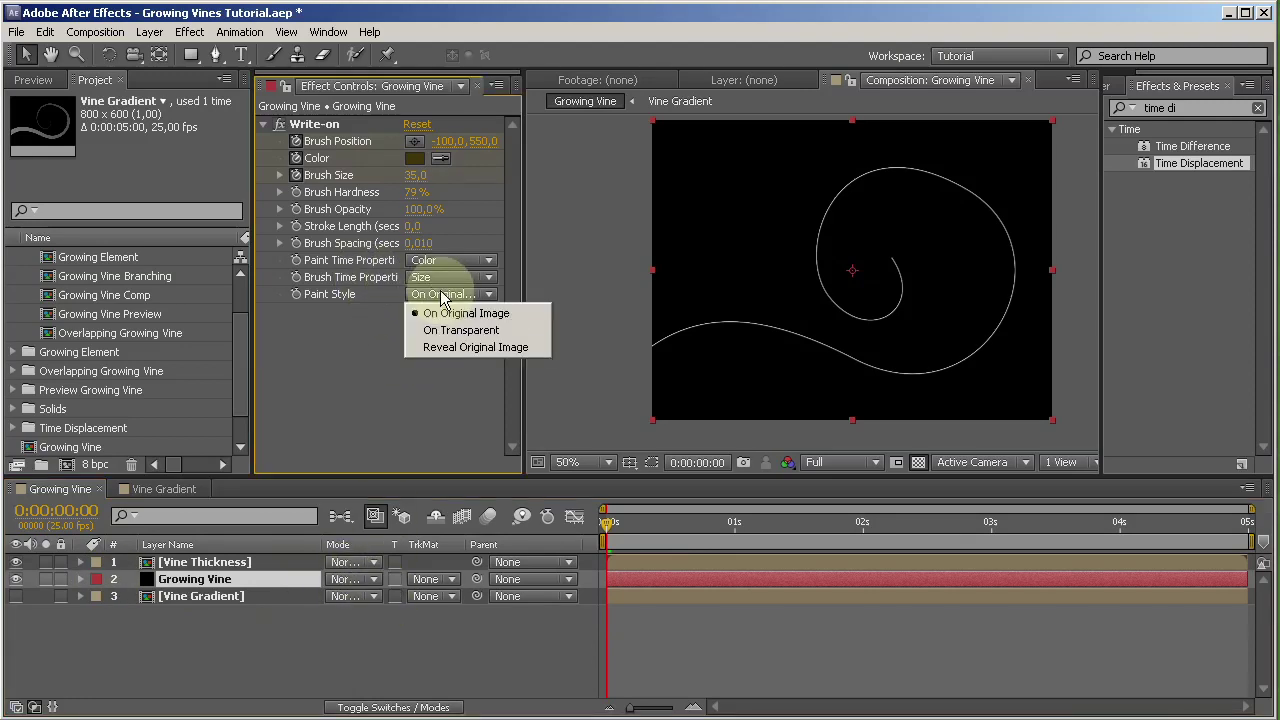
pyautogui.click(460, 330)
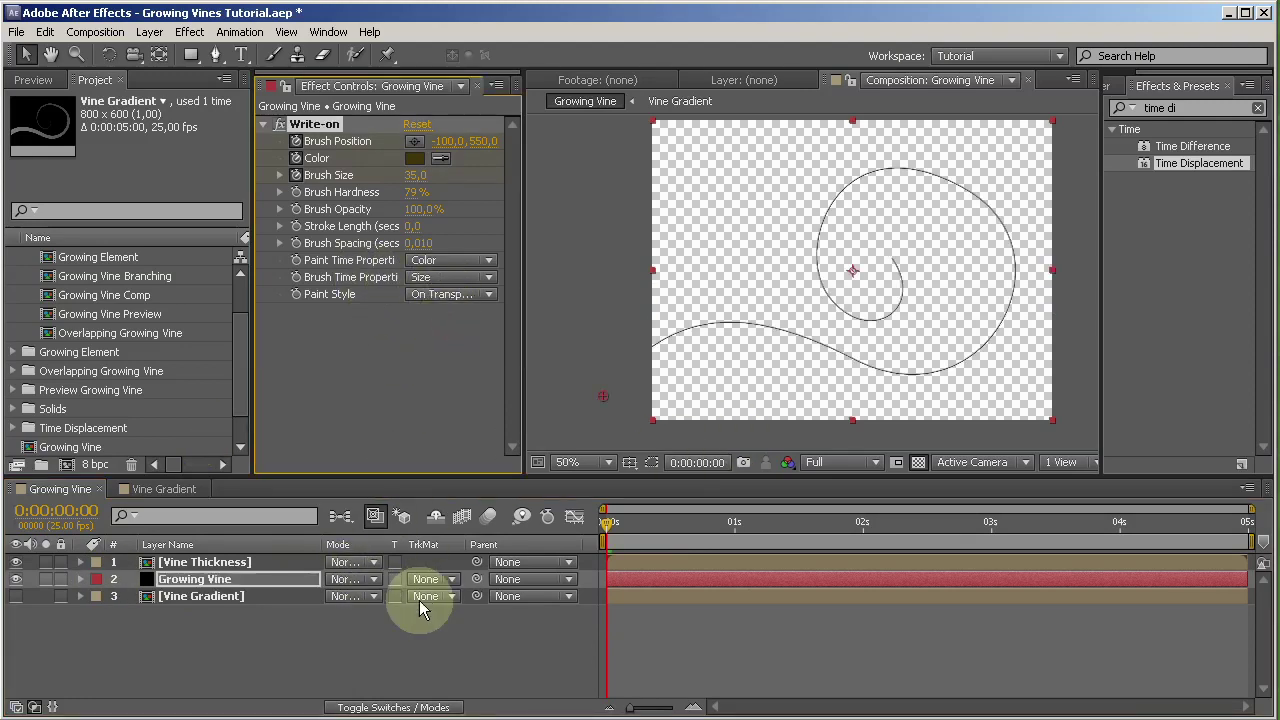
# Set the Vine Thickness layer's blending mode to Overlay and enable Preserve Underlying Transparency for it.
pyautogui.click(235, 562)
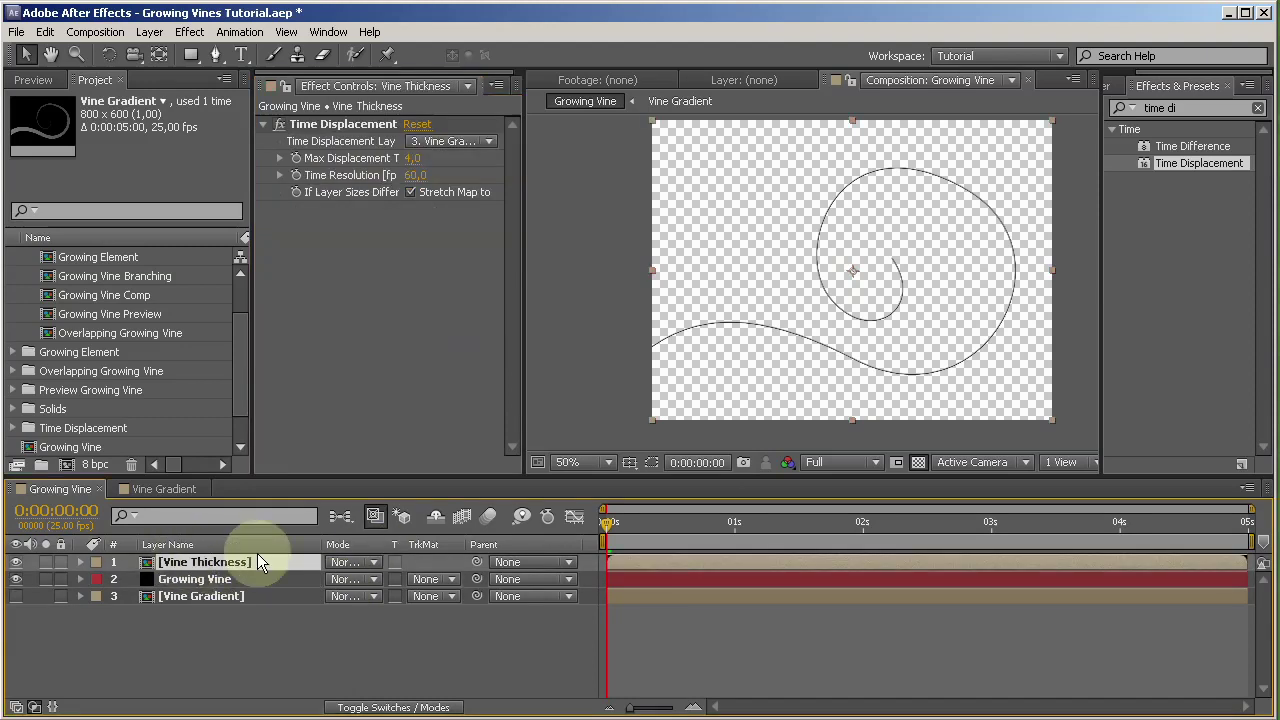
pyautogui.click(358, 562)
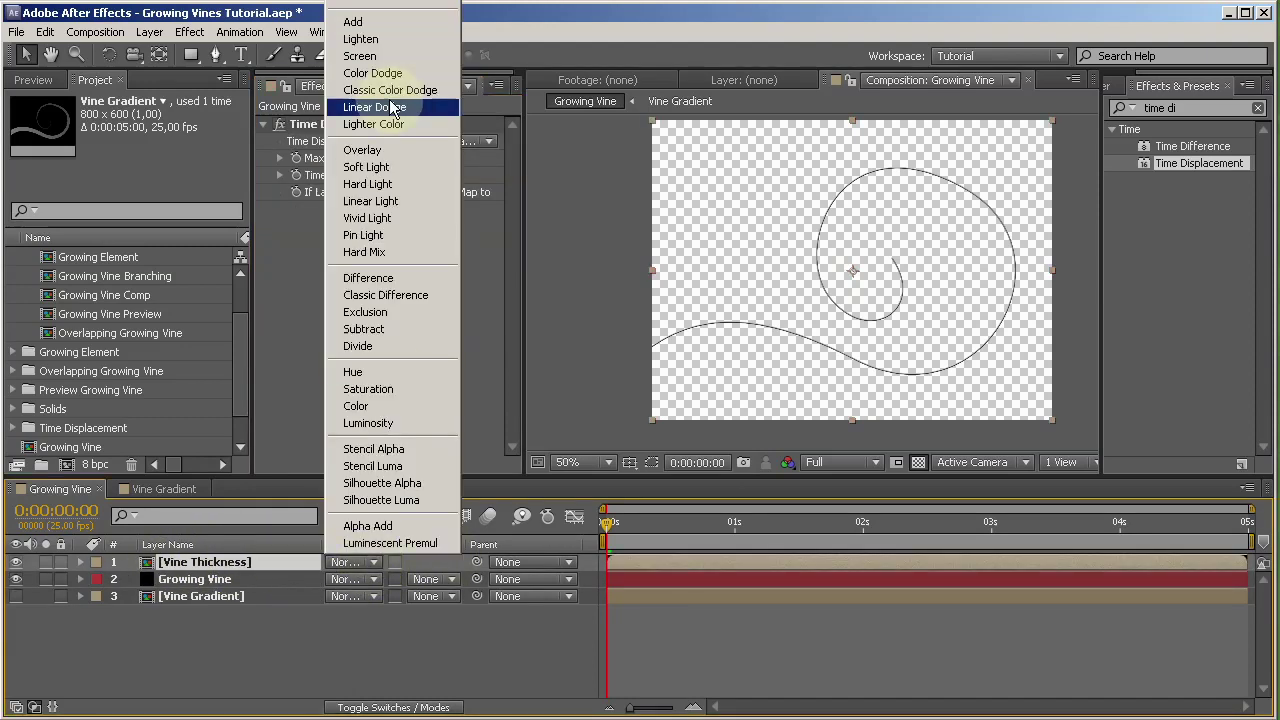
pyautogui.click(362, 150)
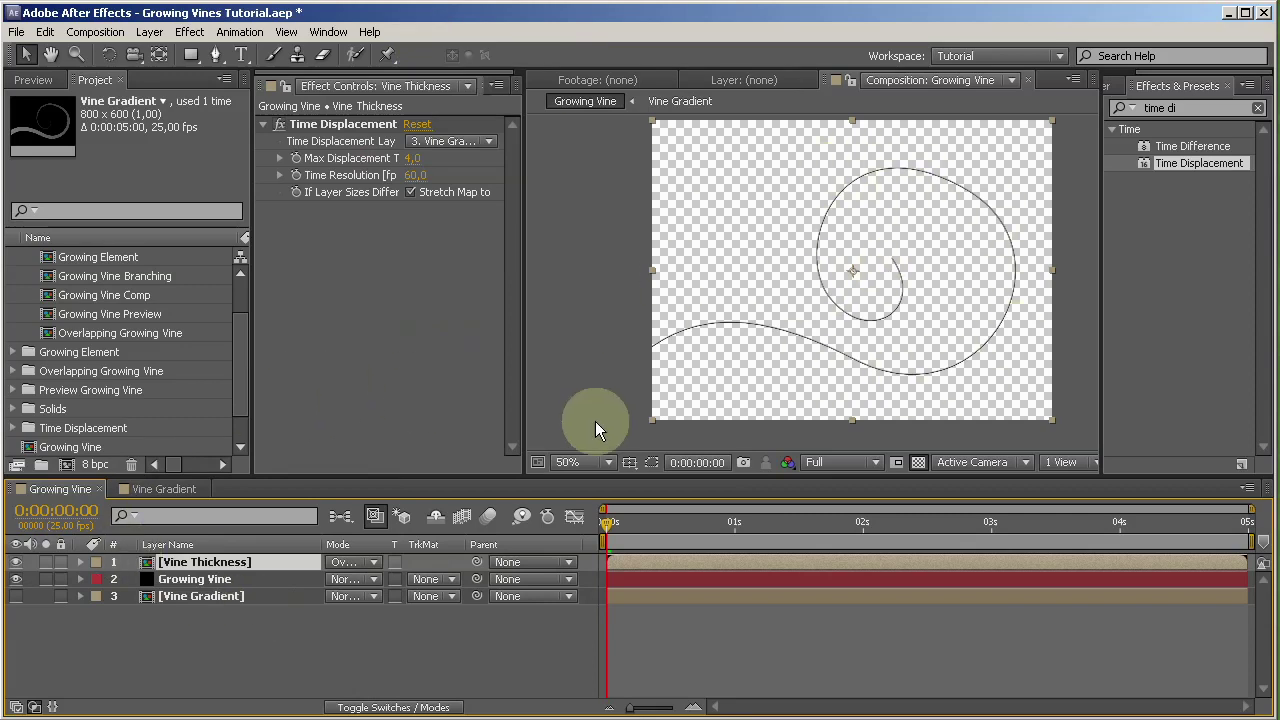
pyautogui.click(395, 562)
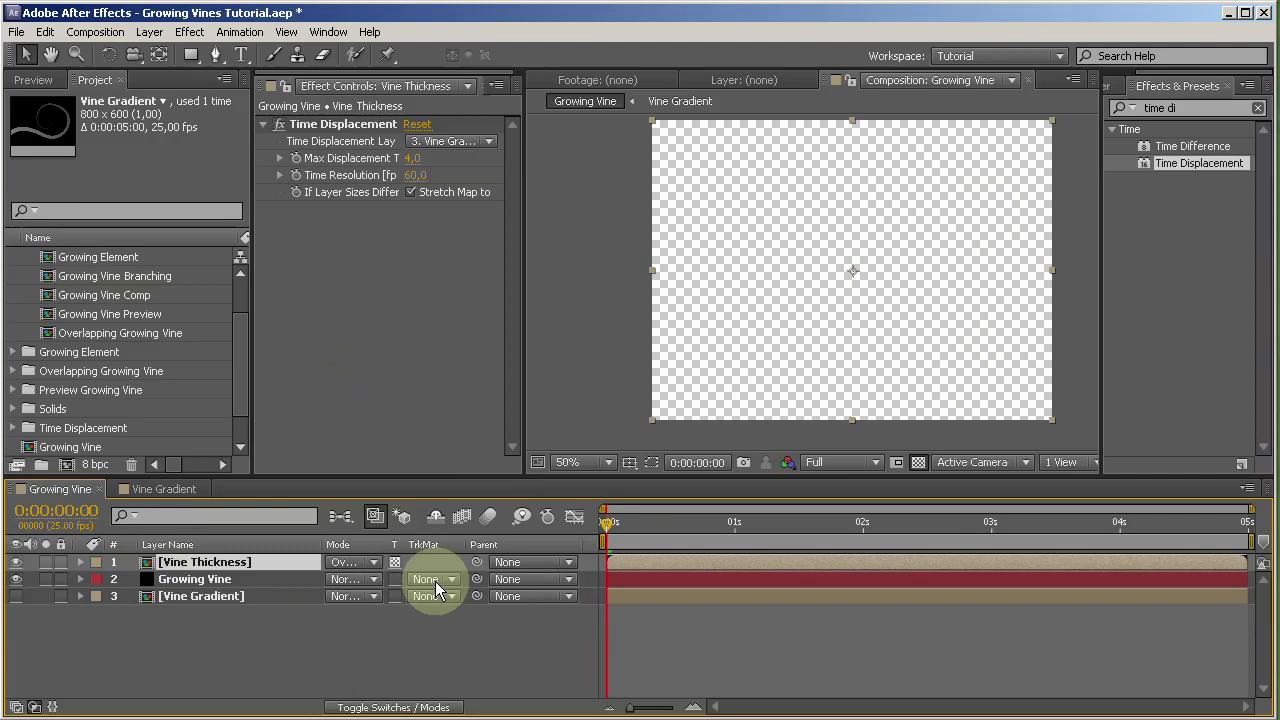
# Give the Growing Vine layer an alpha track matte from Vine Thickness and preview the resulting animation.
pyautogui.click(222, 579)
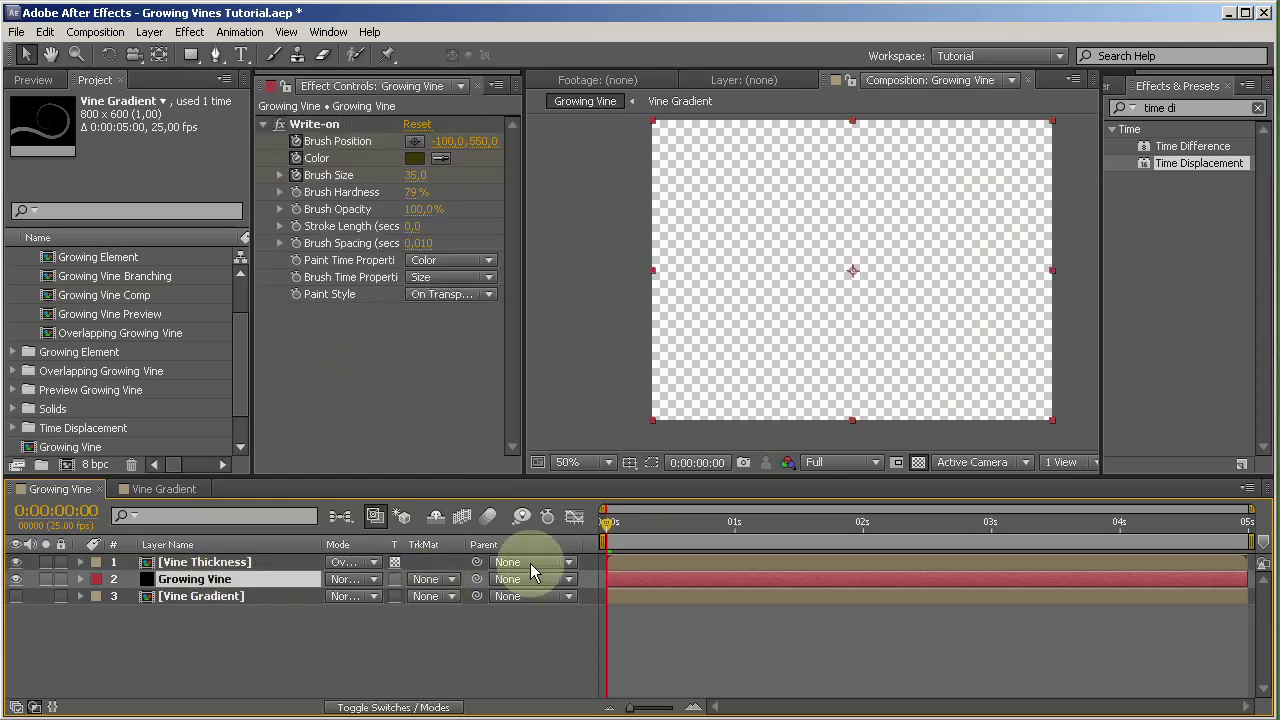
pyautogui.click(443, 580)
pyautogui.click(490, 634)
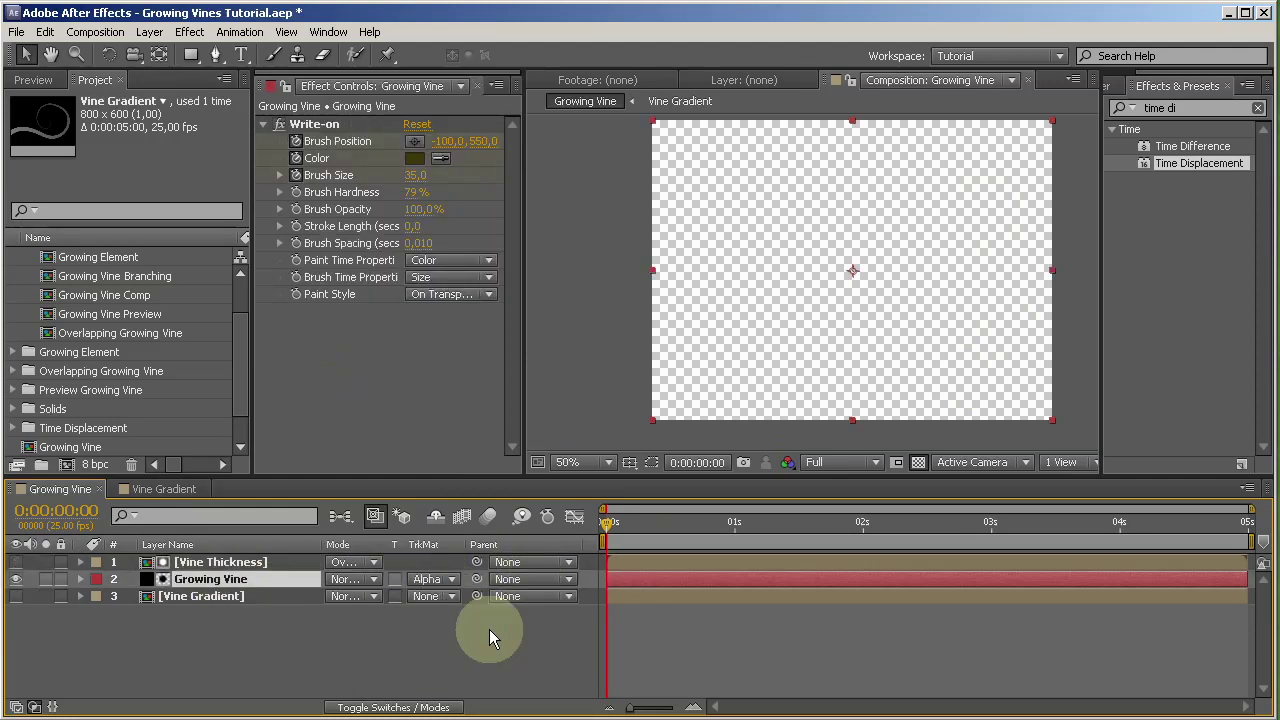
pyautogui.press('KP_0')
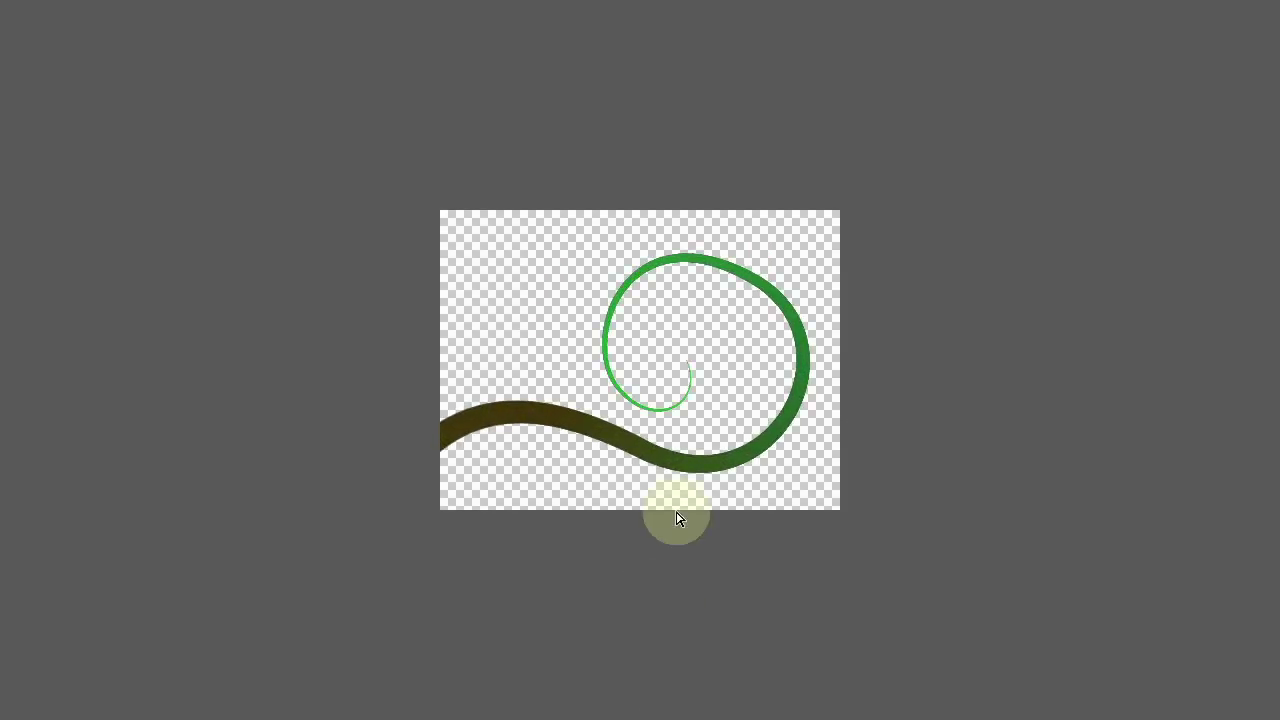
pyautogui.press('space')
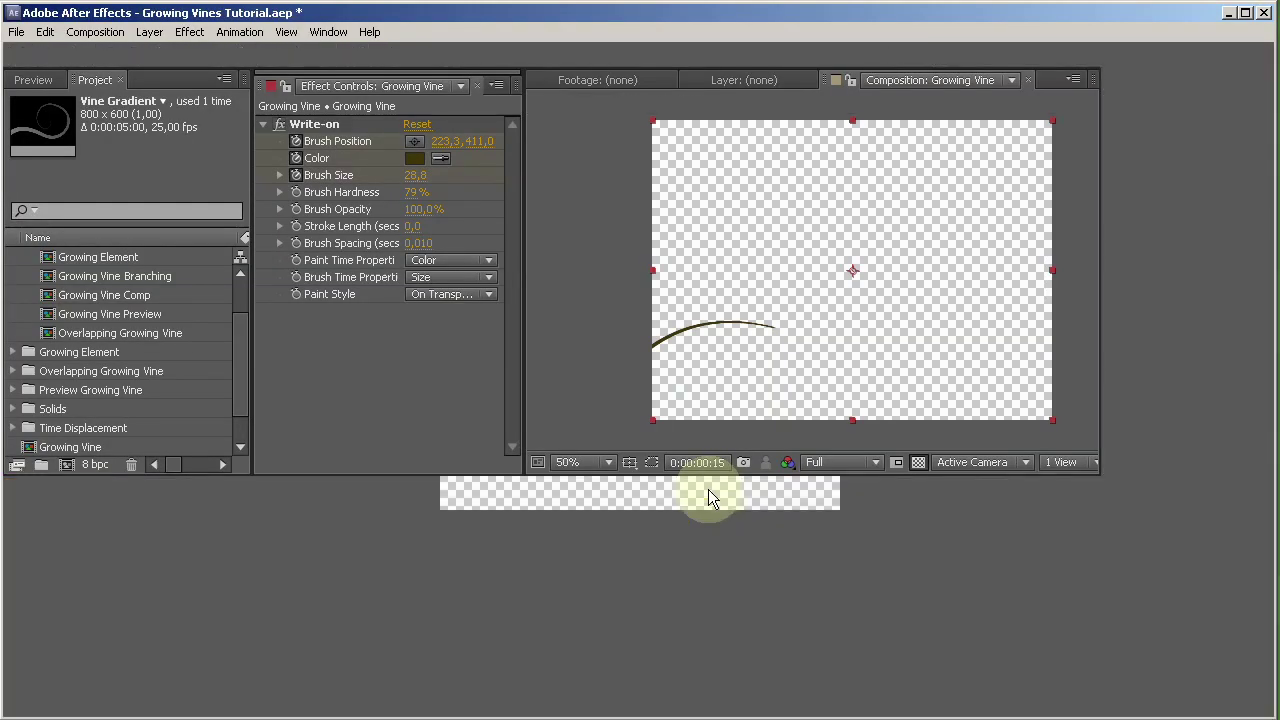
# Play back the combined growing vine animation to check how it thickens over time.
pyautogui.click(15, 563)
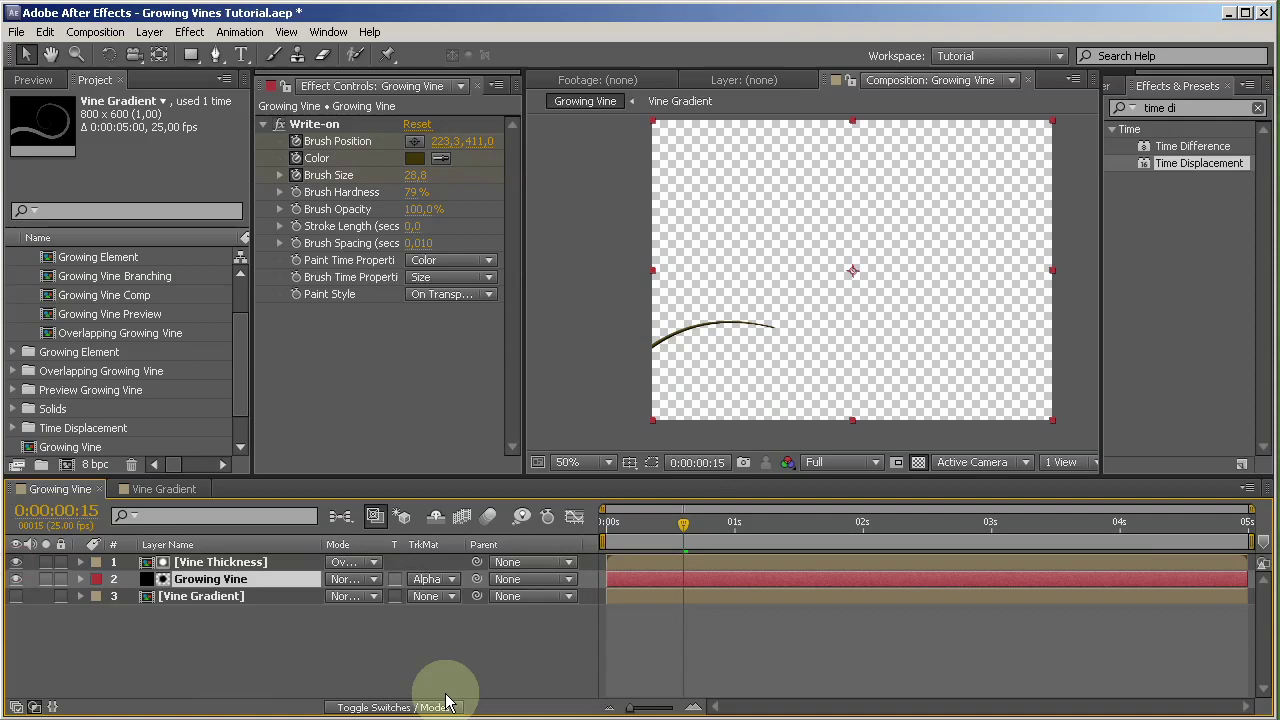
pyautogui.press('space')
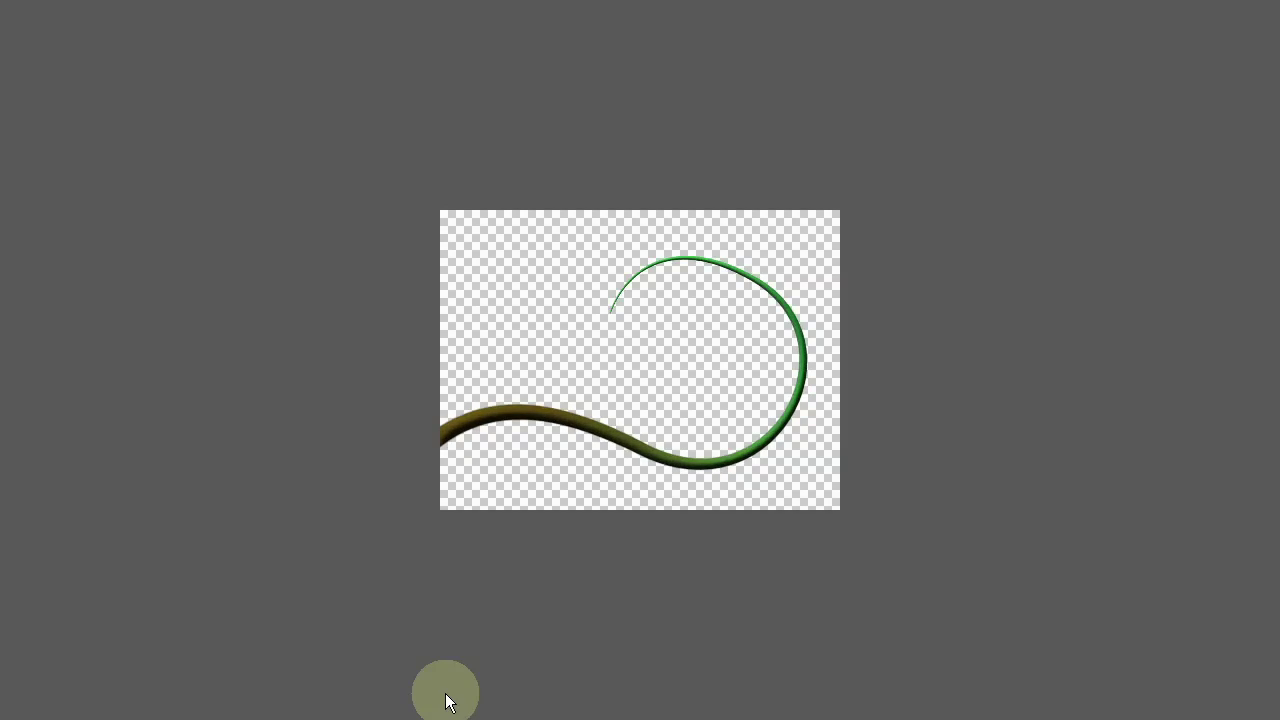
pyautogui.press('space')
# Add a new adjustment layer above Vine Thickness in the Growing Vine composition.
pyautogui.click(251, 656)
pyautogui.moveTo(1182, 108); pyautogui.dragTo(1037, 98)
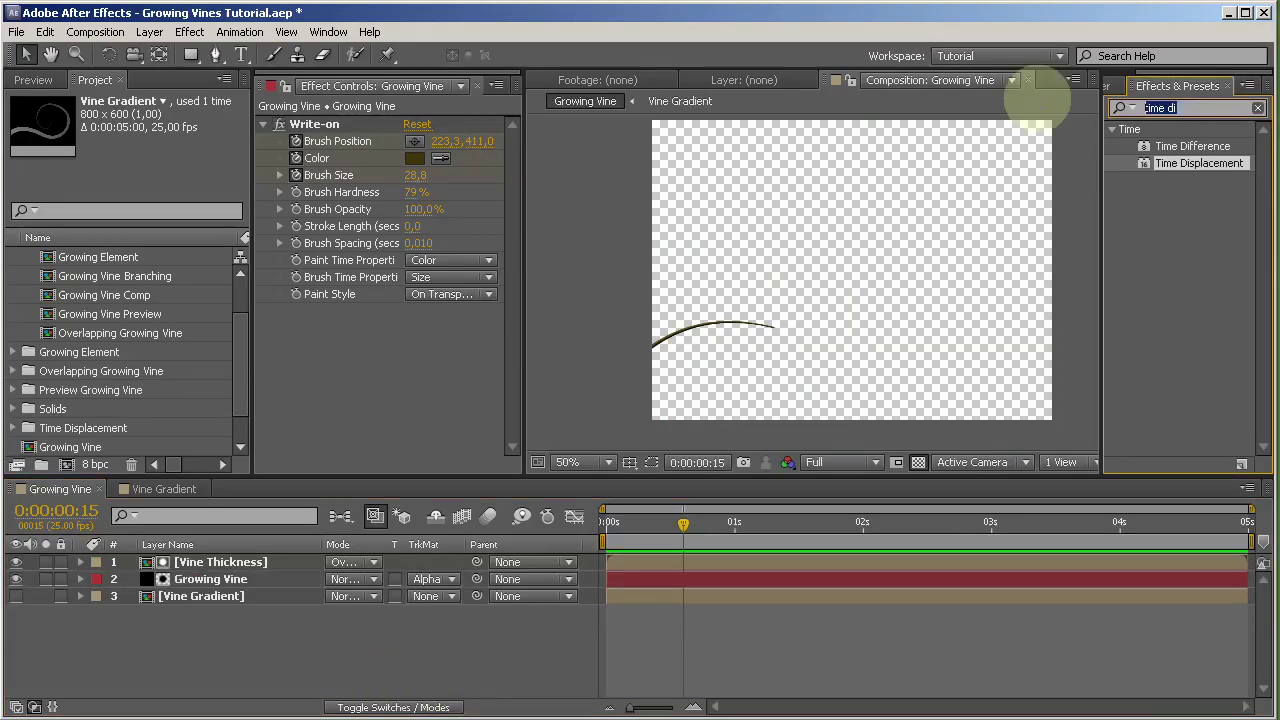
pyautogui.rightClick(255, 645)
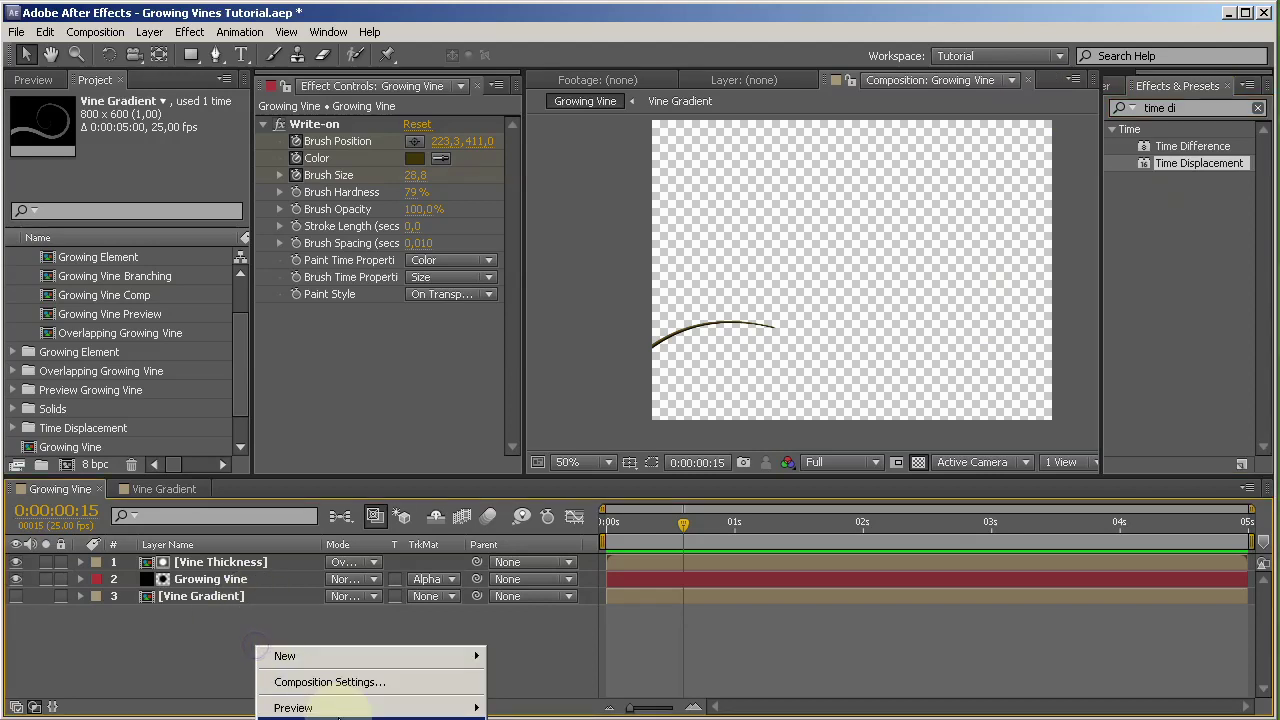
pyautogui.click(530, 716)
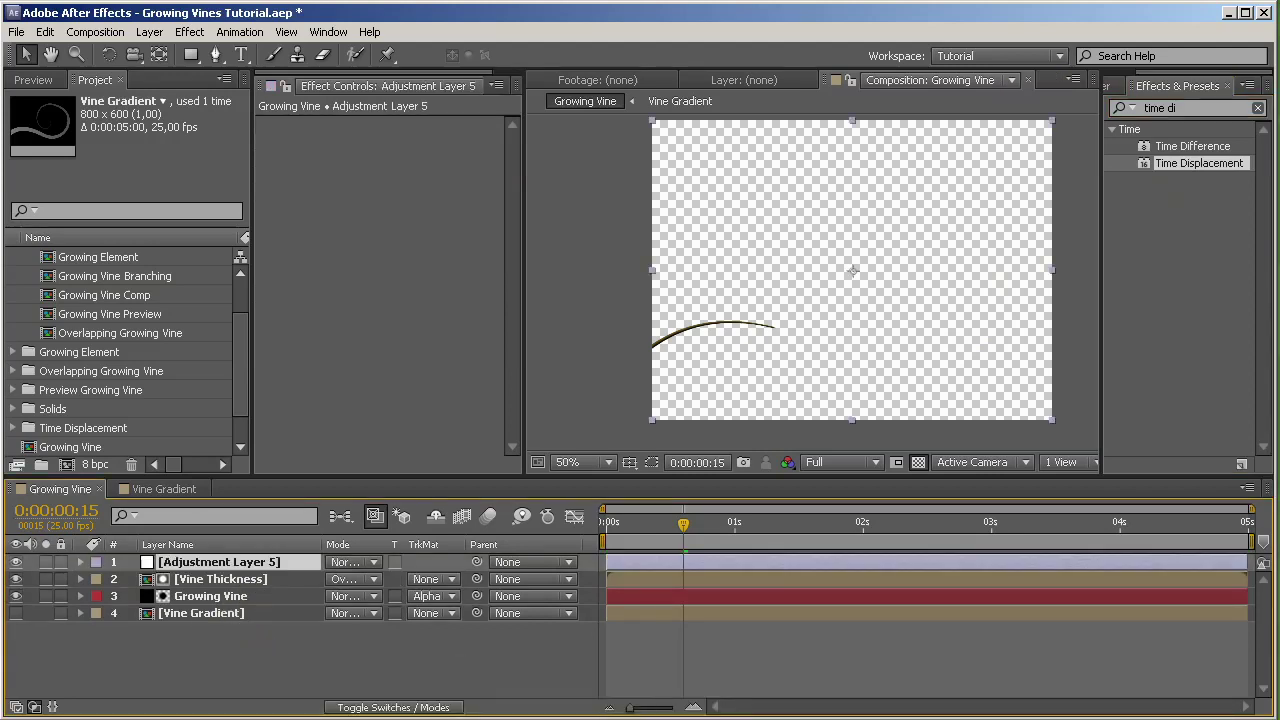
# Search the effects for "turbulent" and apply Turbulent Displace to the new adjustment layer.
pyautogui.click(1195, 108)
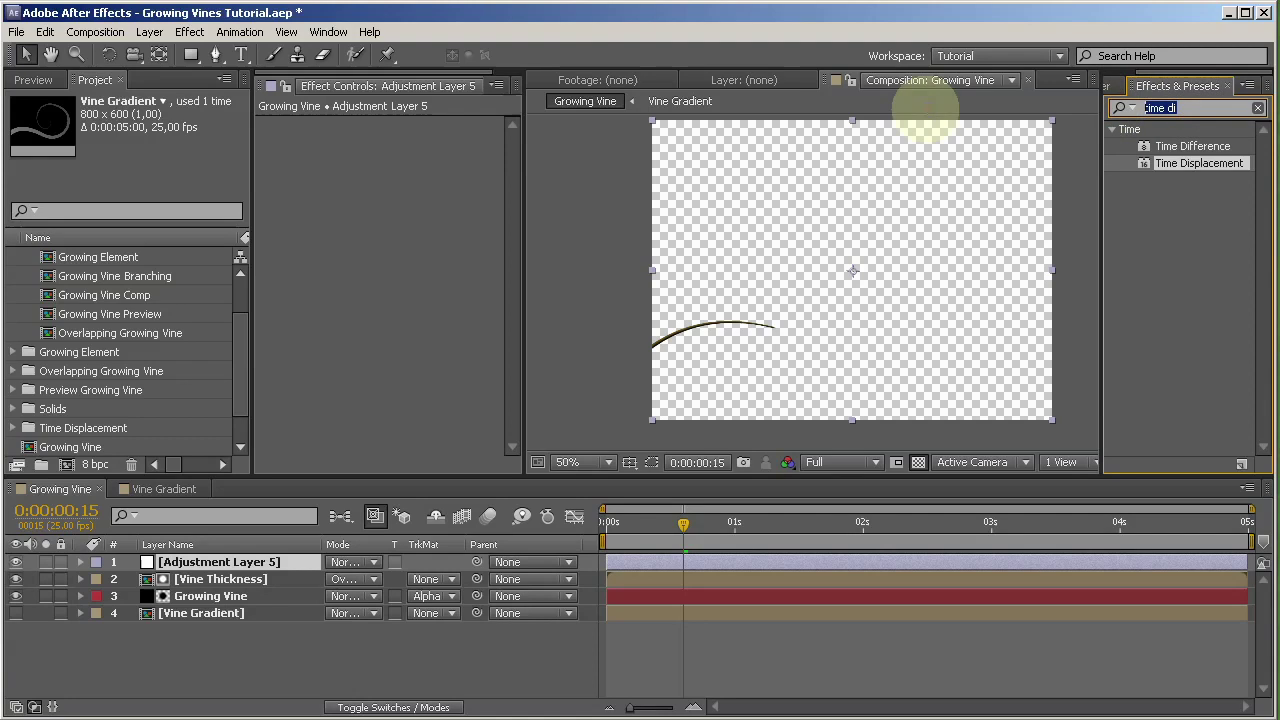
pyautogui.write('turbulent')
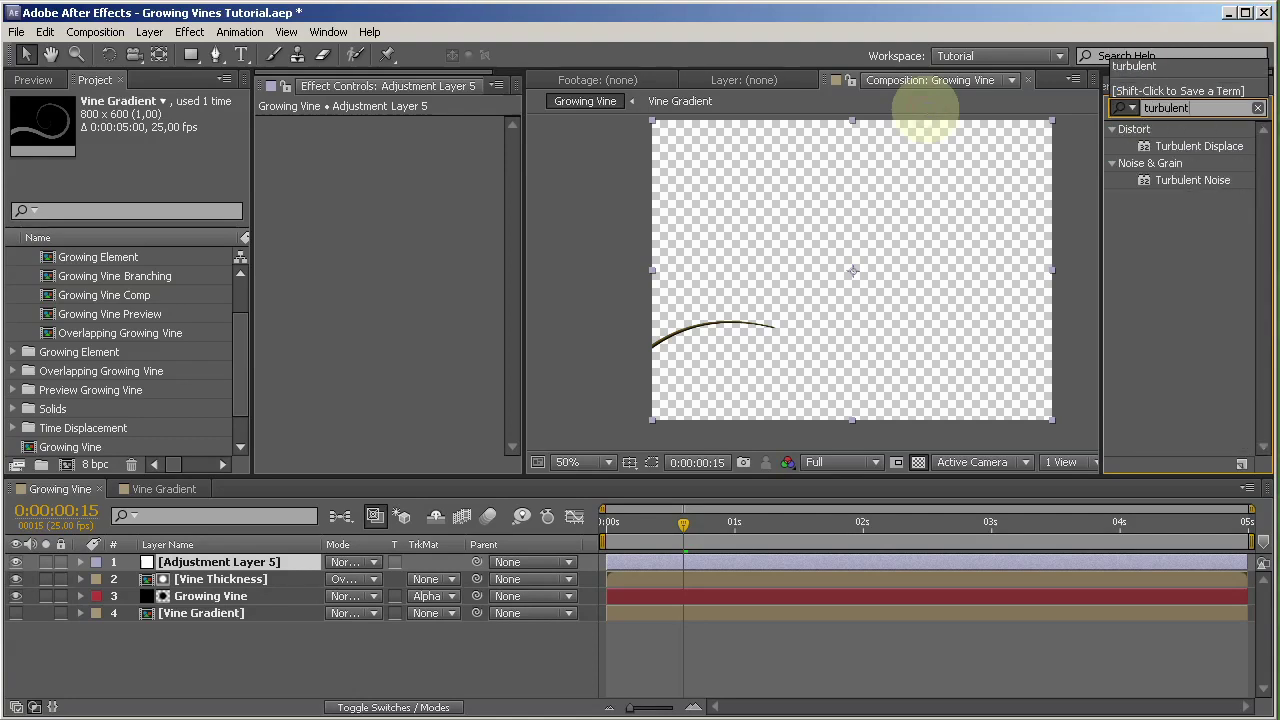
pyautogui.press('Return')
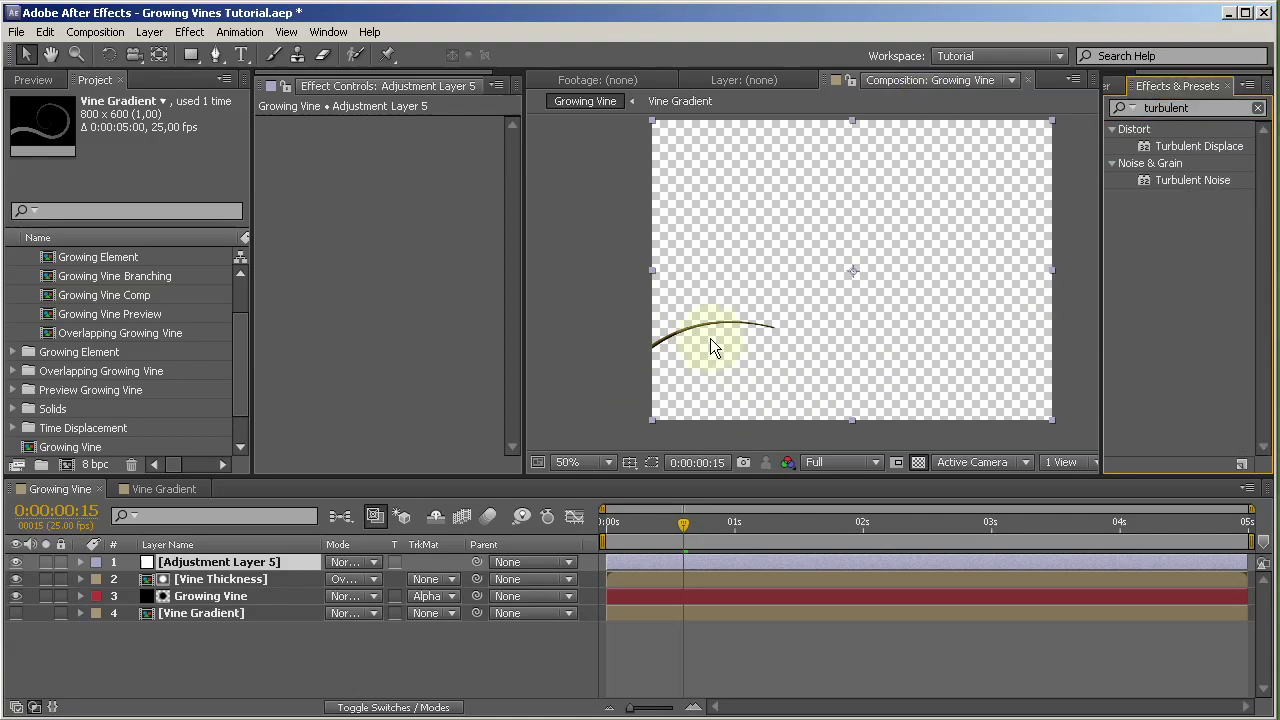
pyautogui.click(1182, 148)
pyautogui.moveTo(1181, 158); pyautogui.dragTo(367, 262)
# At the first frame, enable keyframing for Turbulent Displace's Amount, Offset (Turbulence) and Evolution, and reveal their keyframes.
pyautogui.moveTo(689, 538); pyautogui.dragTo(506, 530)
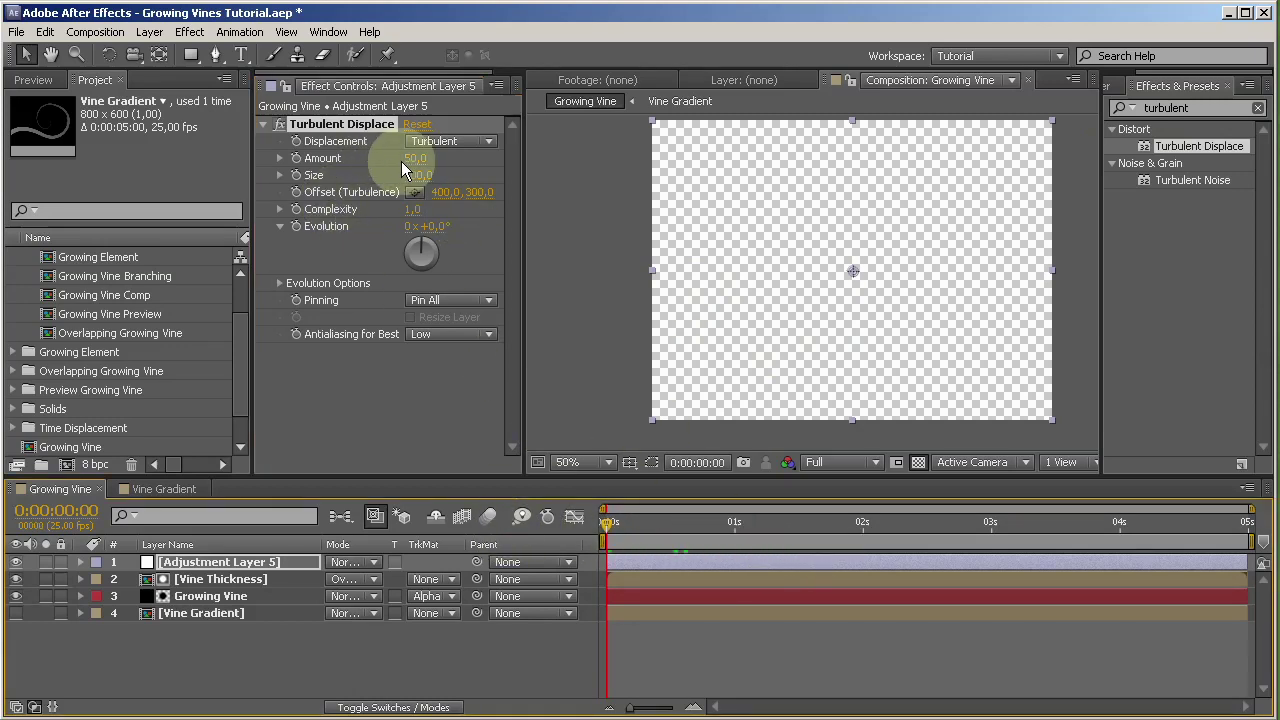
pyautogui.click(295, 159)
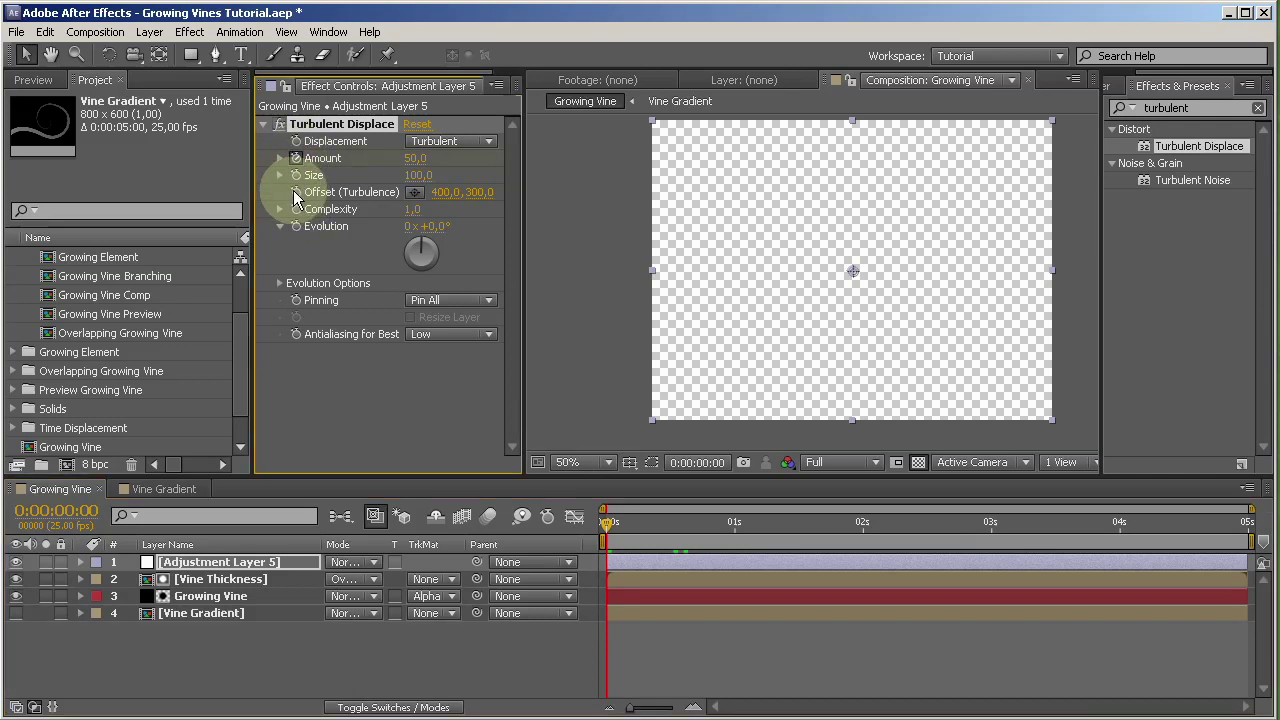
pyautogui.click(295, 192)
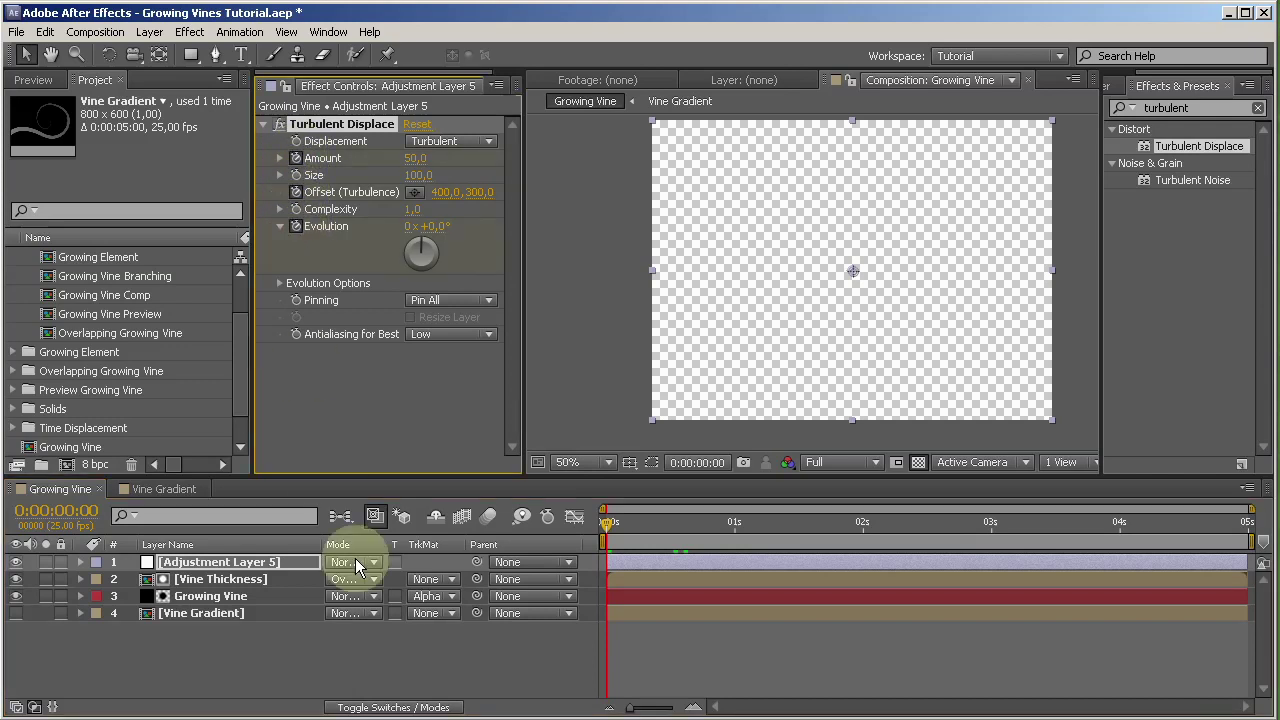
pyautogui.press('u')
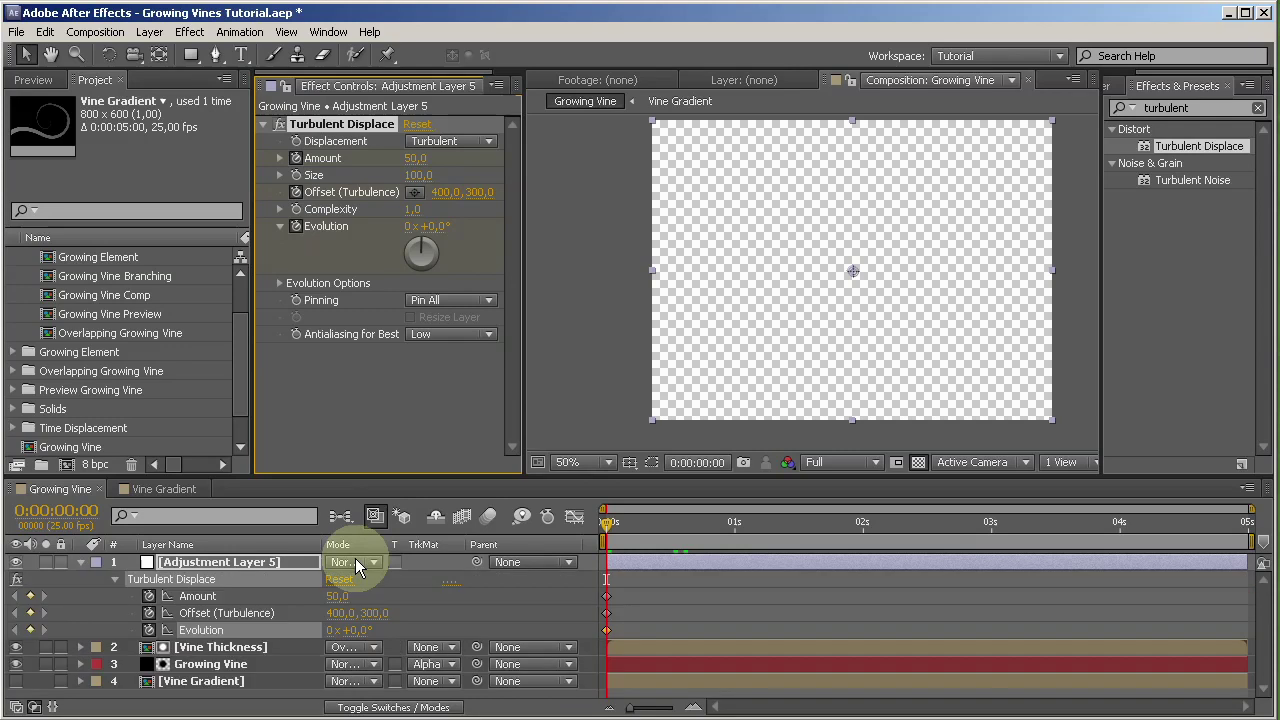
# At the first frame, set Amount to 15 and place Offset (Turbulence) at -34, 474, just outside the vine's base.
pyautogui.click(1113, 521)
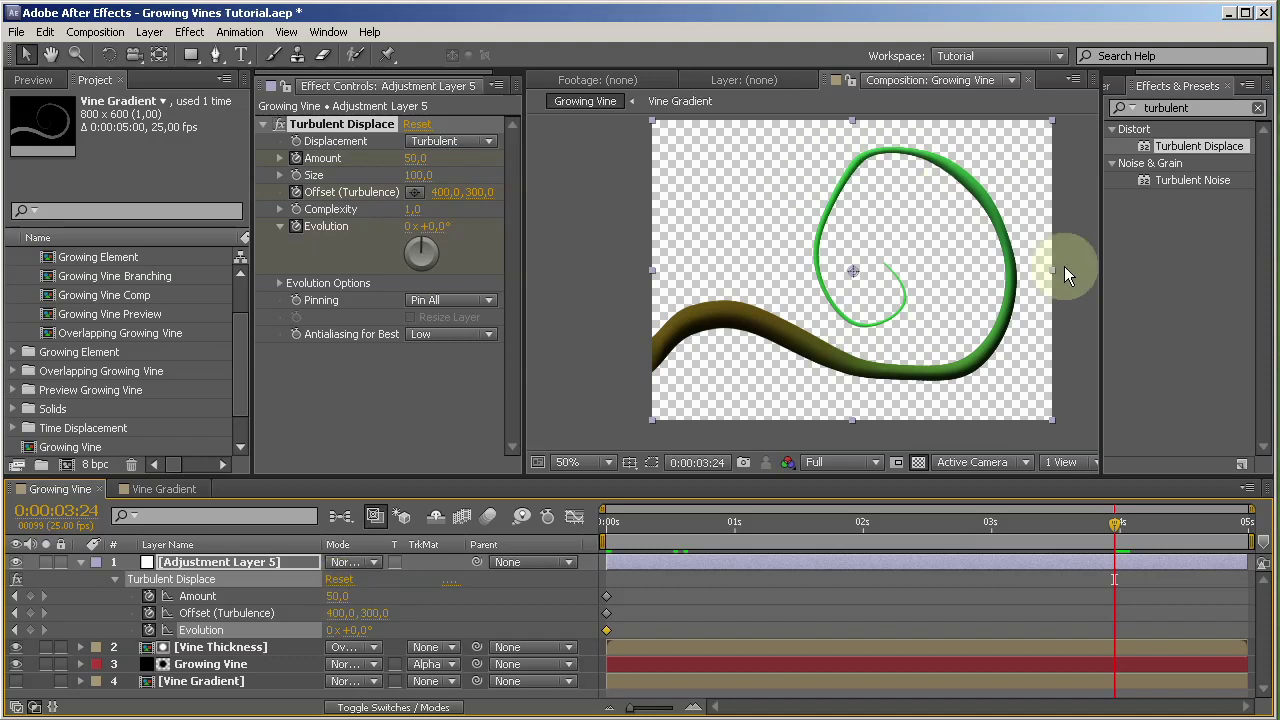
pyautogui.moveTo(1114, 523); pyautogui.dragTo(588, 537)
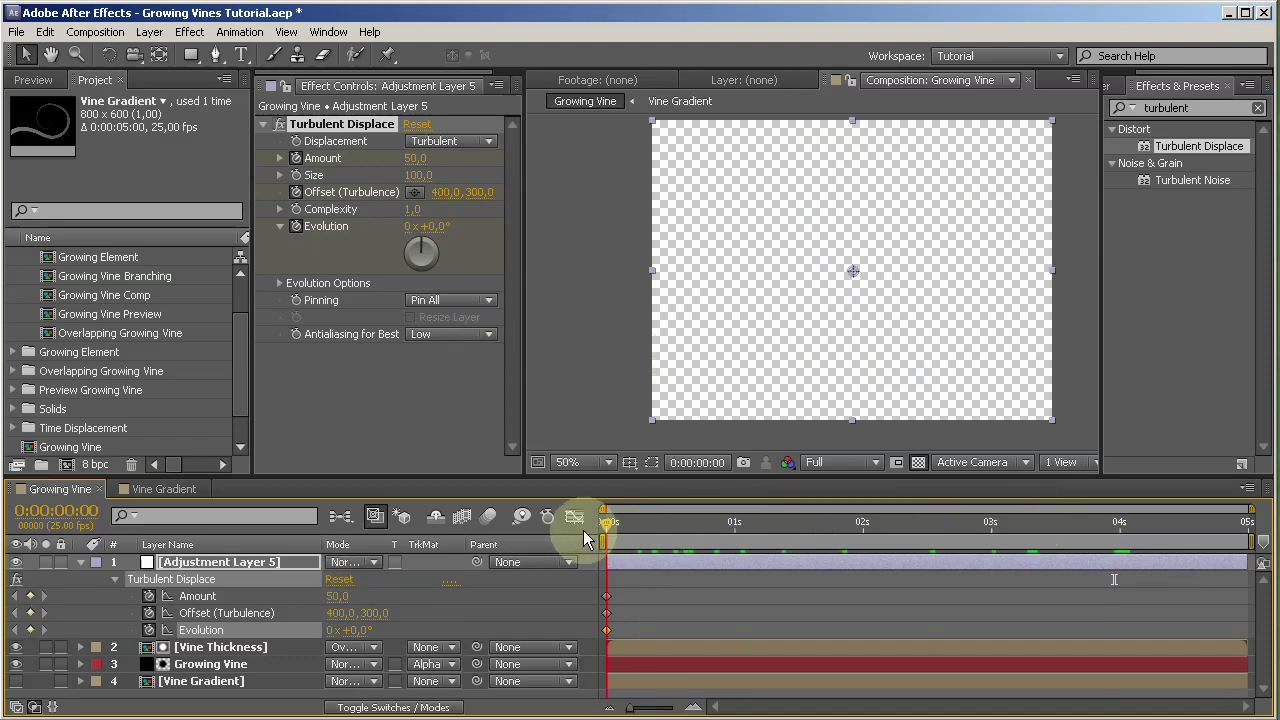
pyautogui.click(337, 596)
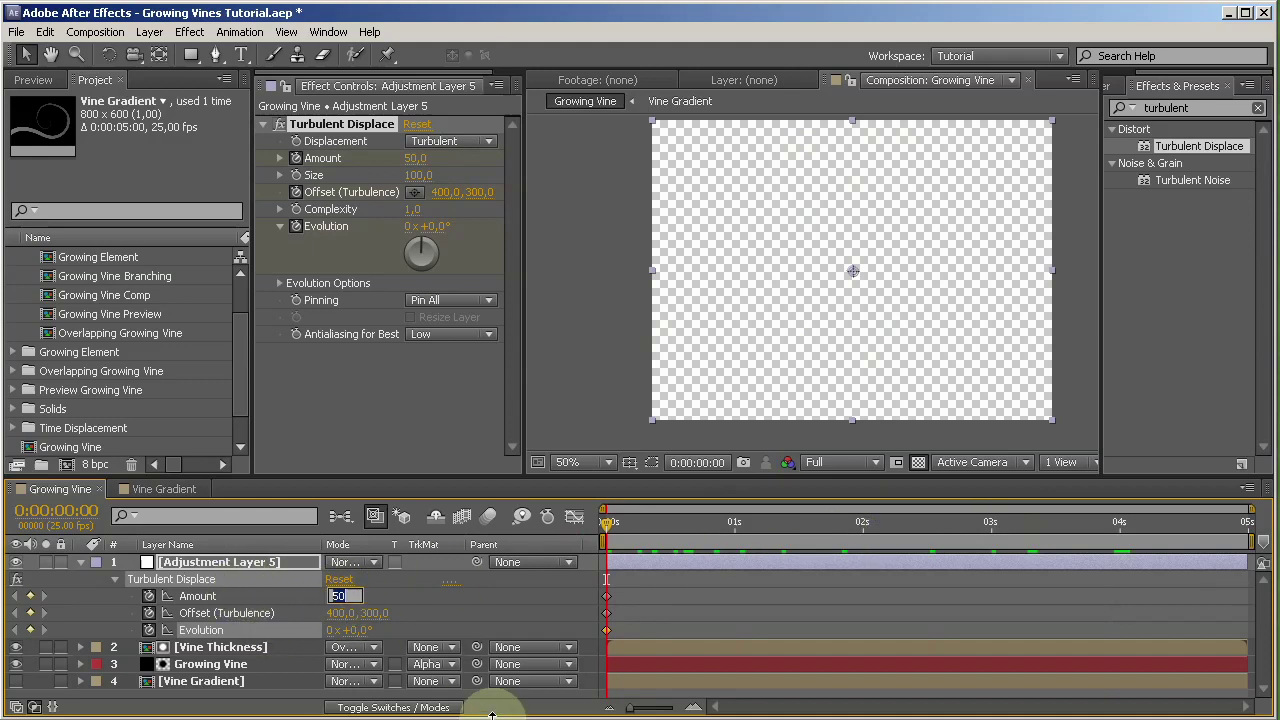
pyautogui.press('Return')
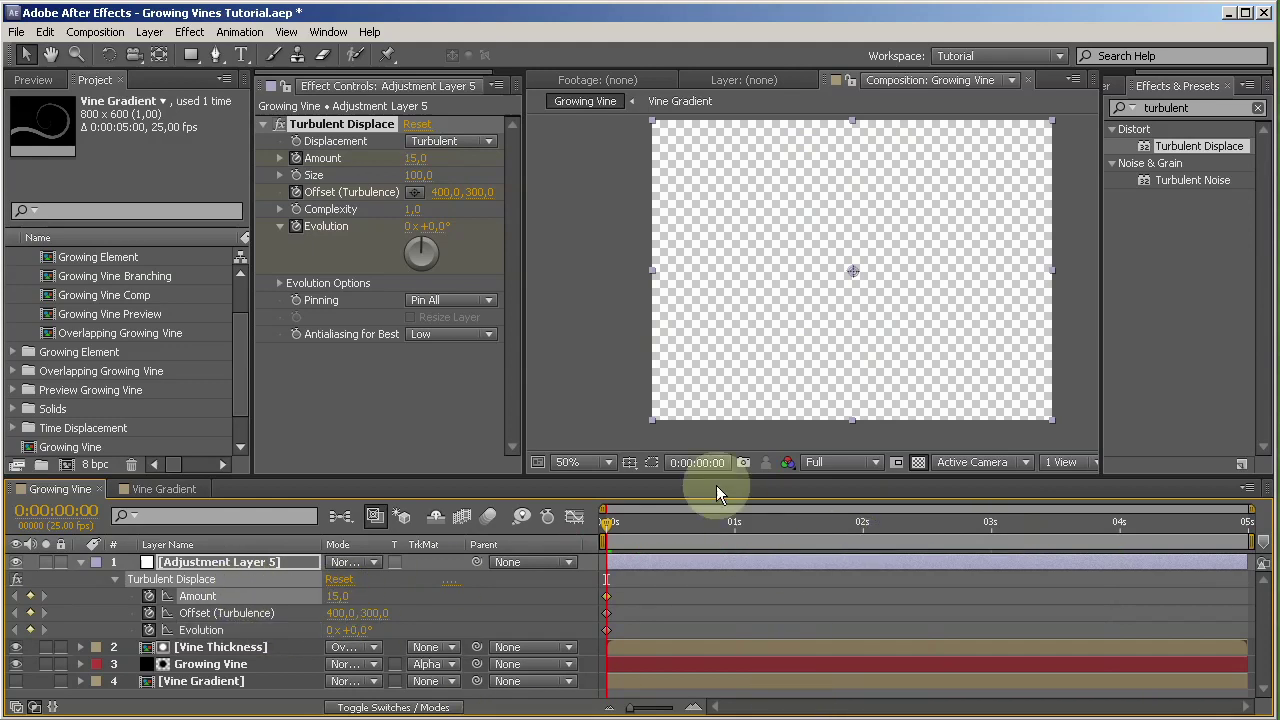
pyautogui.click(414, 192)
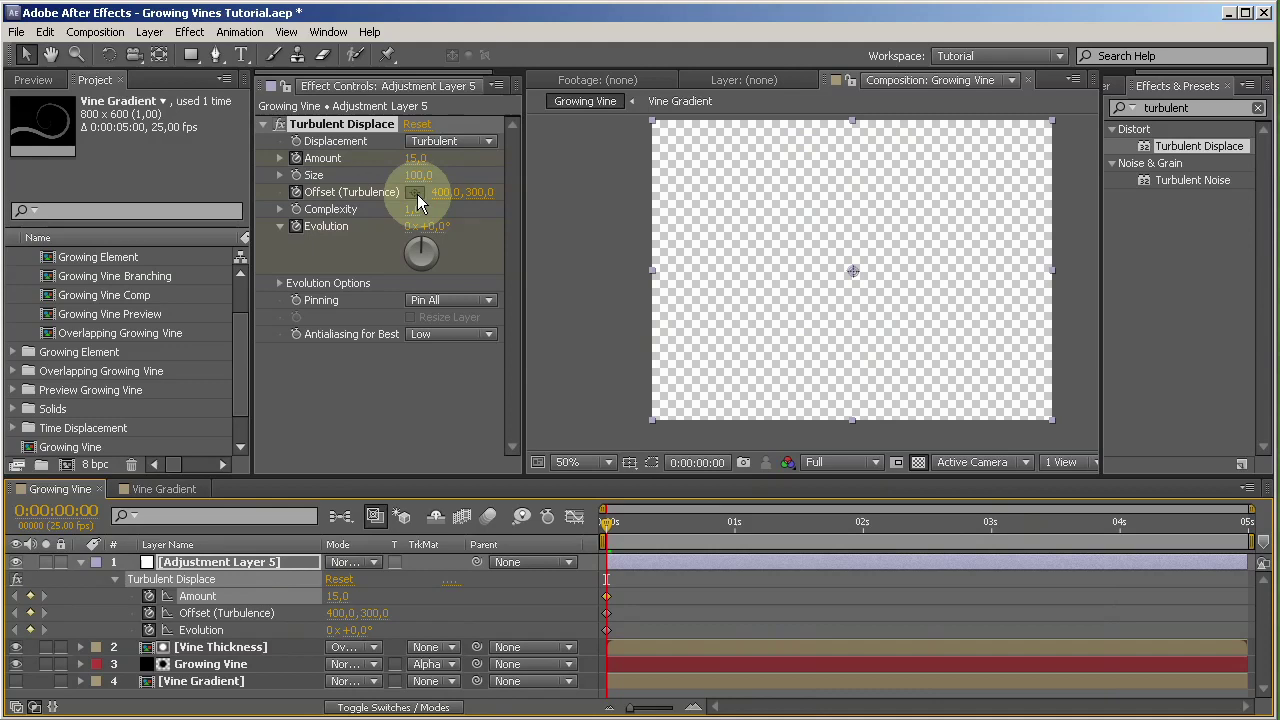
pyautogui.click(635, 357)
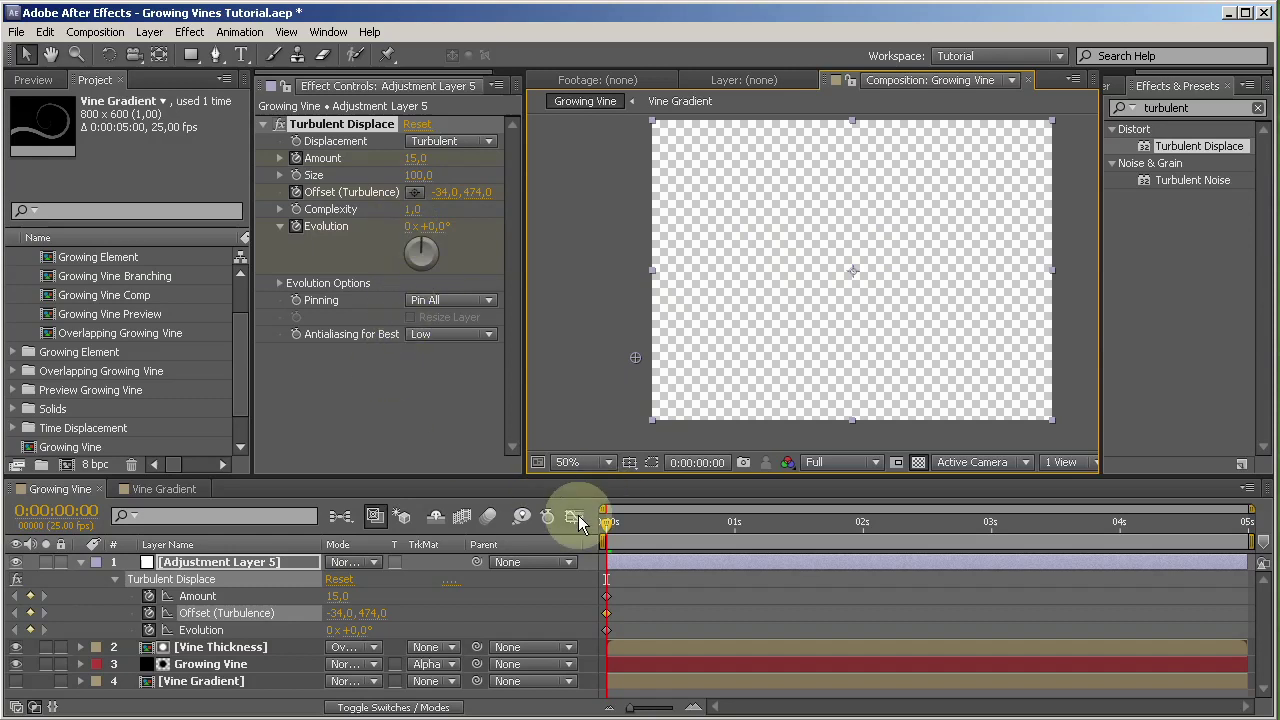
# Set the Turbulent Displace Amount to 0 at 0:00:03:24.
pyautogui.moveTo(892, 536); pyautogui.dragTo(1115, 530)
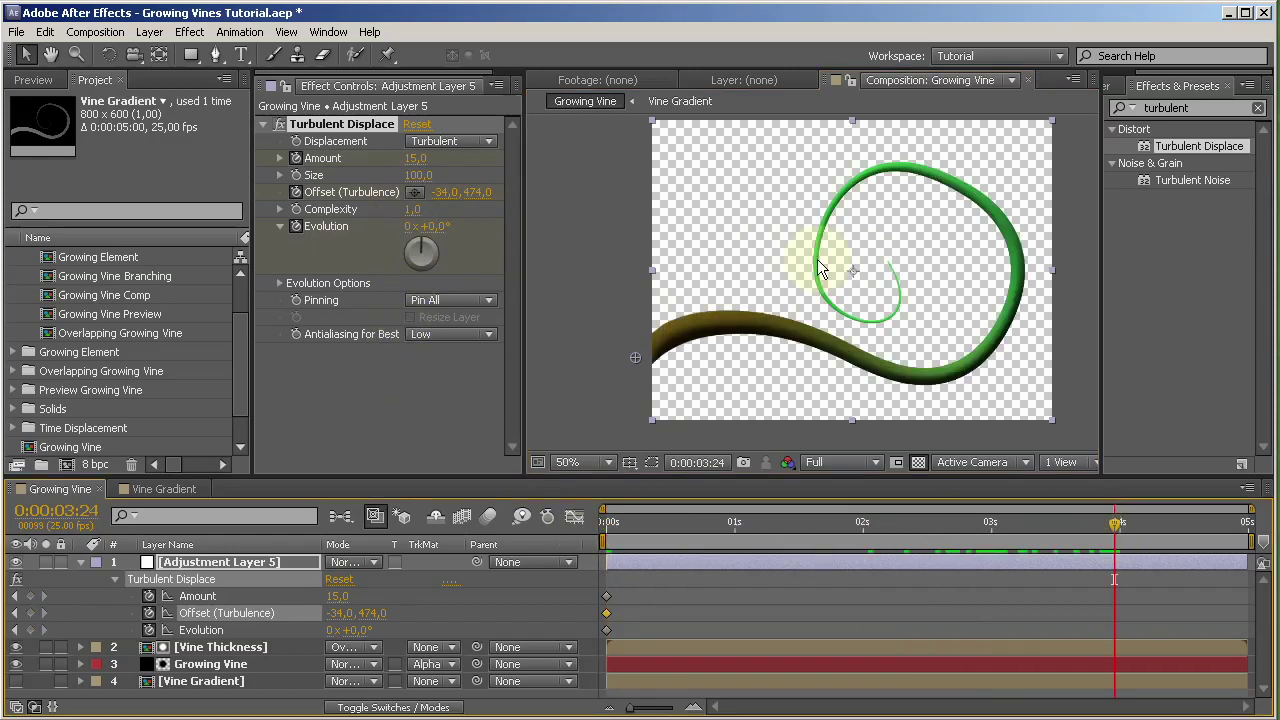
pyautogui.click(415, 158)
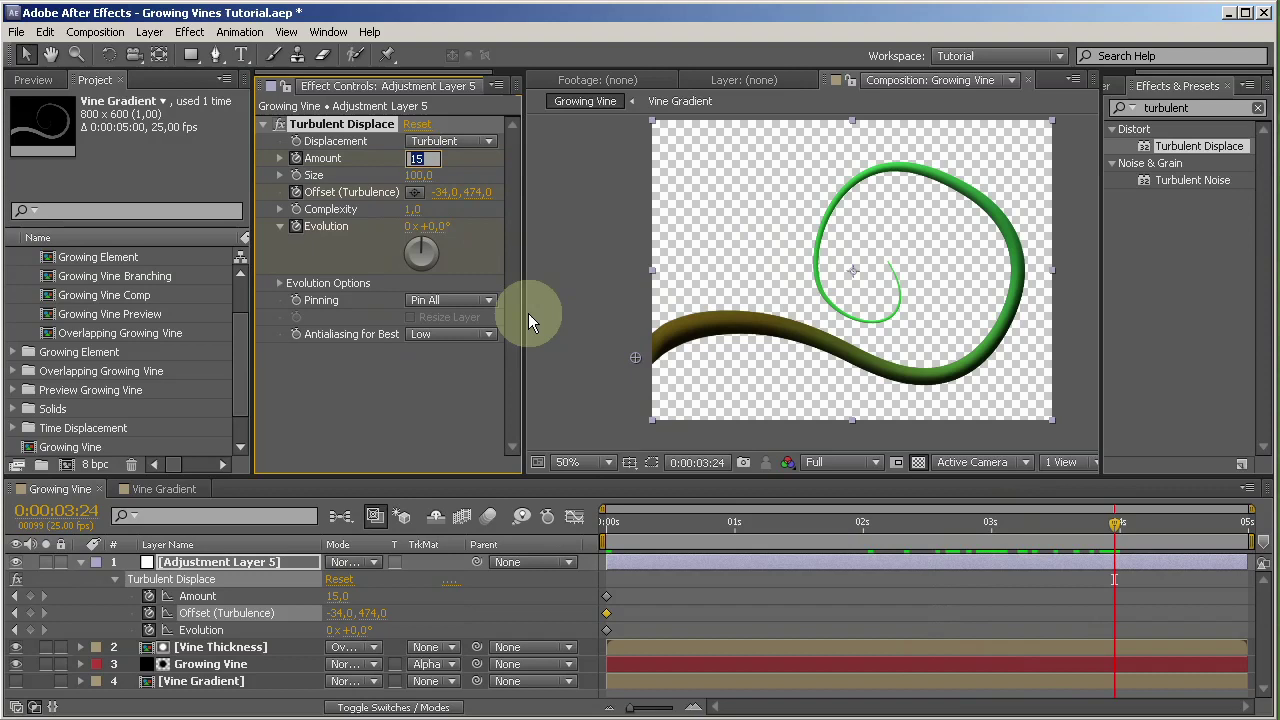
pyautogui.write('0')
pyautogui.press('Return')
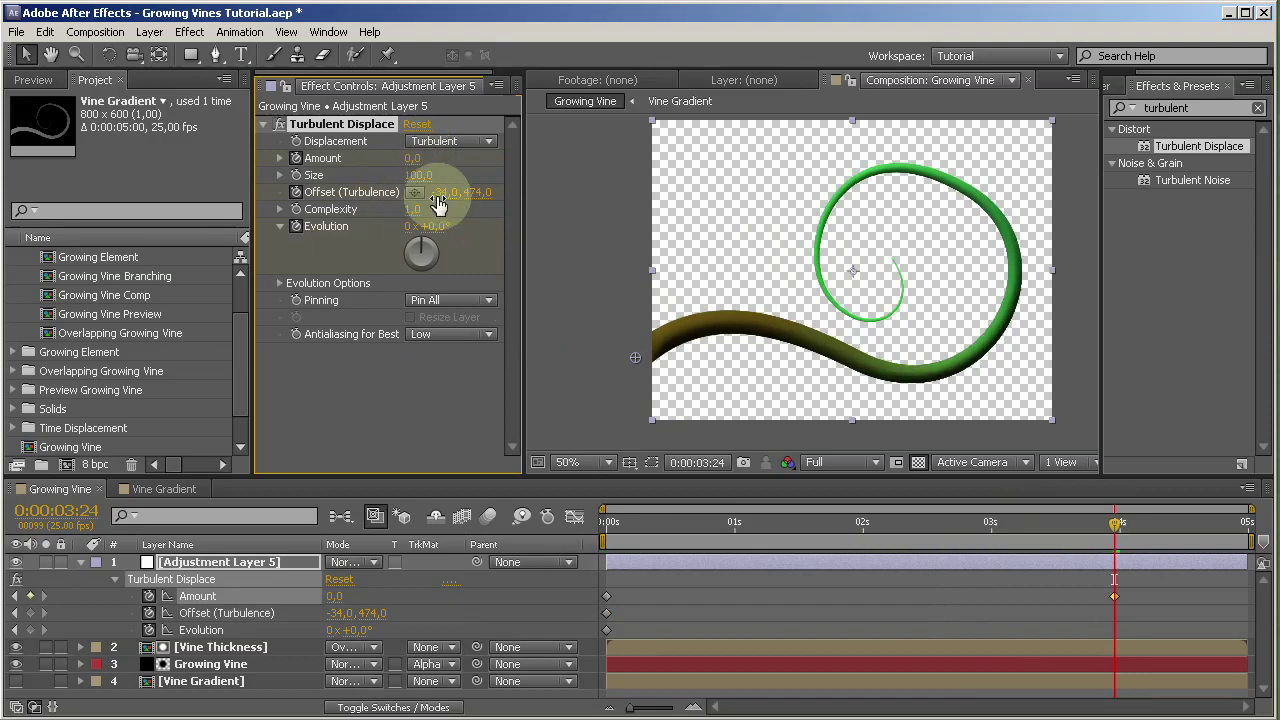
# At 0:00:03:24, place Offset (Turbulence) at 692, 154 near the vine's outer curve and set Evolution to 1 revolution.
pyautogui.click(416, 192)
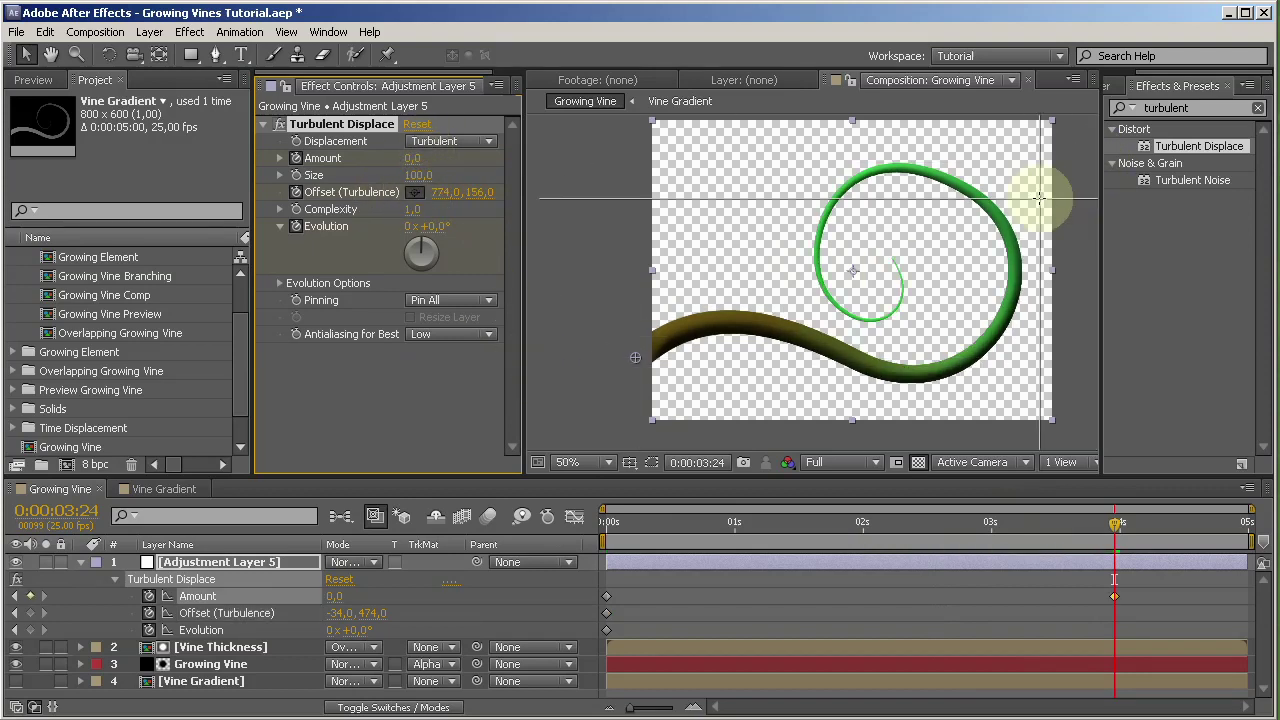
pyautogui.click(998, 198)
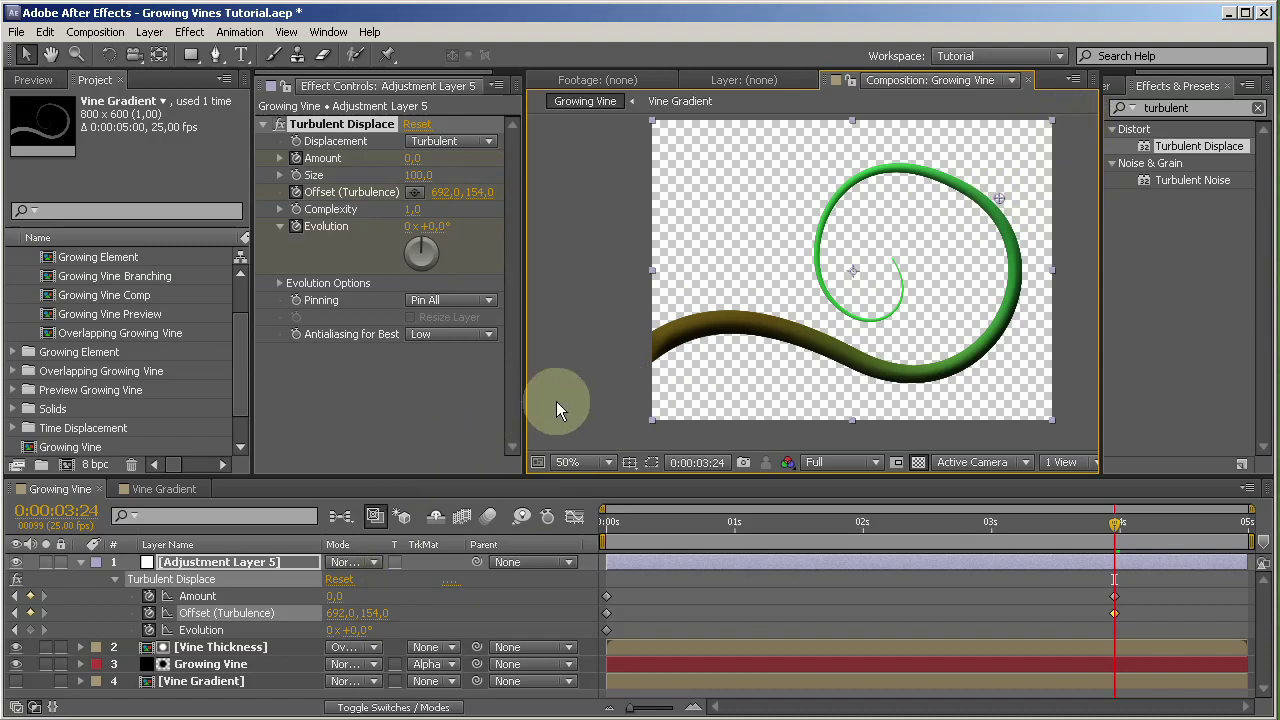
pyautogui.click(410, 228)
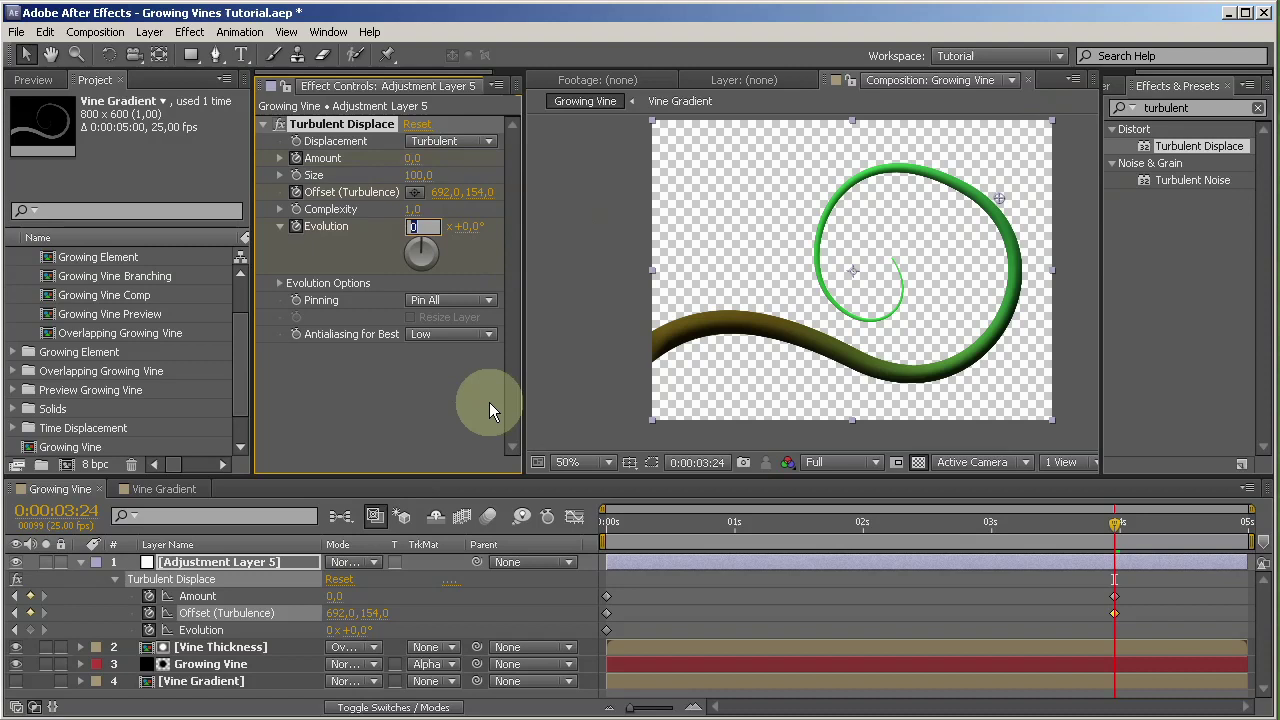
pyautogui.write('1')
pyautogui.press('Return')
# Apply Easy Ease to the three Turbulent Displace keyframes at 0:00:03:24 and preview the animation.
pyautogui.moveTo(1095, 586); pyautogui.dragTo(1124, 647)
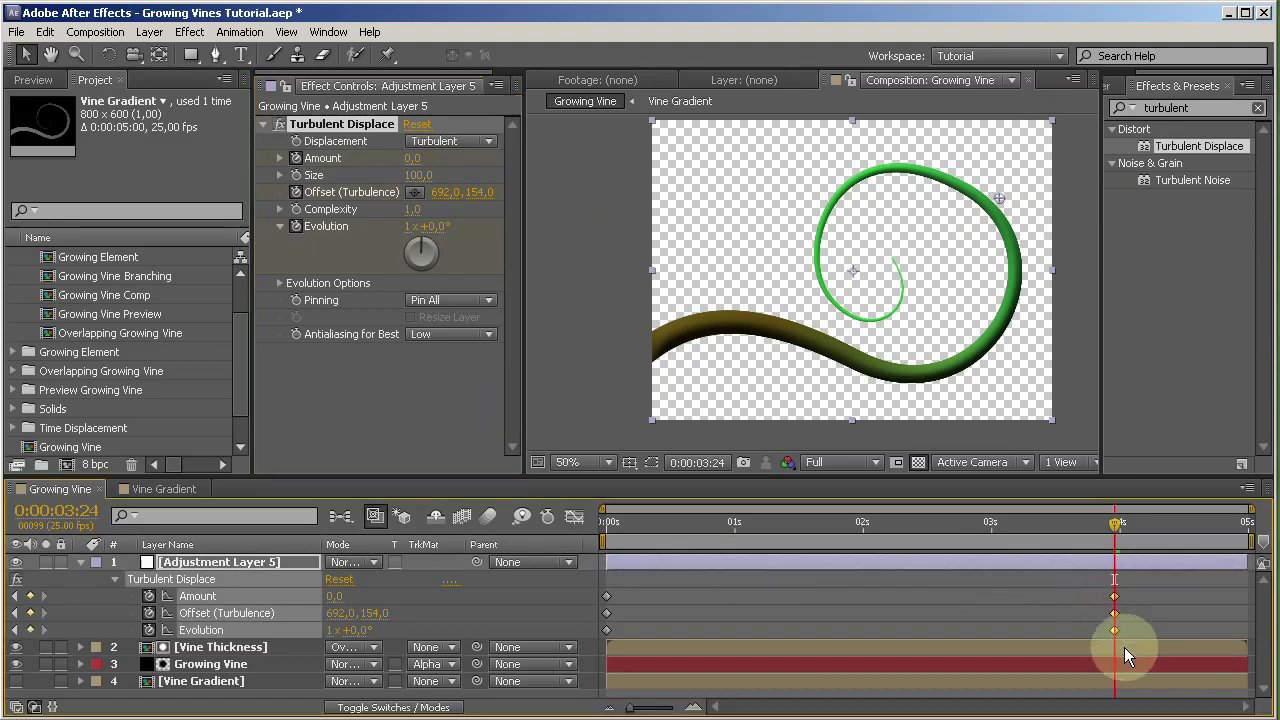
pyautogui.press('F9')
pyautogui.press('KP_0')
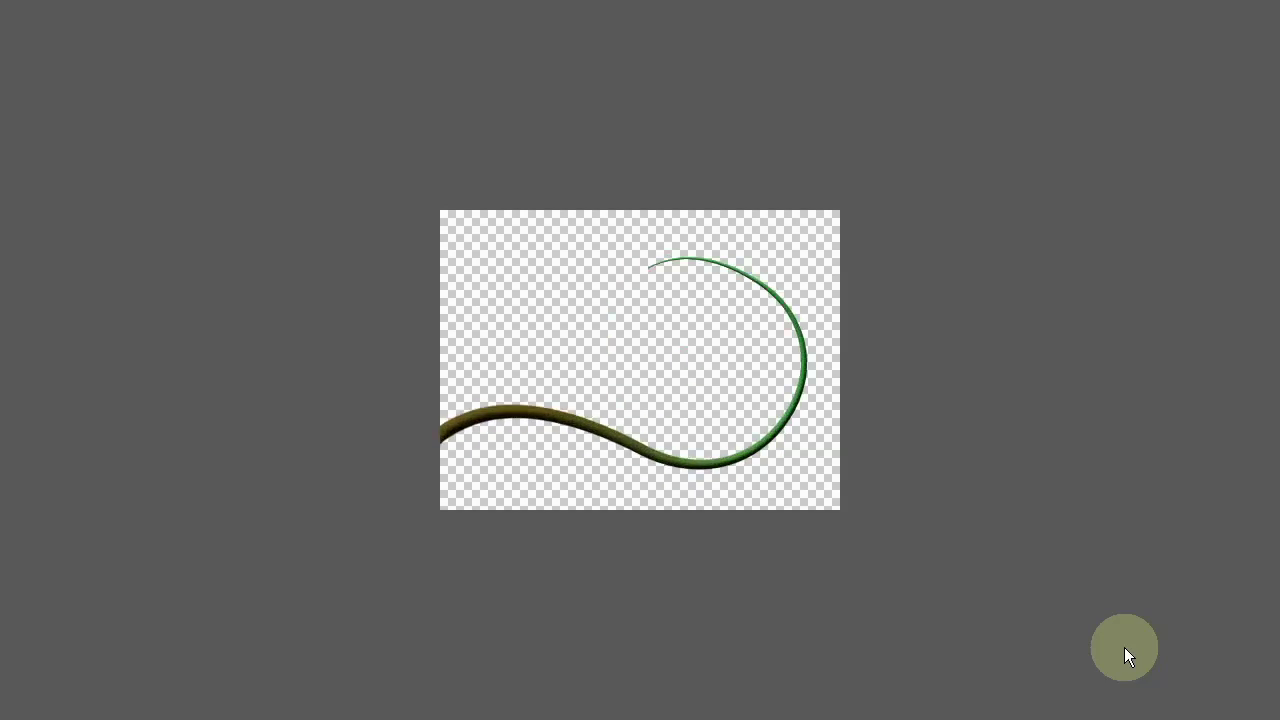
pyautogui.press('space')
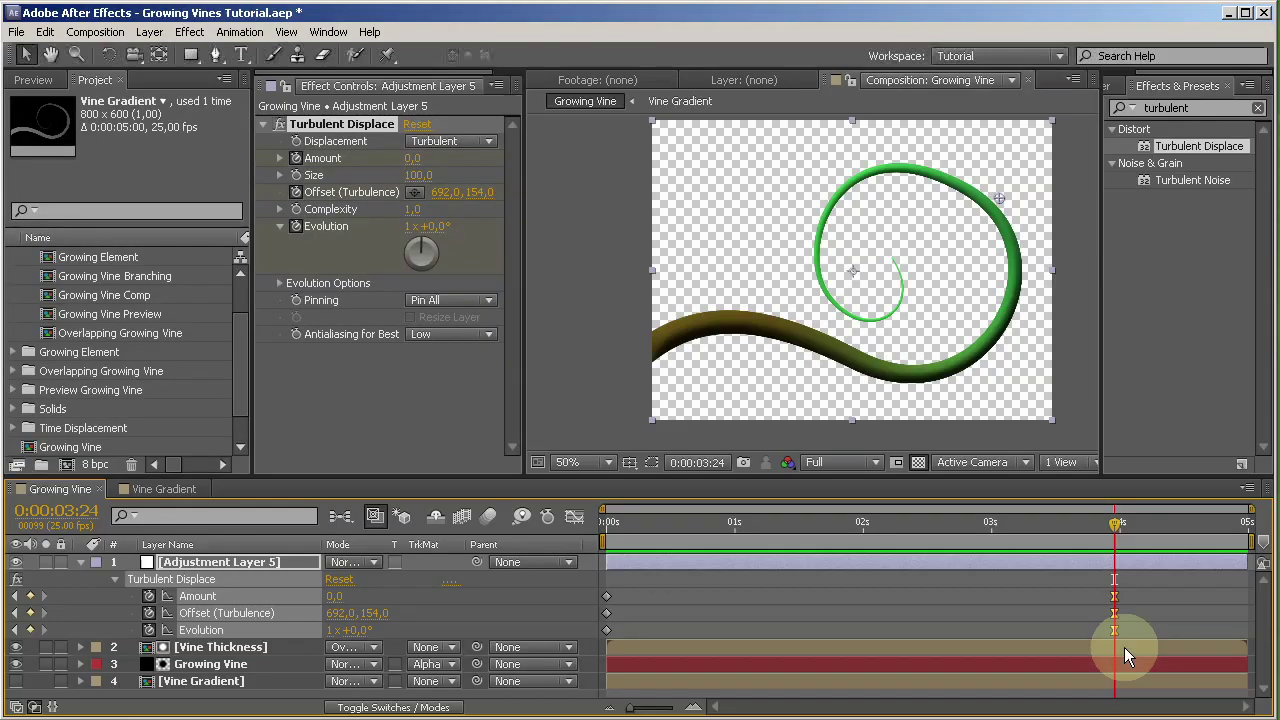
# Move the first Amount keyframe to the 2-second mark and preview the animation.
pyautogui.moveTo(608, 596); pyautogui.dragTo(677, 604)
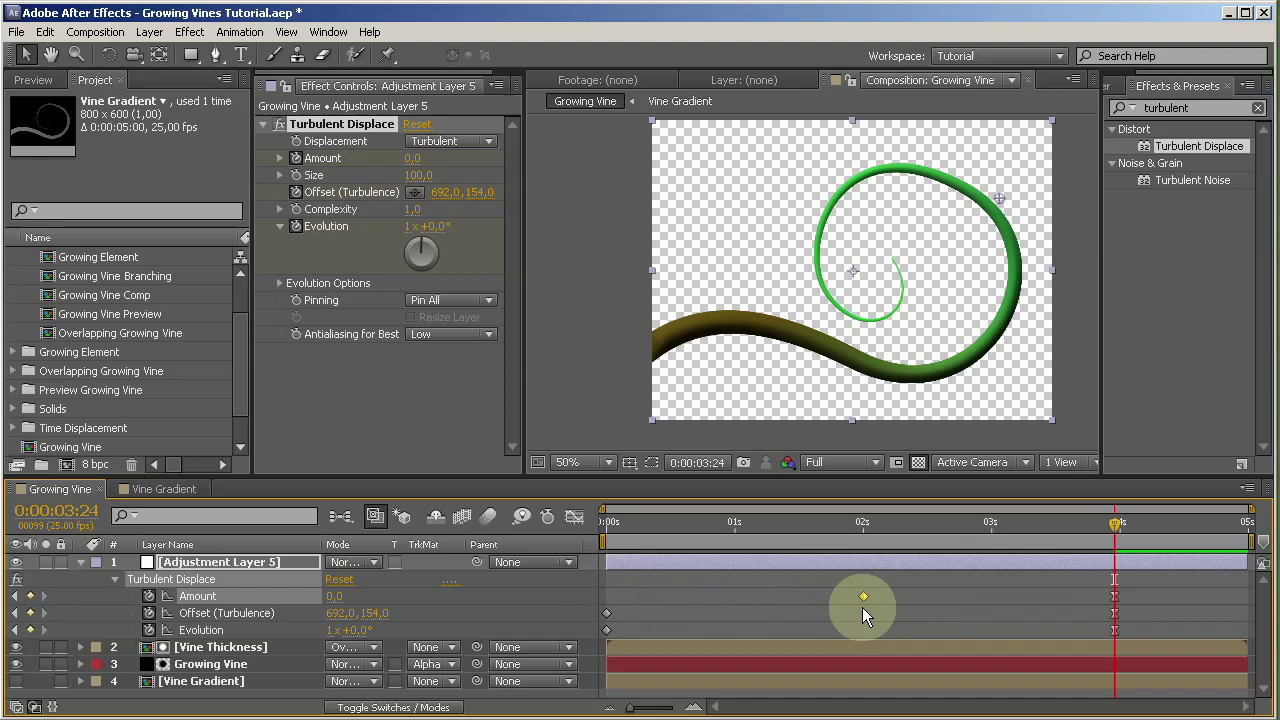
pyautogui.press('KP_0')
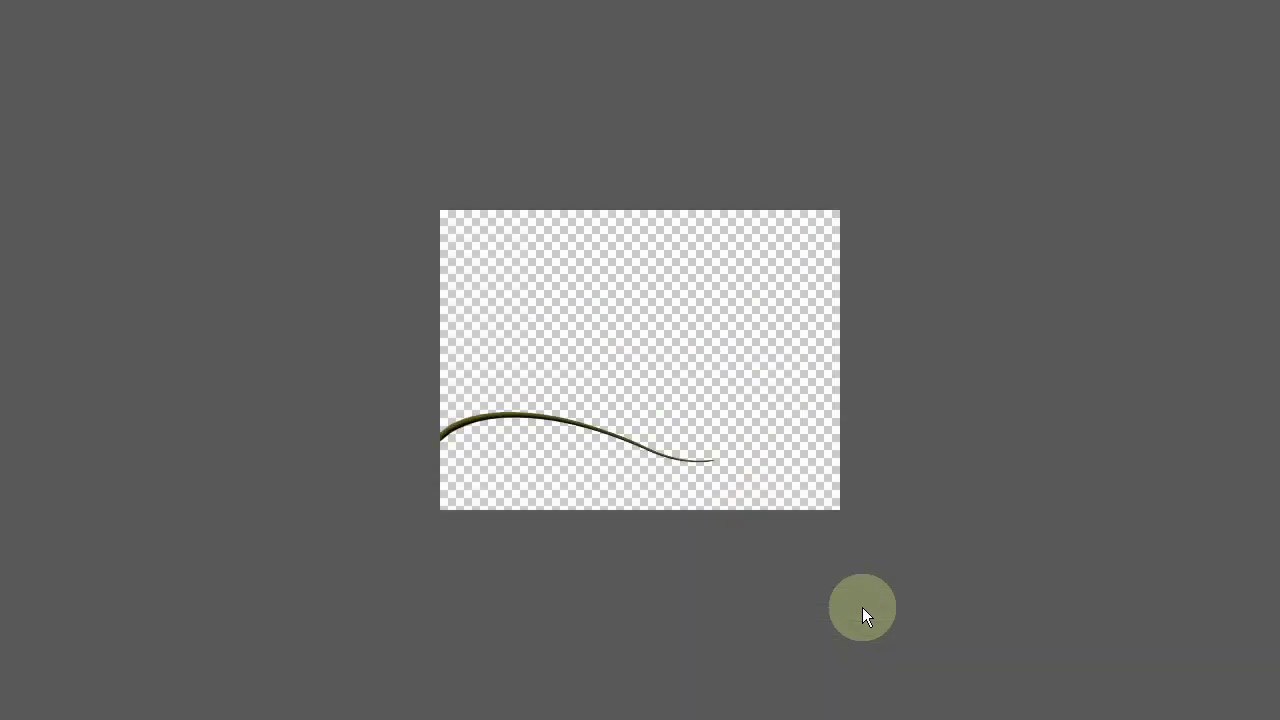
pyautogui.press('space')
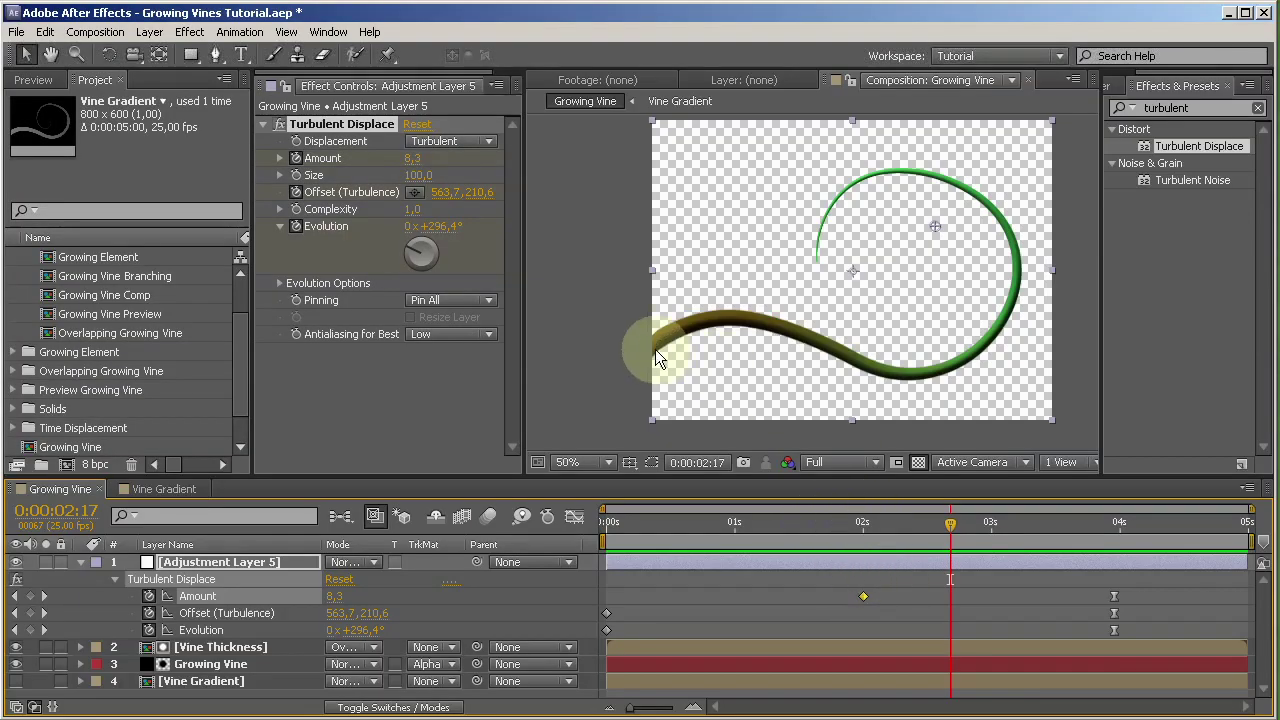
# Set Turbulent Displace's Pinning to None and check the vine's base up close at 0:00:03:03.
pyautogui.scroll(2, 655, 349)
pyautogui.click(931, 521)
pyautogui.moveTo(931, 521); pyautogui.dragTo(963, 535)
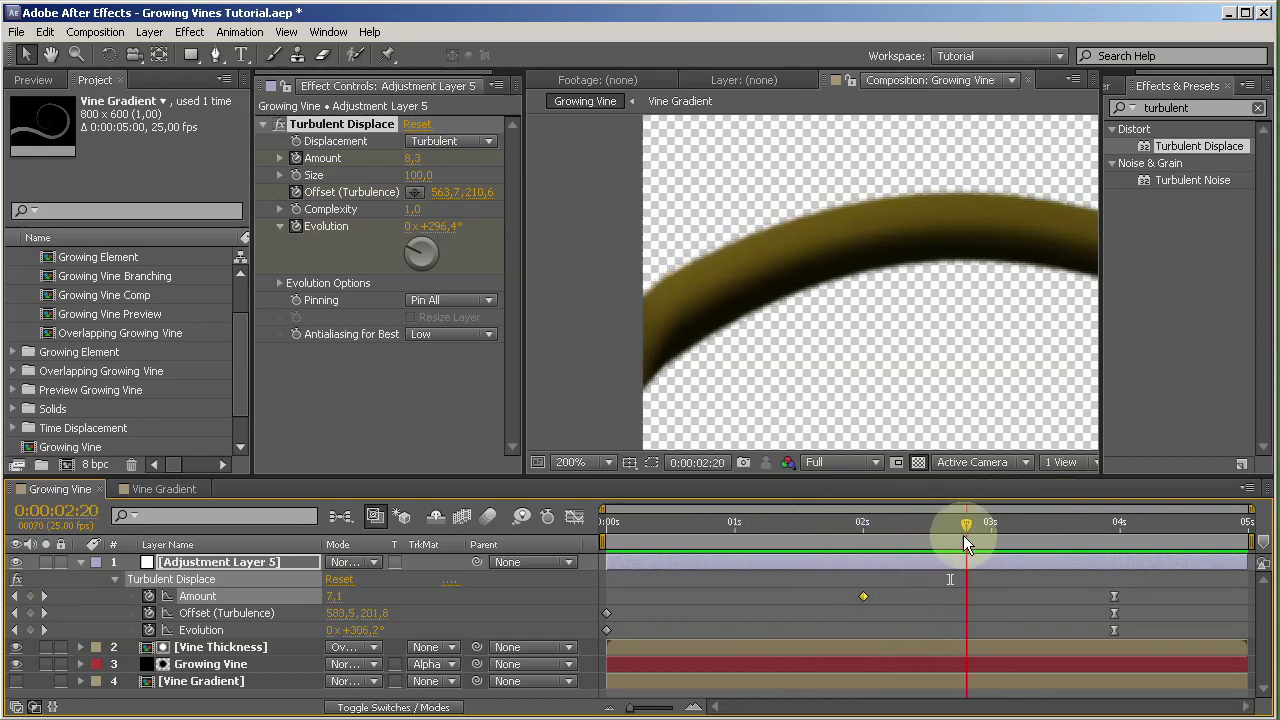
pyautogui.click(482, 308)
pyautogui.click(453, 312)
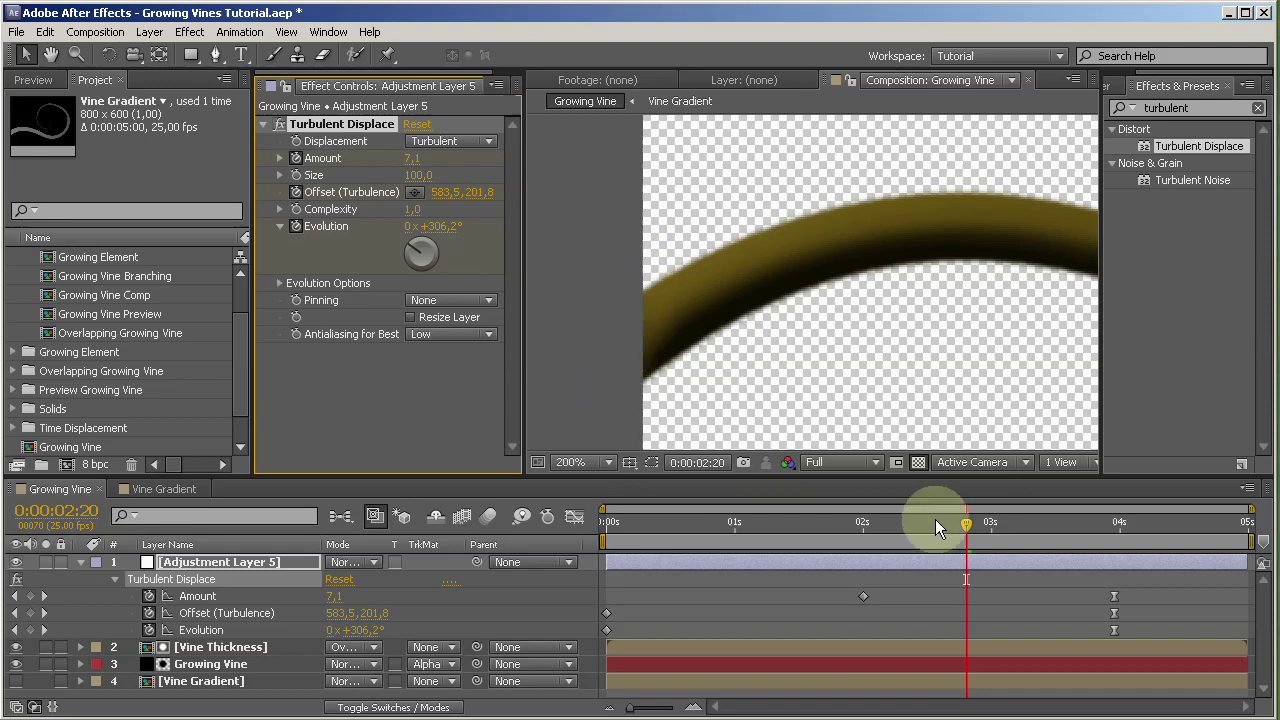
pyautogui.click(1007, 521)
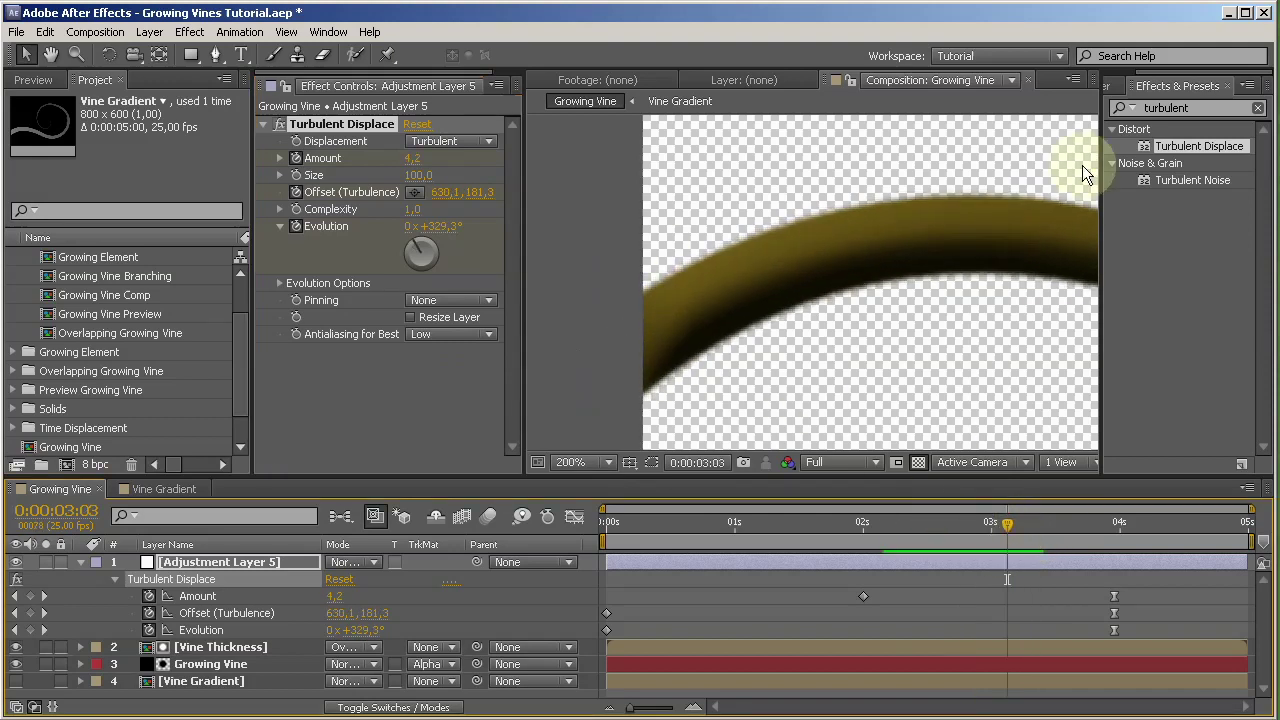
# Search the effects for "transf" and apply the Transform effect to the adjustment layer, below Turbulent Displace.
pyautogui.click(1197, 109)
pyautogui.write('tra')
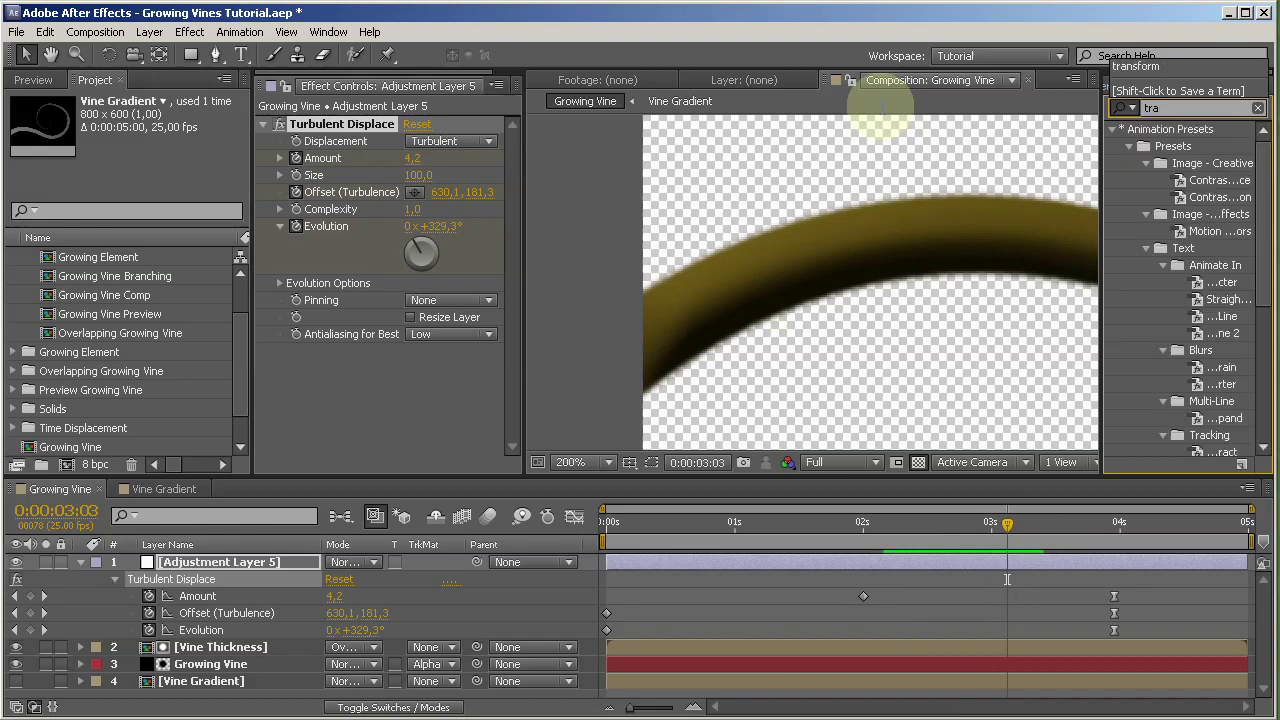
pyautogui.write('nsf')
pyautogui.moveTo(1171, 143); pyautogui.dragTo(413, 374)
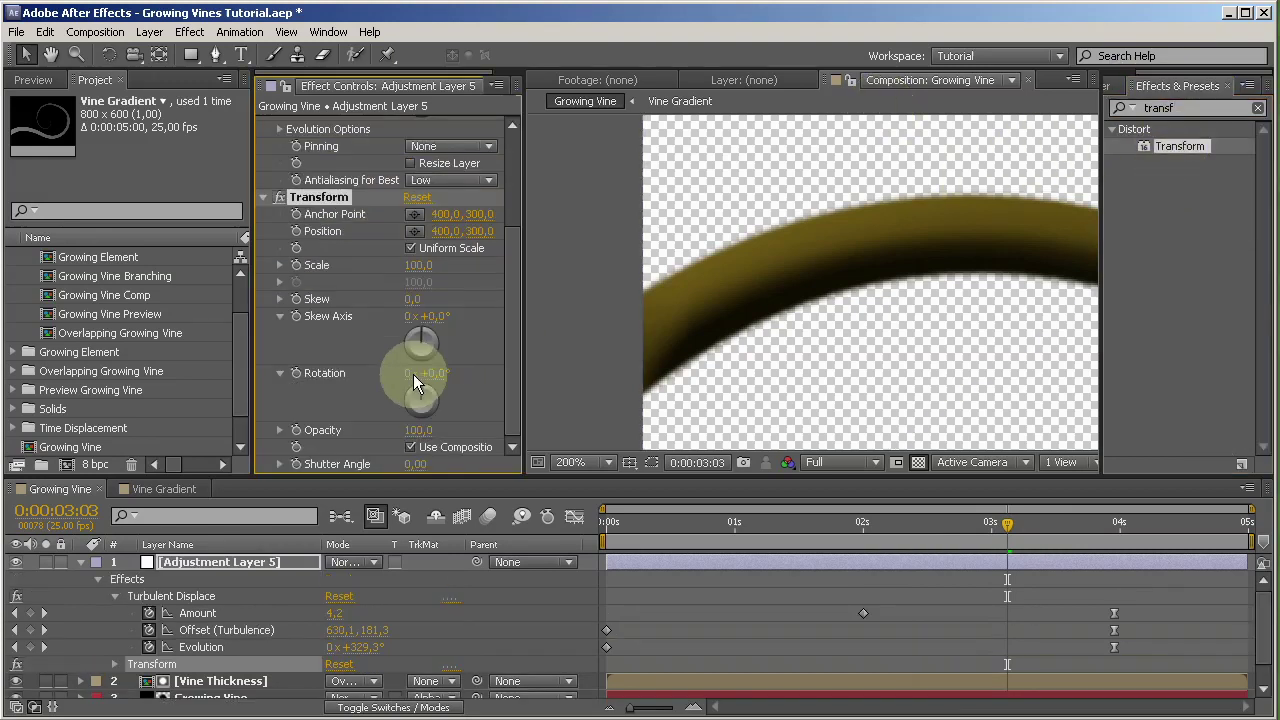
# Set the Transform effect's Scale to 105 on the adjustment layer and preview the vine animation.
pyautogui.click(418, 266)
pyautogui.write('105')
pyautogui.press('Return')
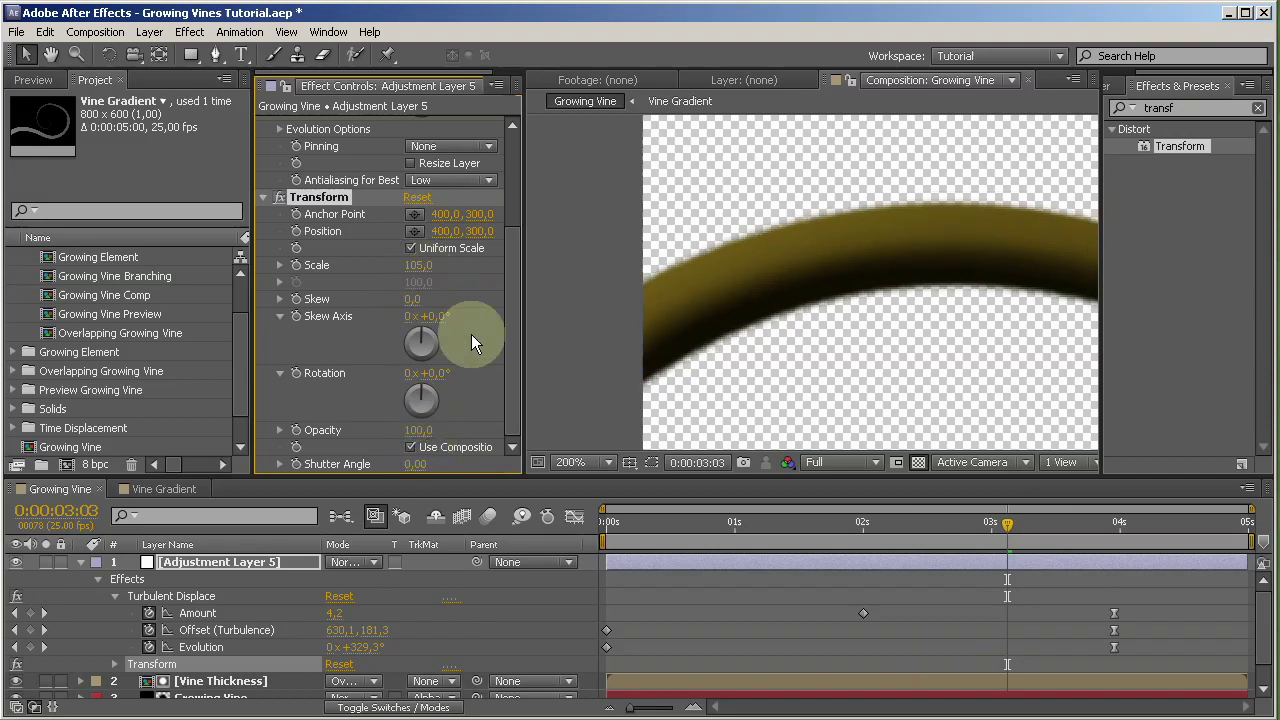
pyautogui.scroll(-3, 926, 220)
pyautogui.moveTo(966, 210); pyautogui.dragTo(740, 311)
pyautogui.press('KP_0')
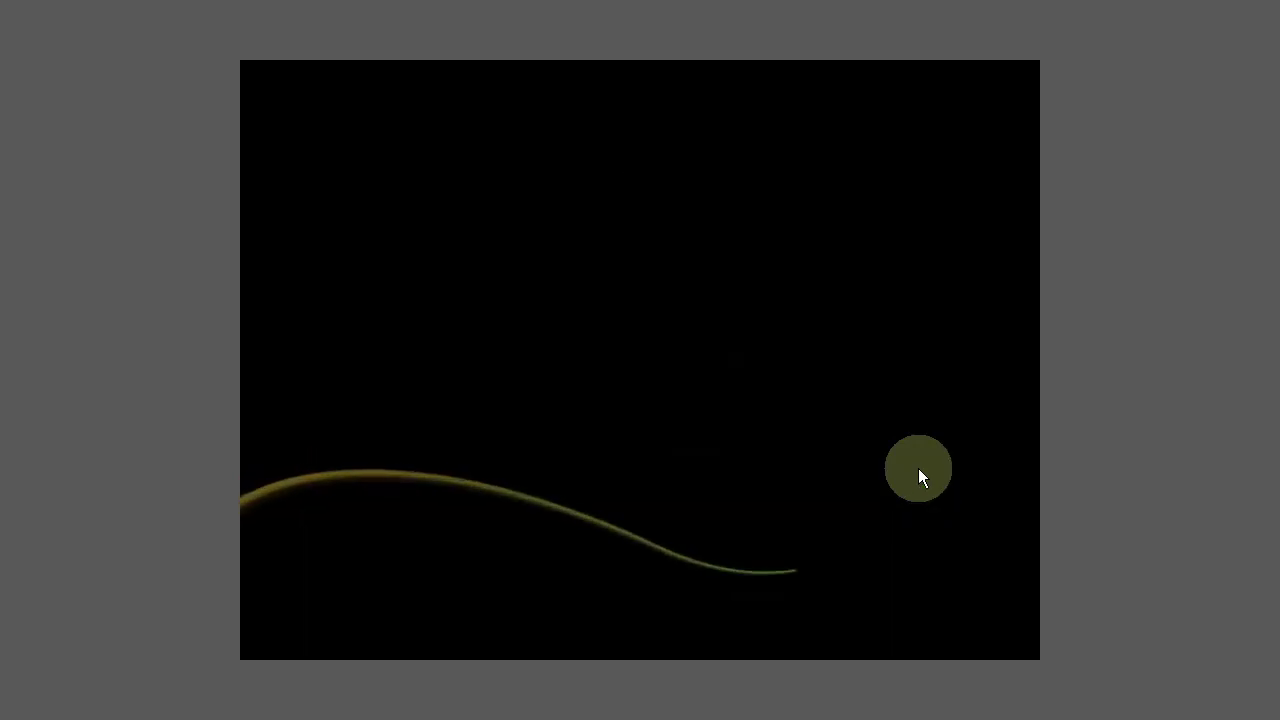
pyautogui.press('space')
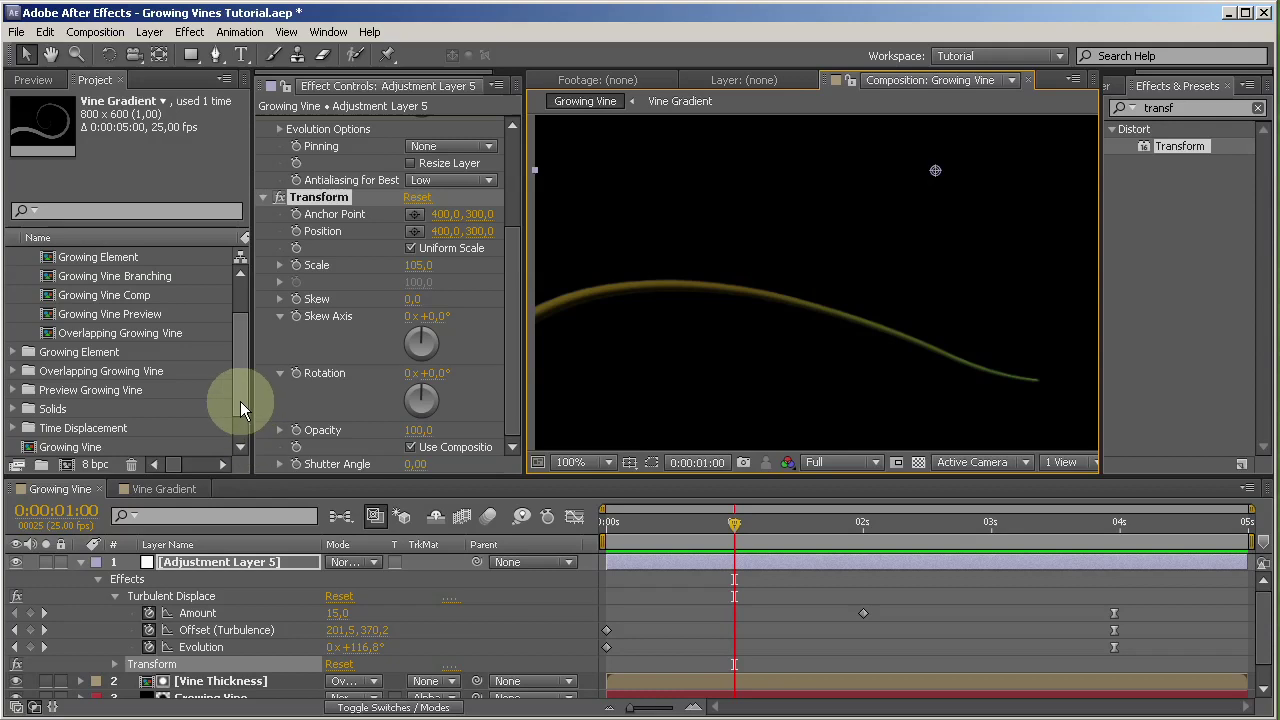
# Return to the start of the timeline, then open and preview the Growing Vine Branching example composition.
pyautogui.scroll(-1, 240, 401)
pyautogui.scroll(2, 242, 339)
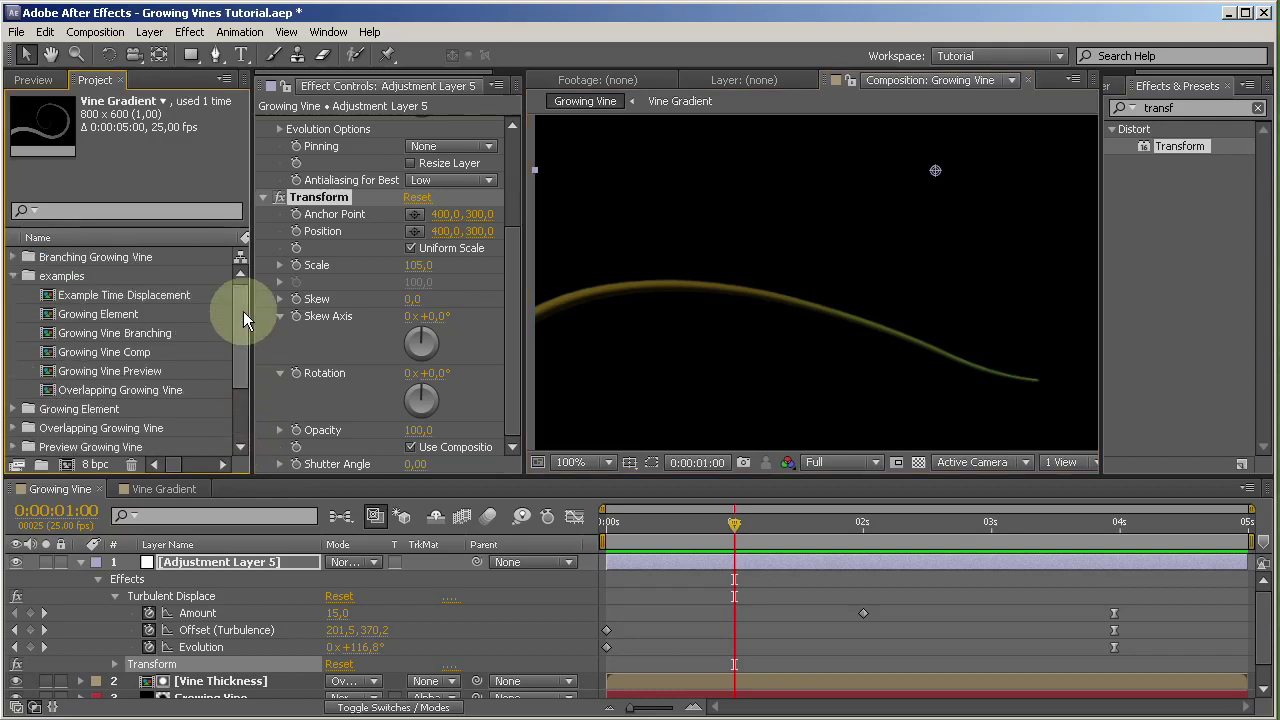
pyautogui.moveTo(736, 523); pyautogui.dragTo(450, 525)
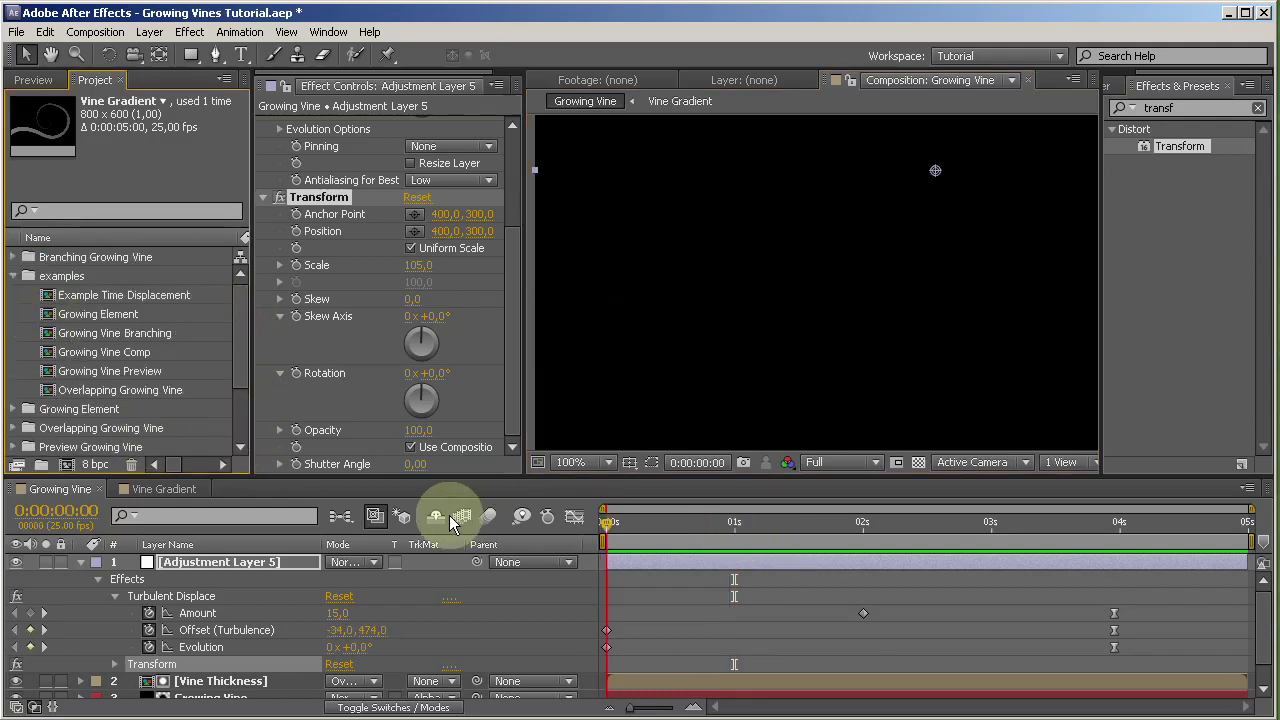
pyautogui.doubleClick(112, 333)
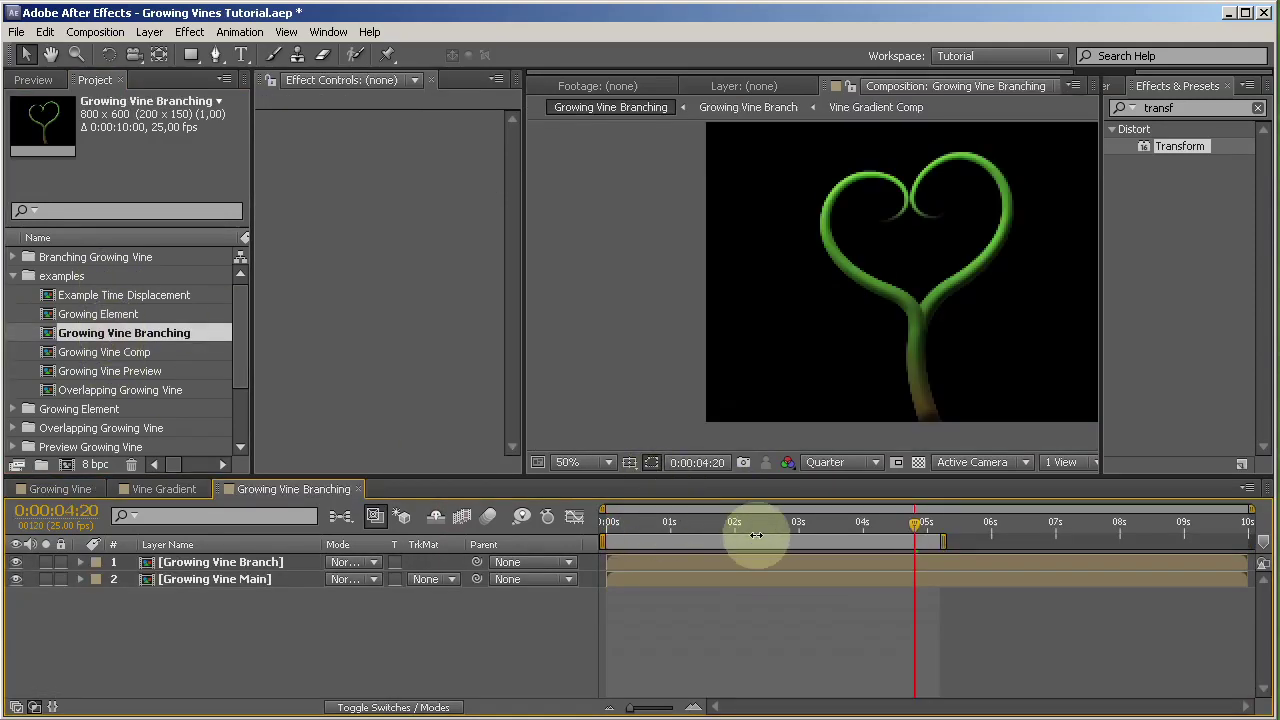
pyautogui.press('KP_0')
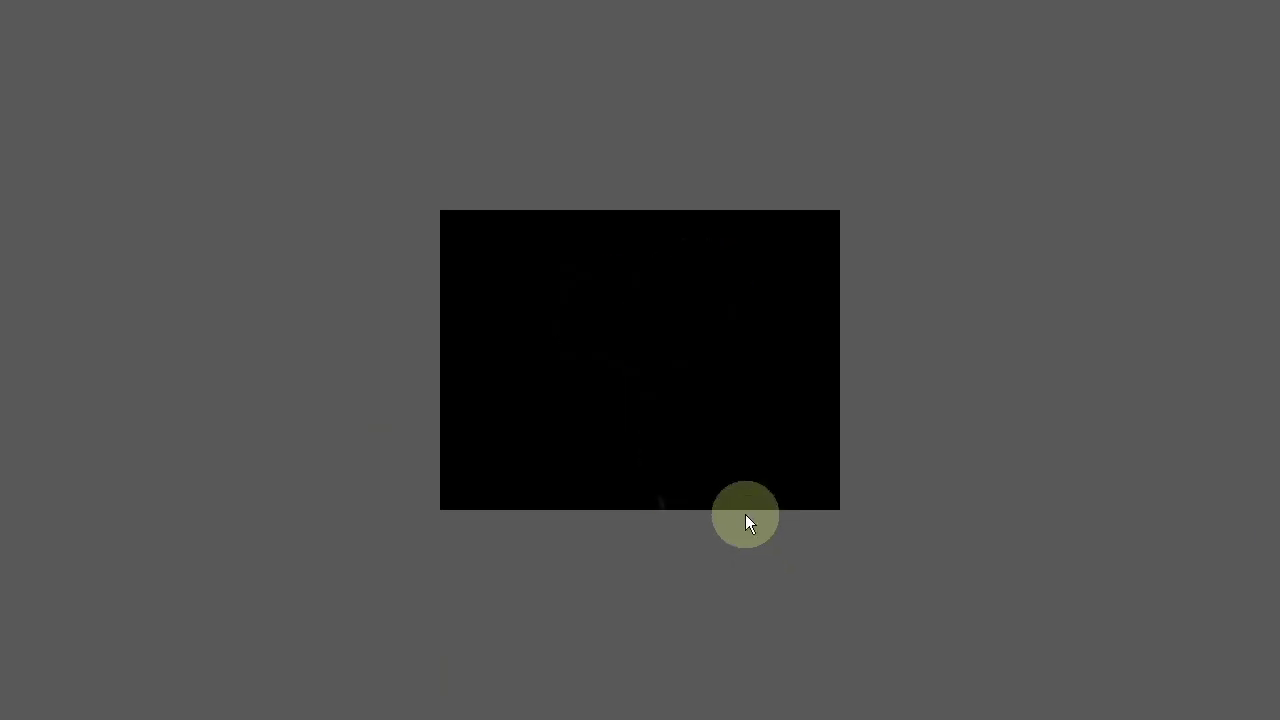
pyautogui.click(636, 528)
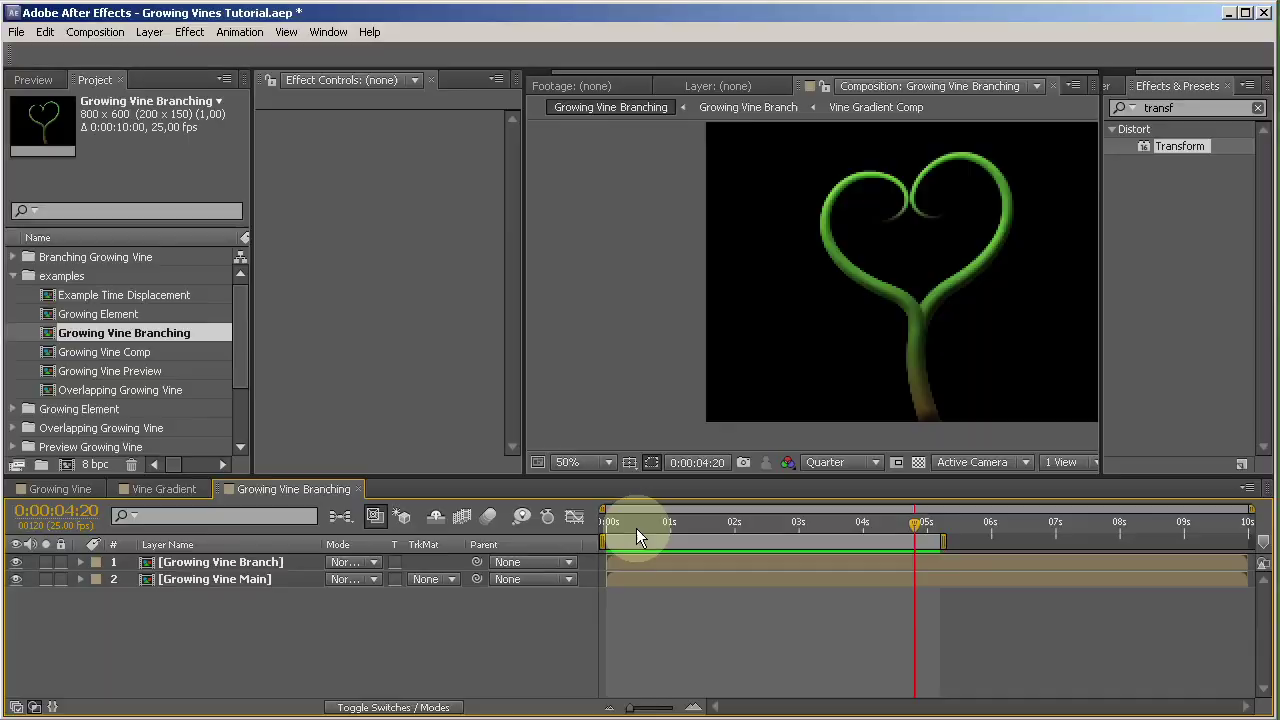
# Open the Overlapping Growing Vine example composition and scrub through its animation.
pyautogui.doubleClick(124, 392)
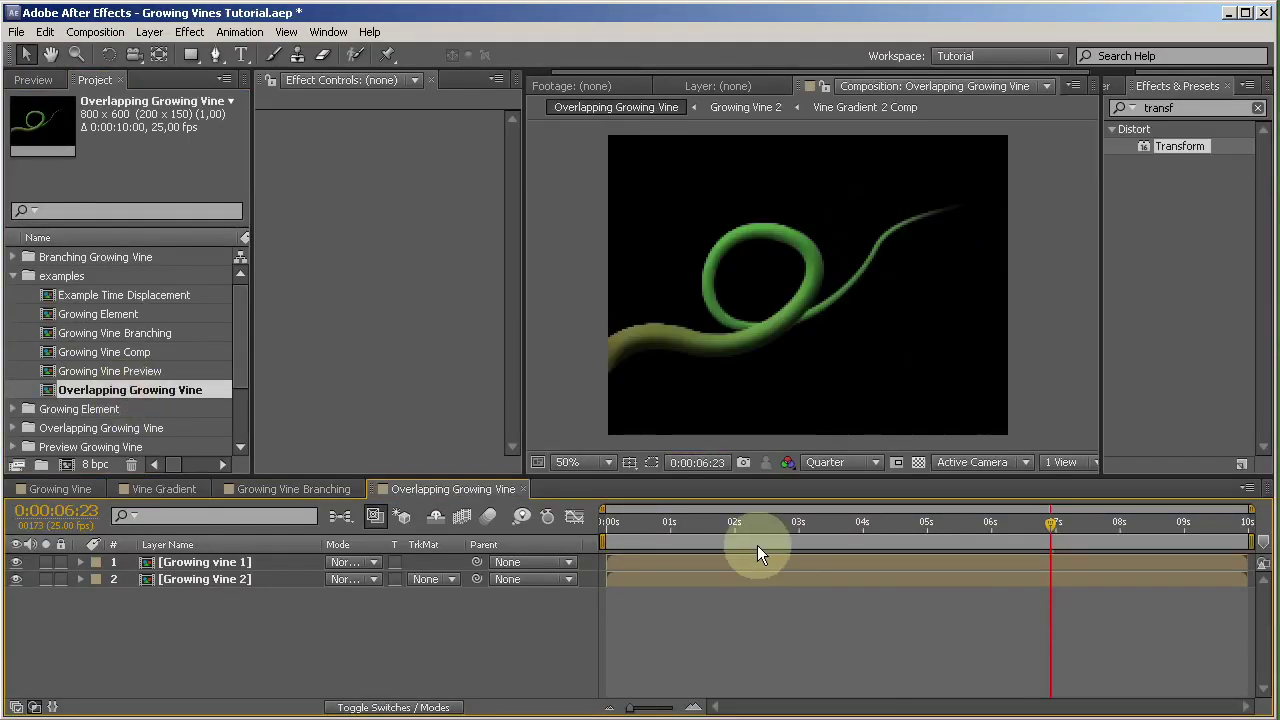
pyautogui.moveTo(646, 525); pyautogui.dragTo(944, 514)
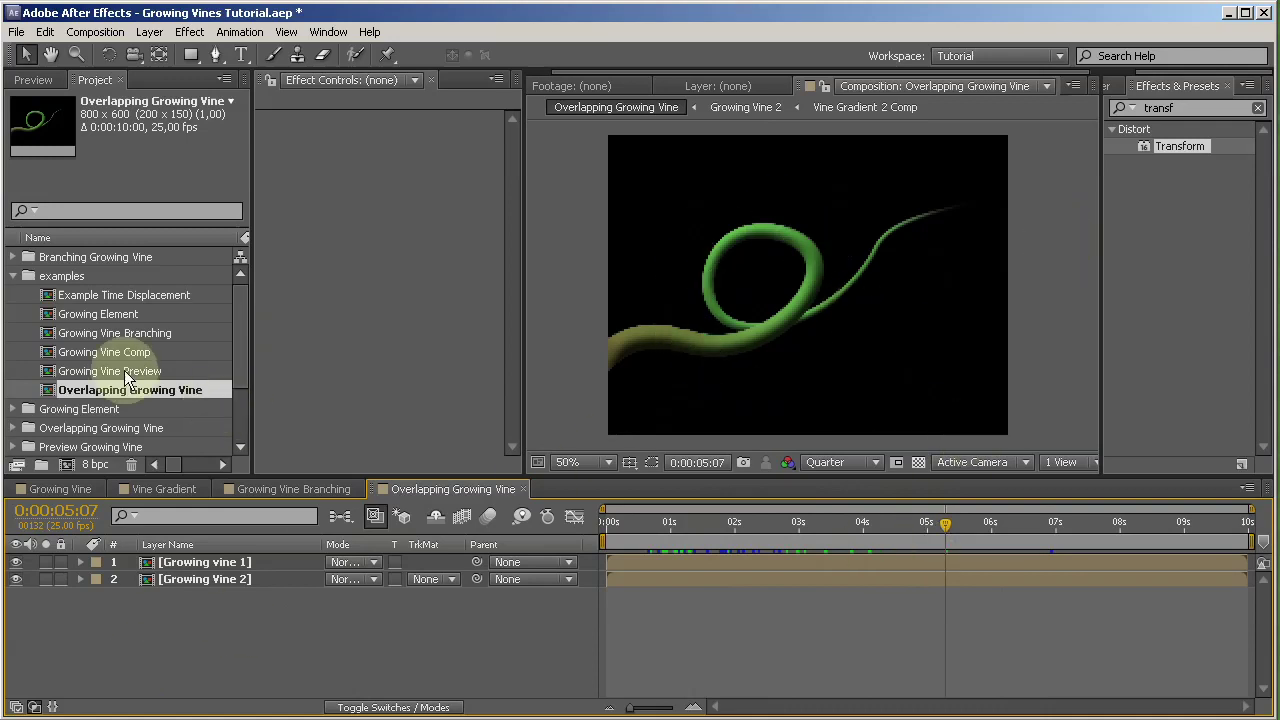
pyautogui.moveTo(966, 530); pyautogui.dragTo(778, 536)
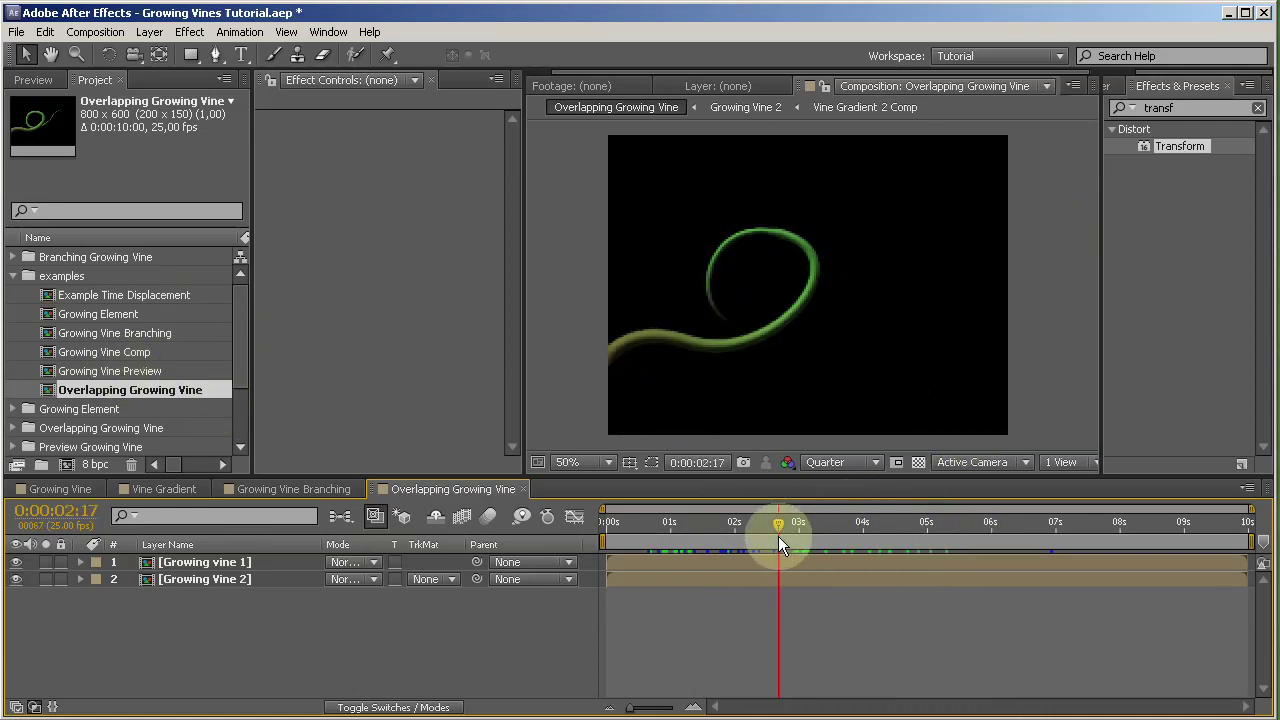
# Open the Growing Element example composition, preview its animation and return to the first frame.
pyautogui.click(106, 316)
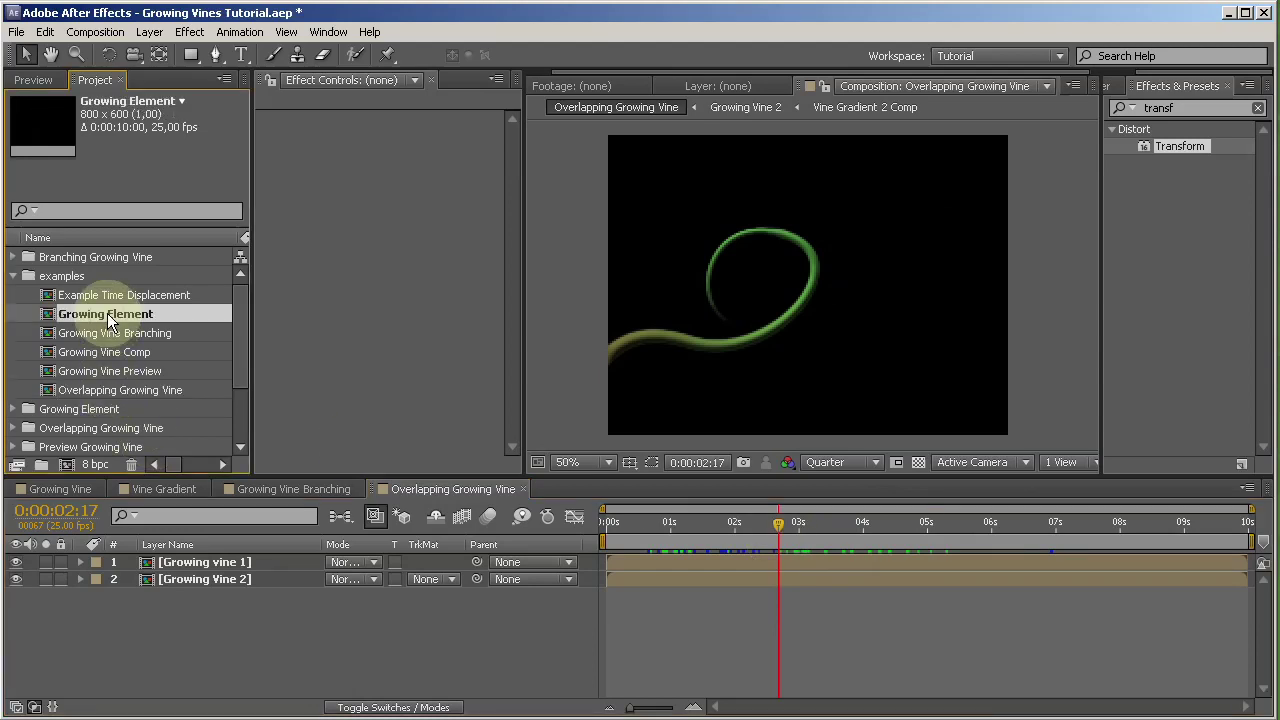
pyautogui.doubleClick(110, 316)
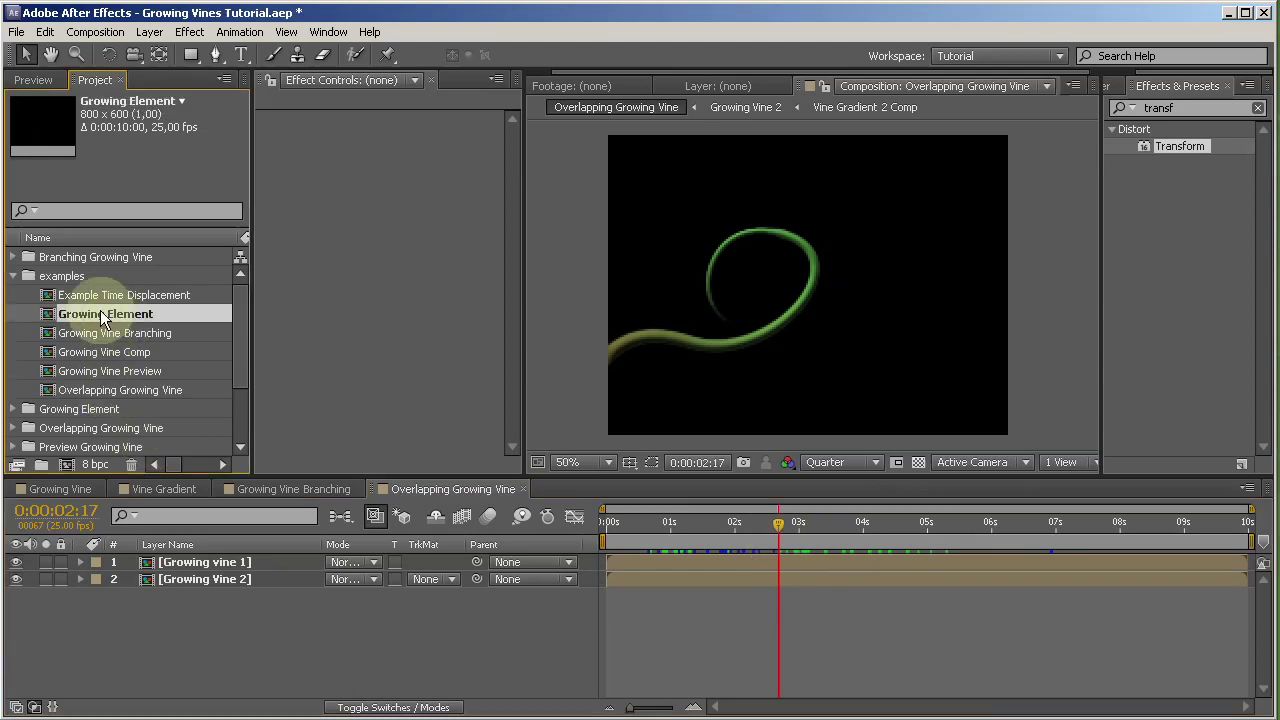
pyautogui.press('KP_0')
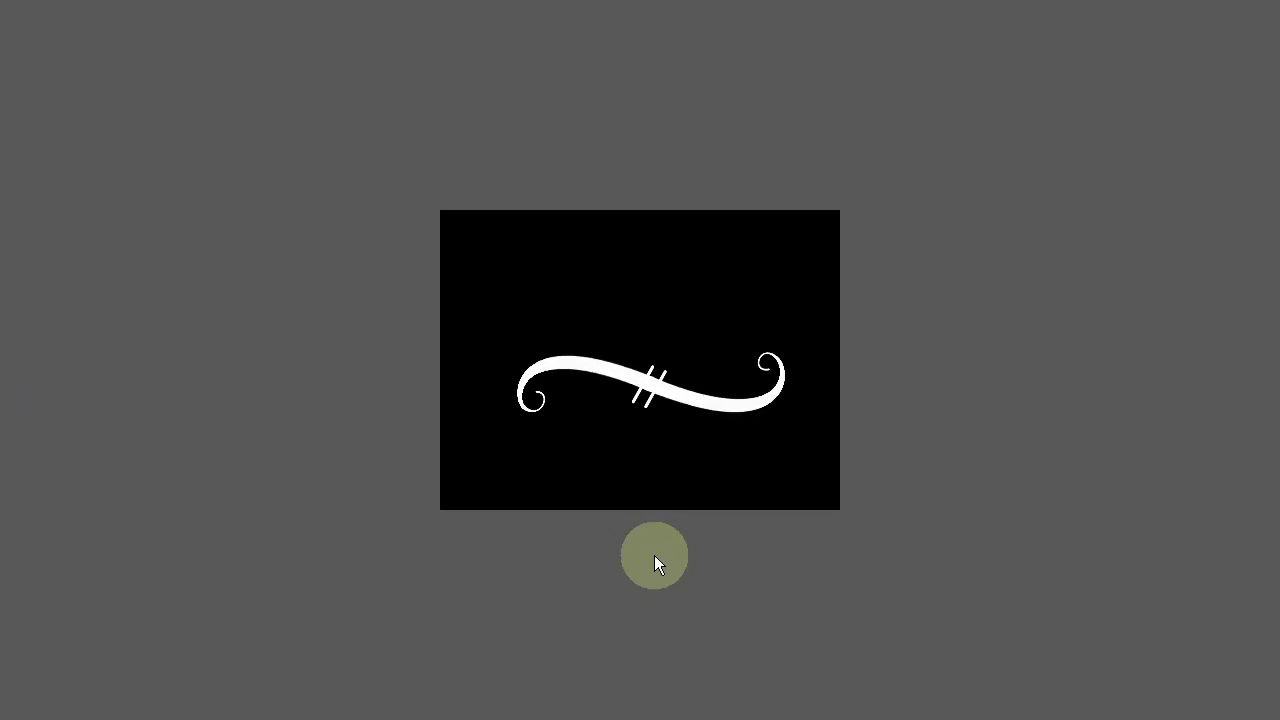
pyautogui.press('Escape')
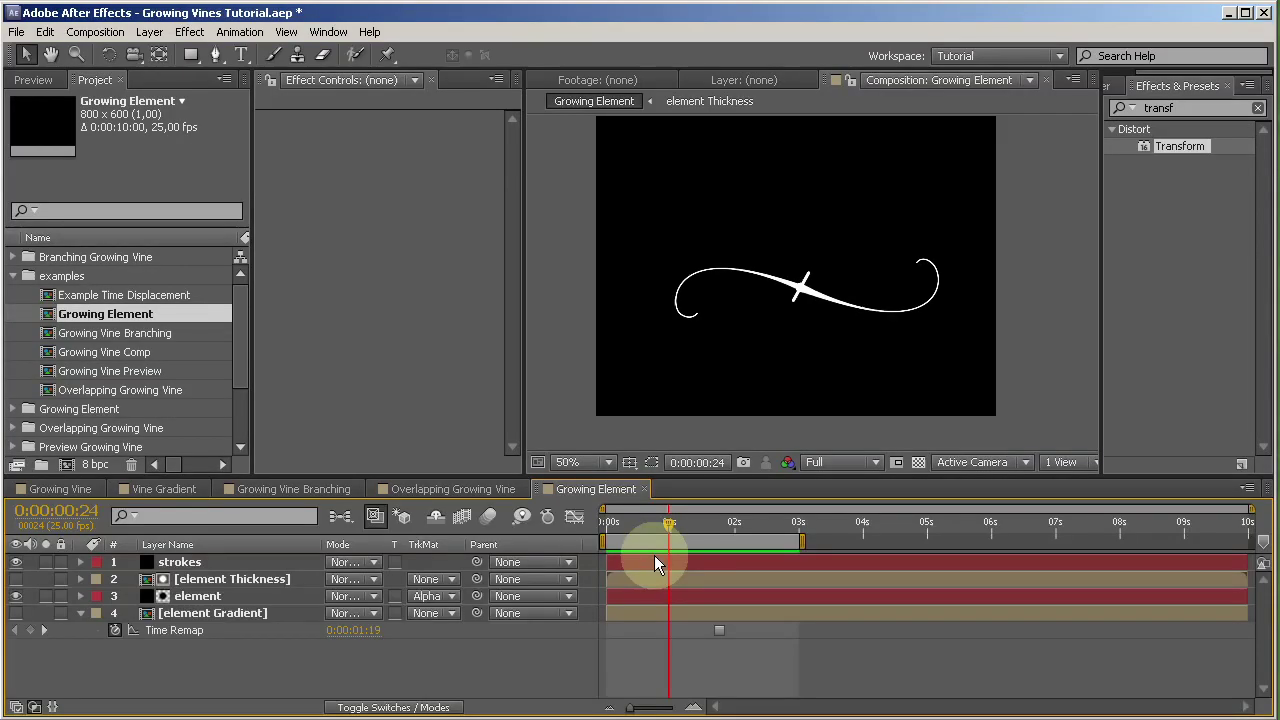
pyautogui.moveTo(669, 522); pyautogui.dragTo(560, 491)
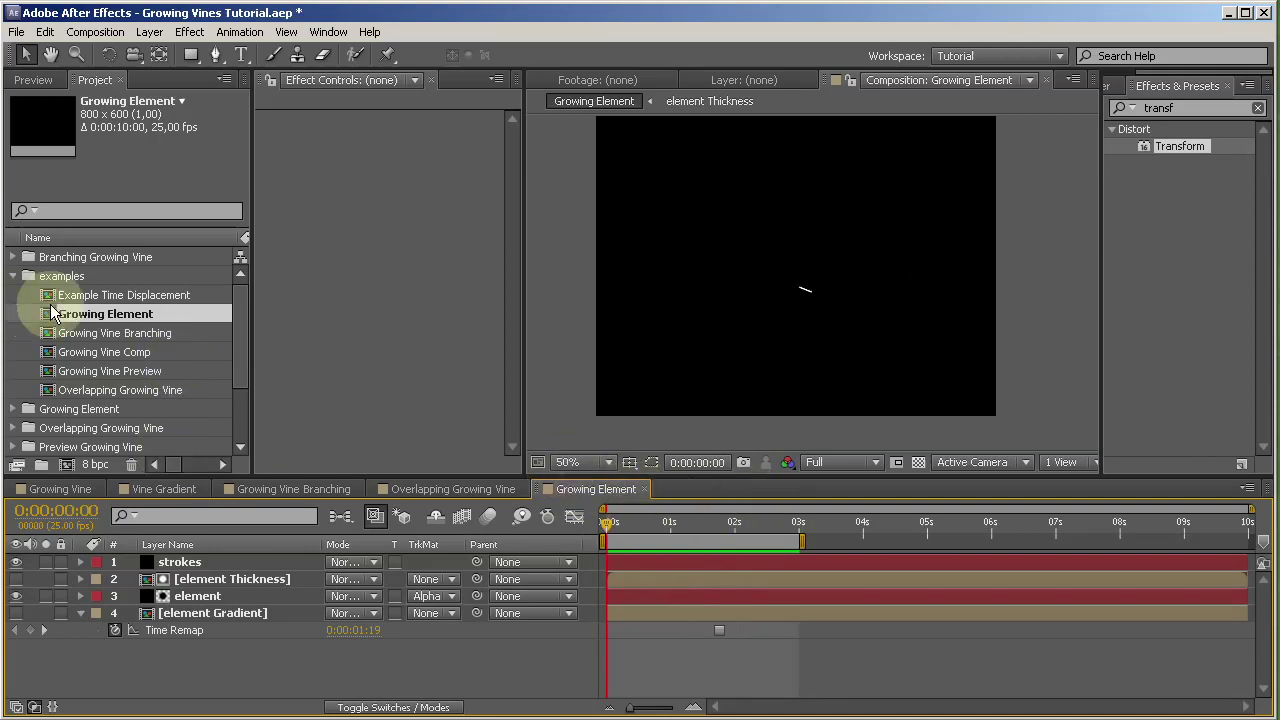
# Open the Example Time Displacement composition from the examples folder.
pyautogui.click(104, 298)
pyautogui.doubleClick(104, 300)
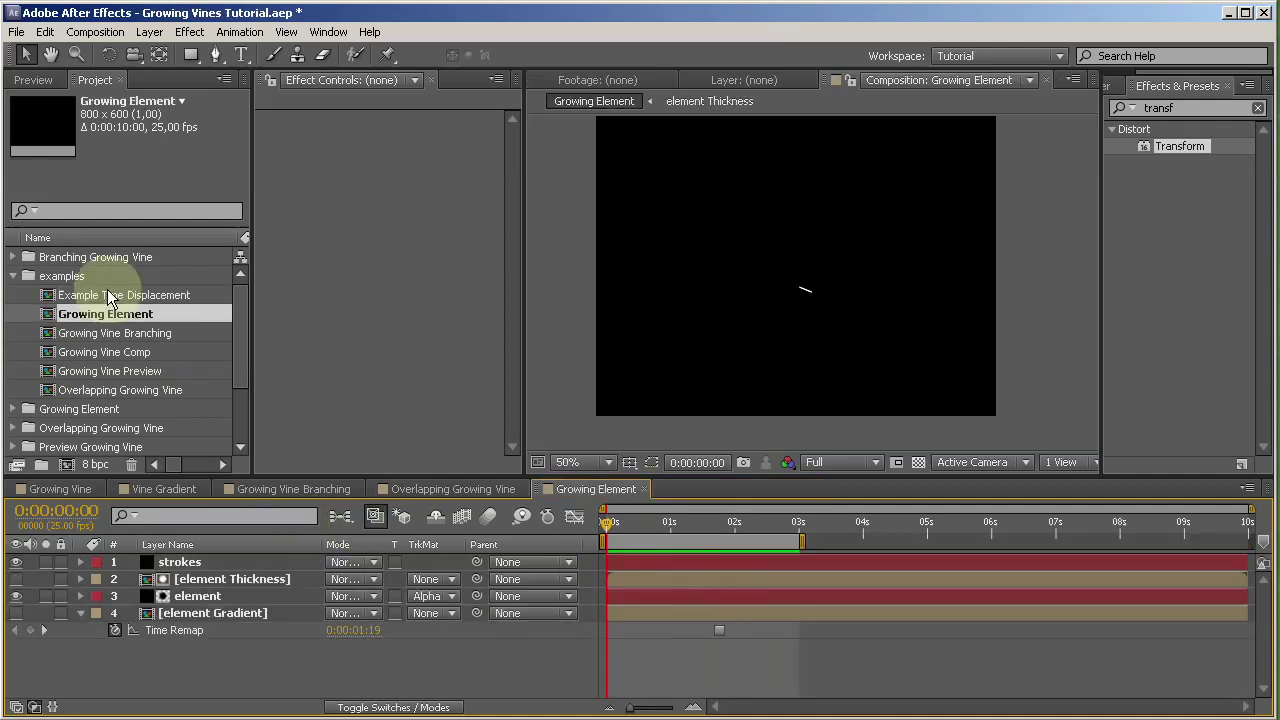
pyautogui.click(104, 300)
pyautogui.doubleClick(104, 300)
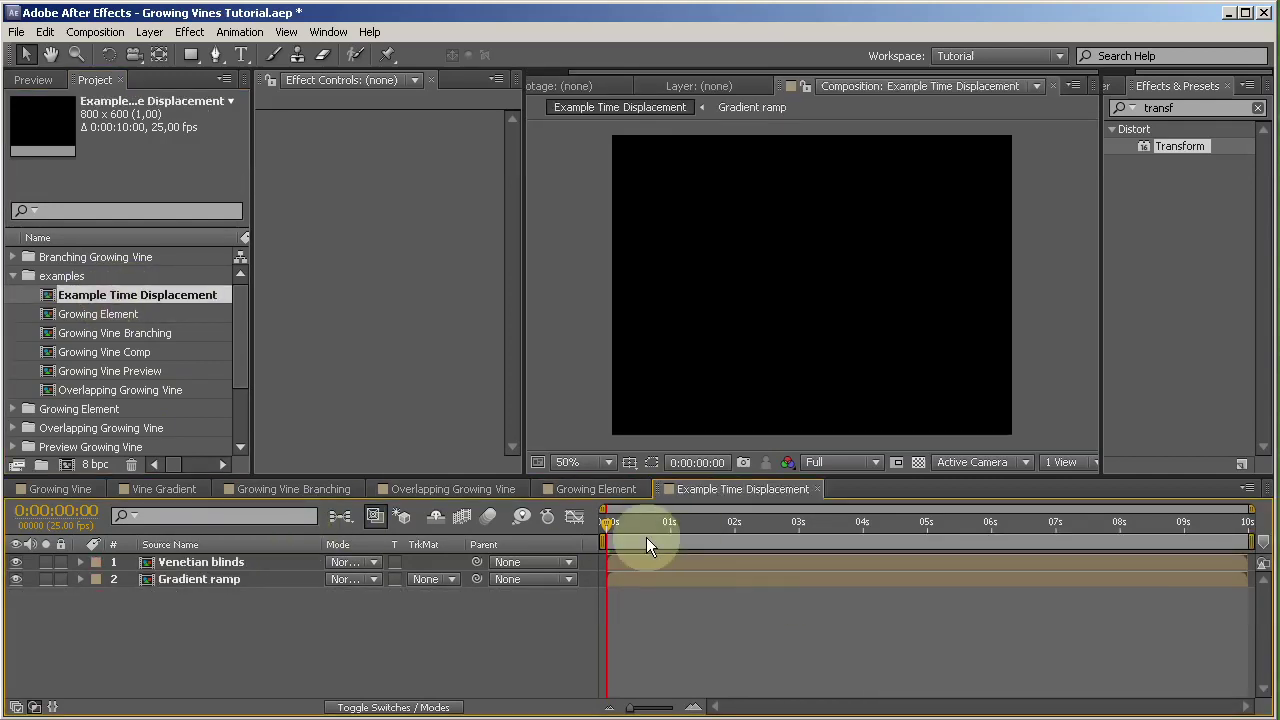
# Turn off the Time Displacement effect on the Venetian blinds layer and scrub through the undisplaced animation.
pyautogui.click(200, 563)
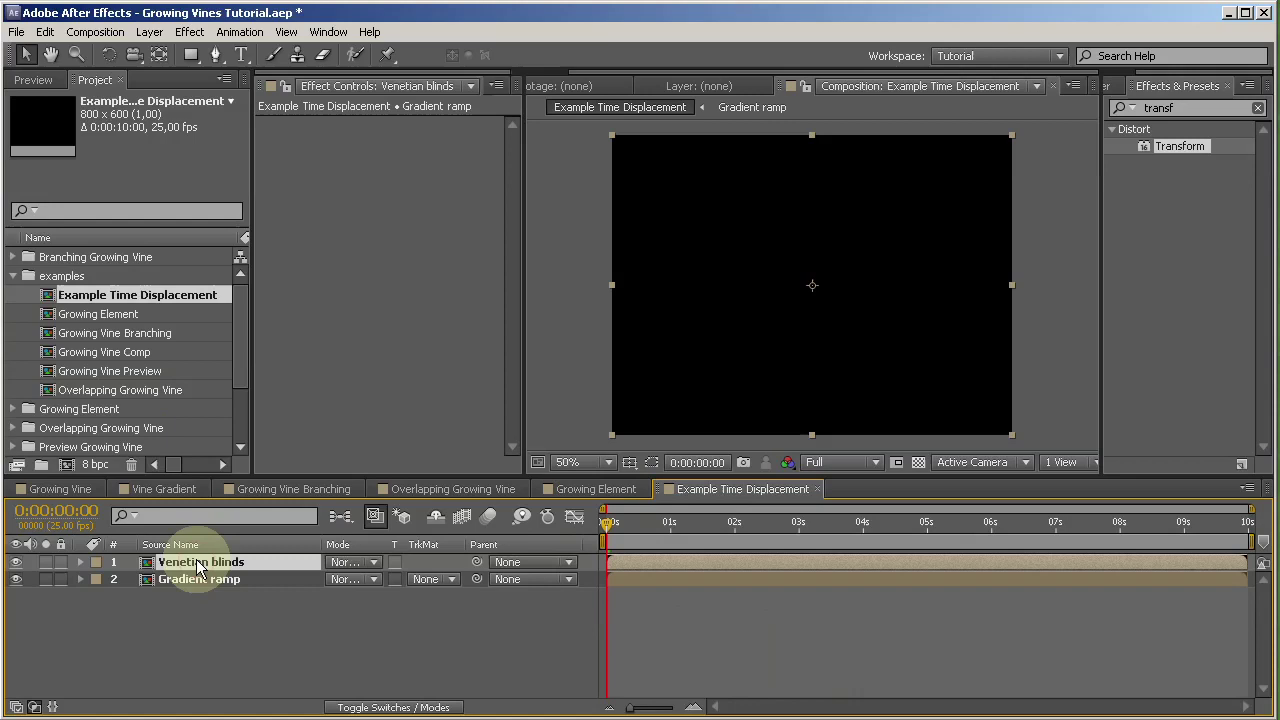
pyautogui.click(279, 124)
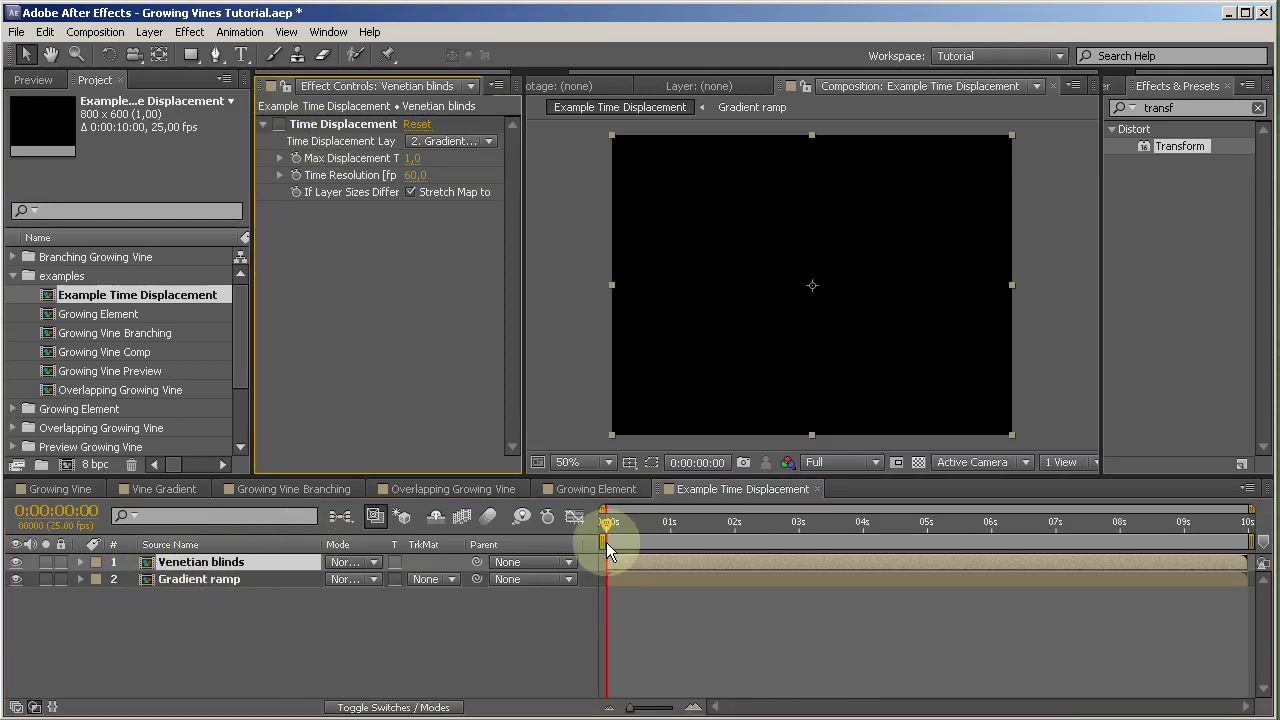
pyautogui.moveTo(603, 522); pyautogui.dragTo(627, 458)
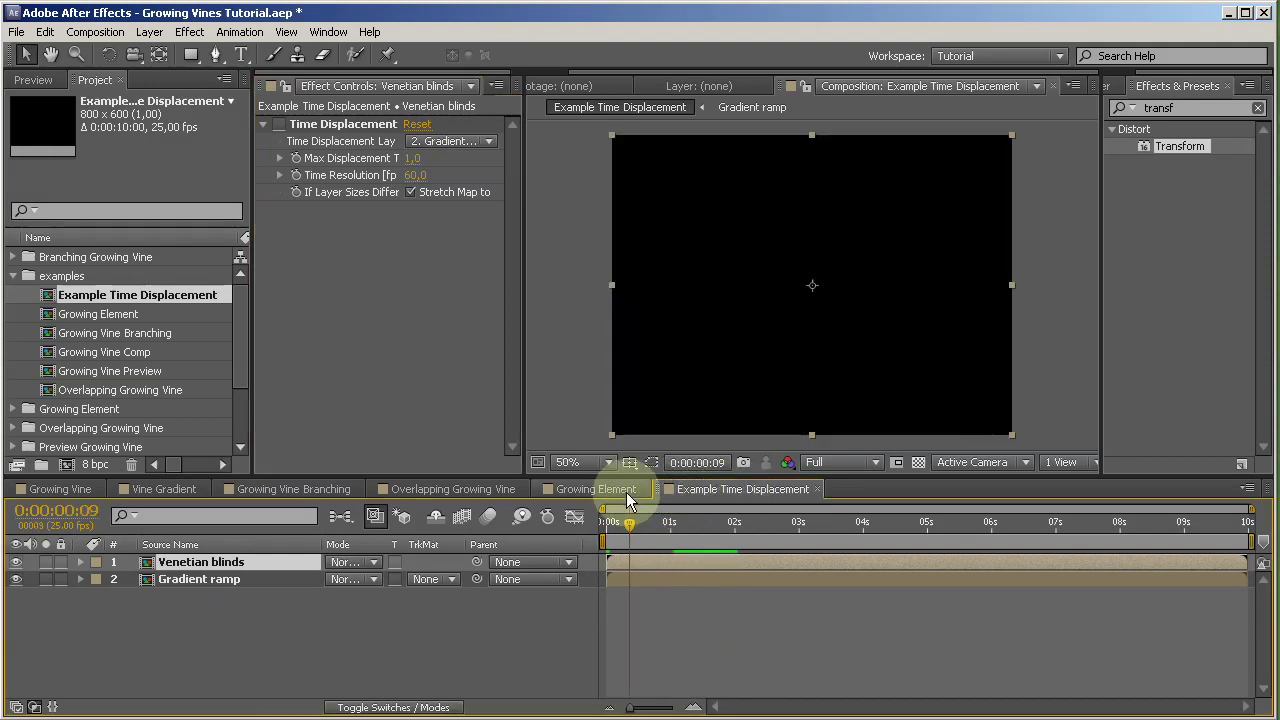
# Hide the Venetian blinds layer to examine the gradient ramp, then show the layer again.
pyautogui.click(15, 562)
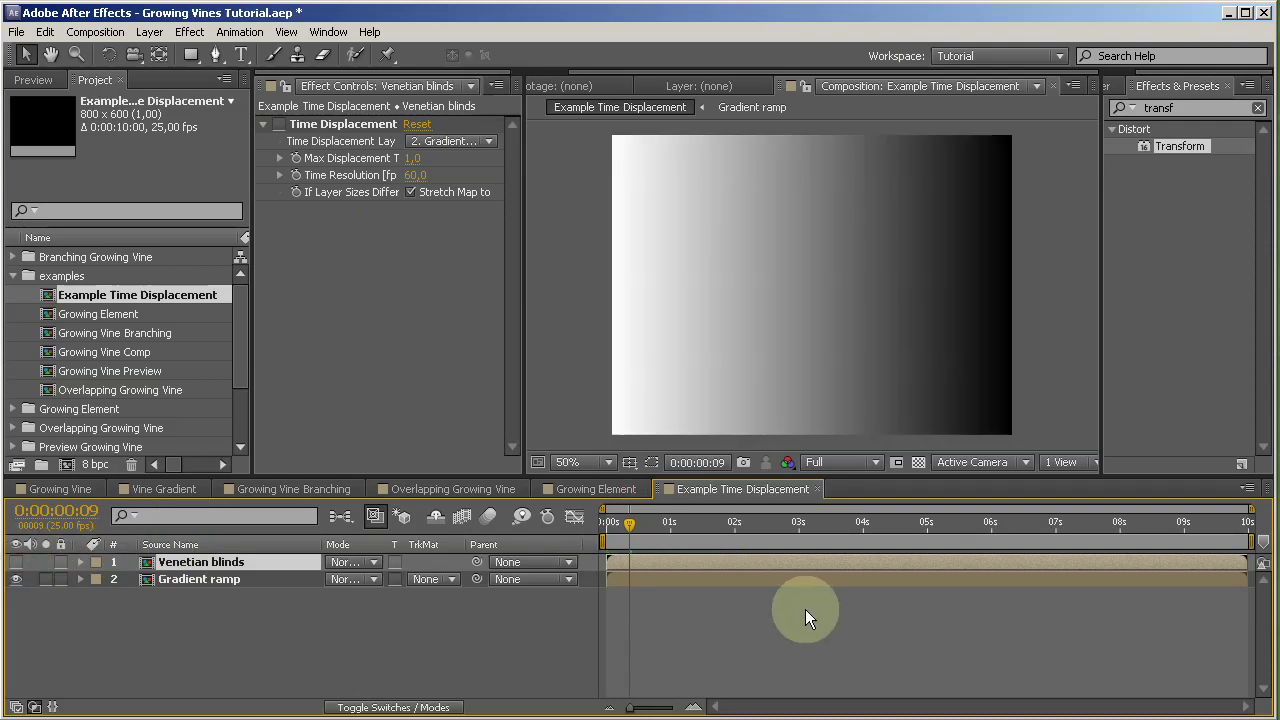
pyautogui.click(236, 578)
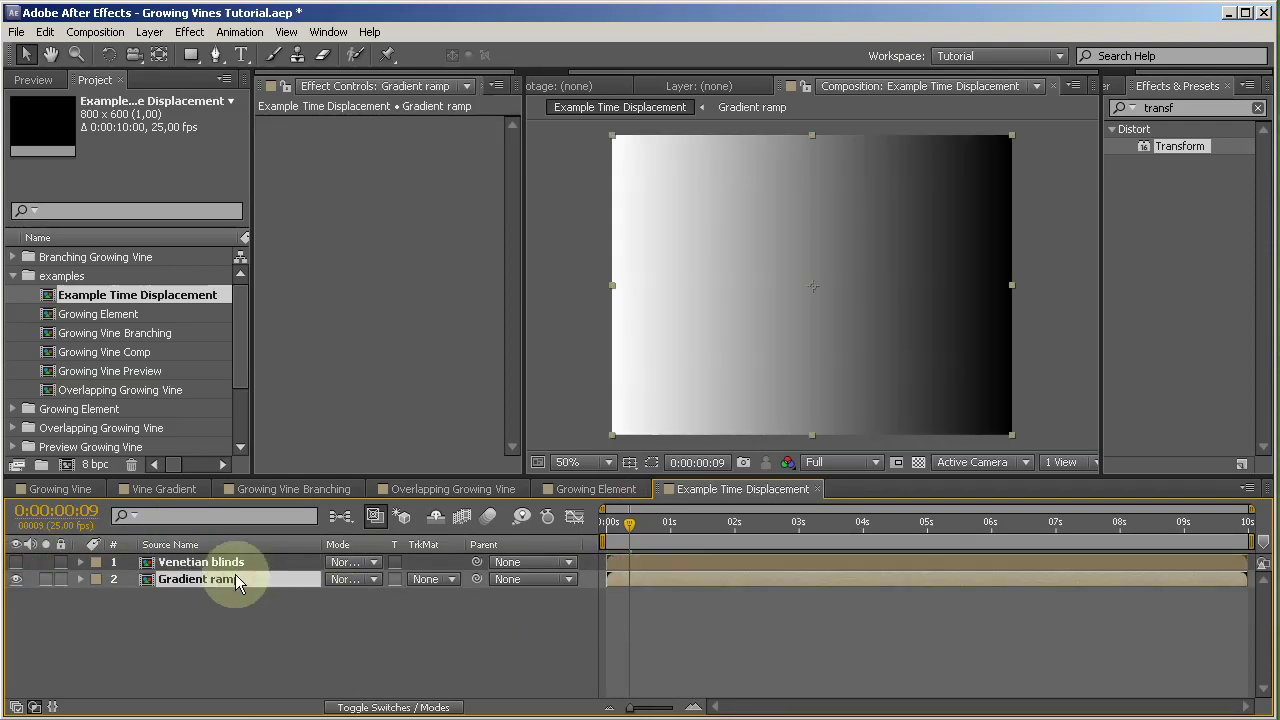
pyautogui.click(212, 563)
pyautogui.click(16, 563)
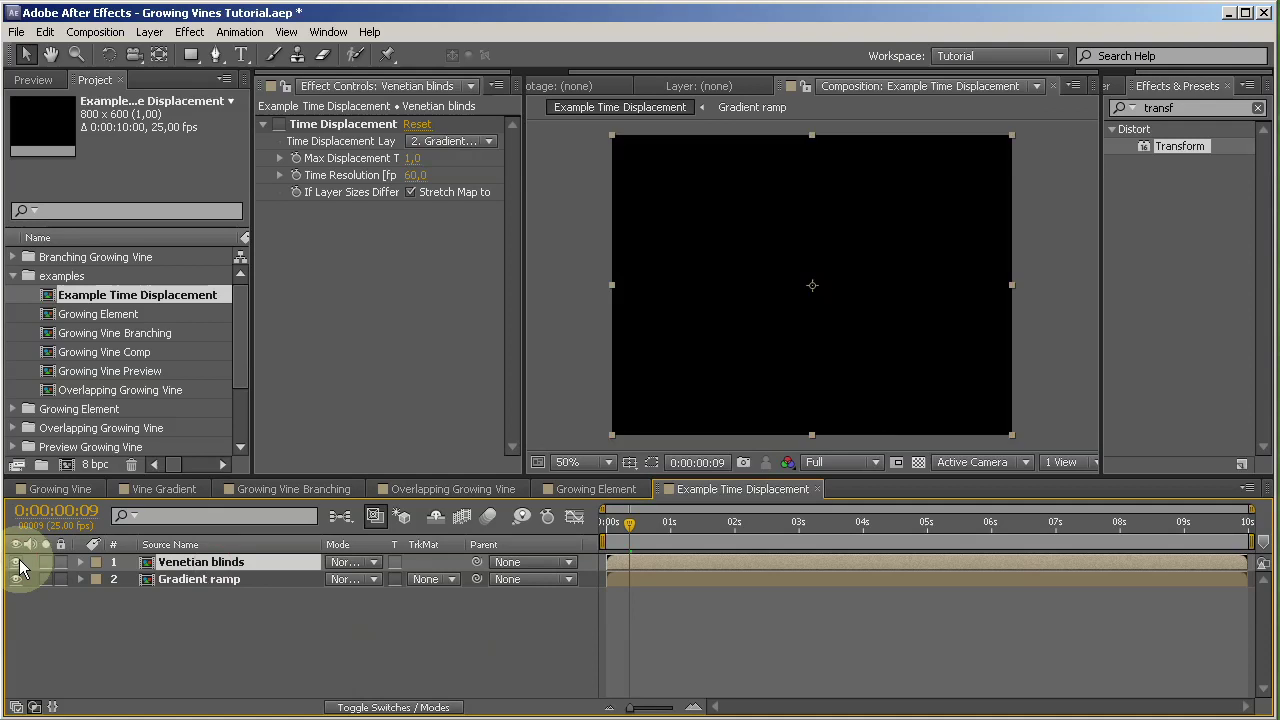
# Enable Time Displacement on the Venetian blinds layer, keeping the Gradient ramp as displacement layer, and scrub to 0:00:01:09.
pyautogui.click(360, 124)
pyautogui.click(194, 562)
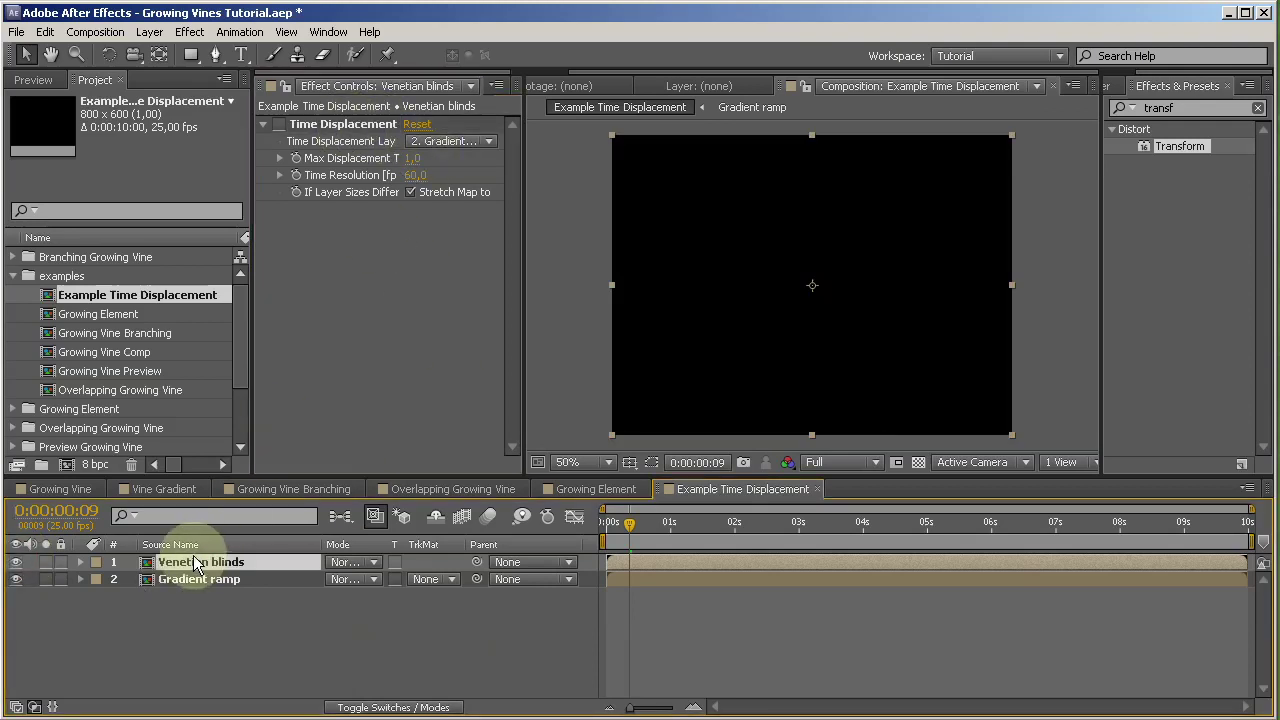
pyautogui.click(459, 141)
pyautogui.click(307, 307)
pyautogui.click(280, 124)
pyautogui.moveTo(625, 522); pyautogui.dragTo(692, 519)
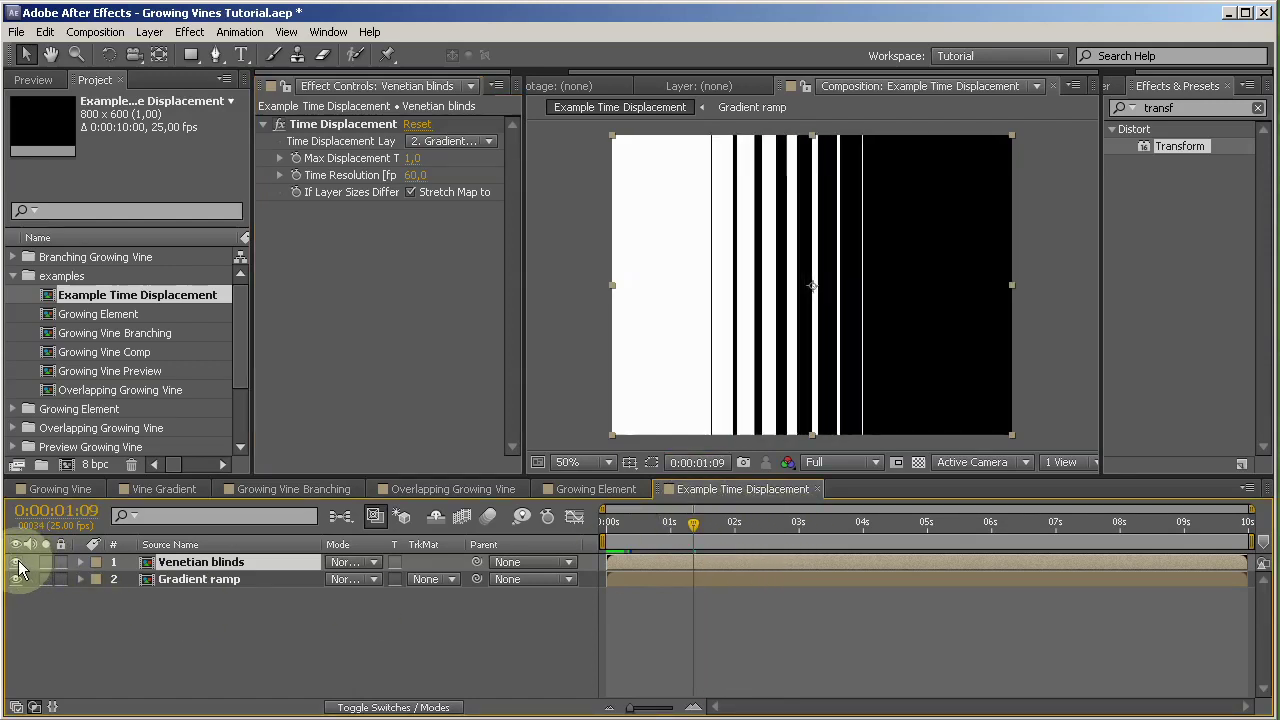
# Temporarily hide the Venetian blinds layer to compare the gradient ramp's white and black ends with the displaced stripes.
pyautogui.click(15, 562)
pyautogui.click(175, 579)
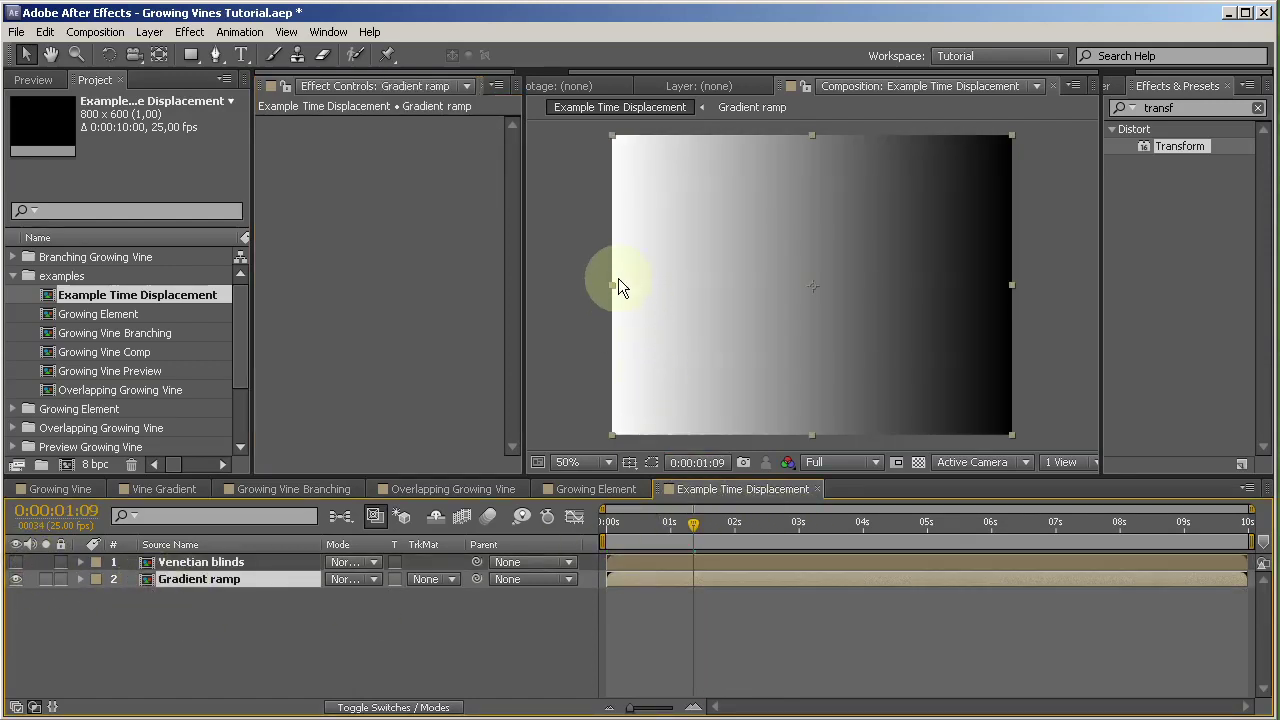
pyautogui.click(205, 564)
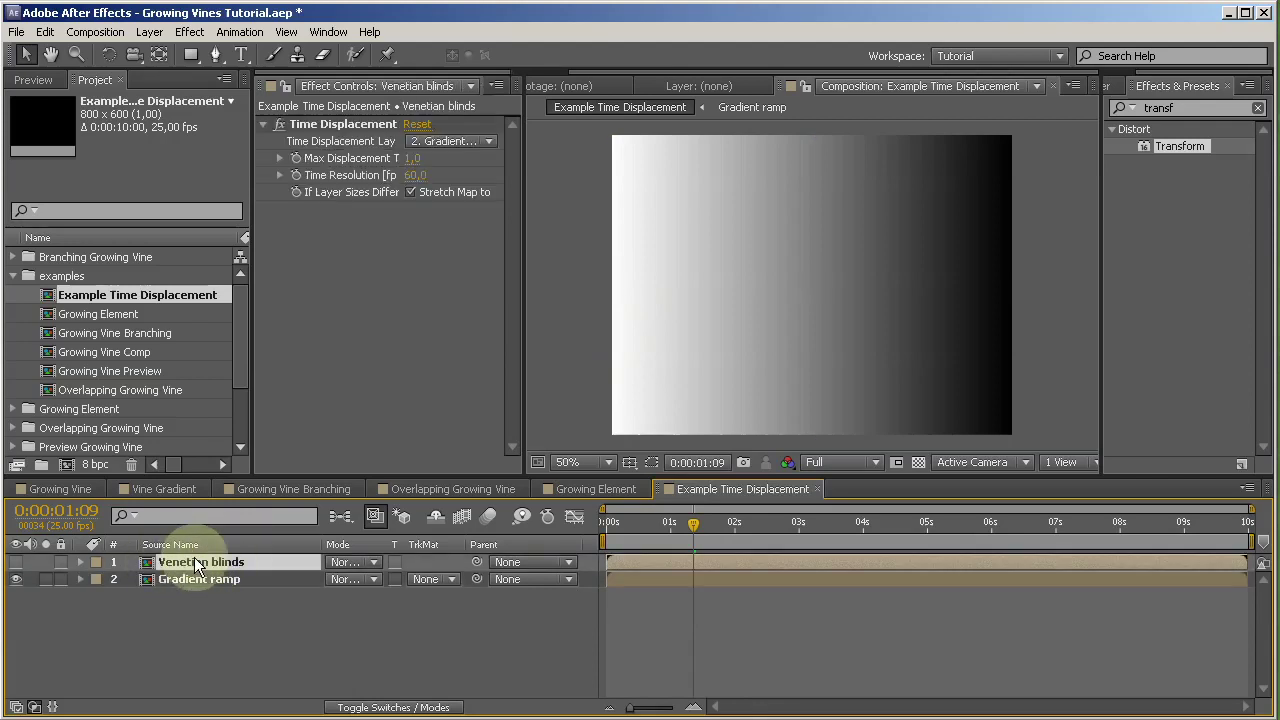
pyautogui.click(199, 579)
pyautogui.click(915, 318)
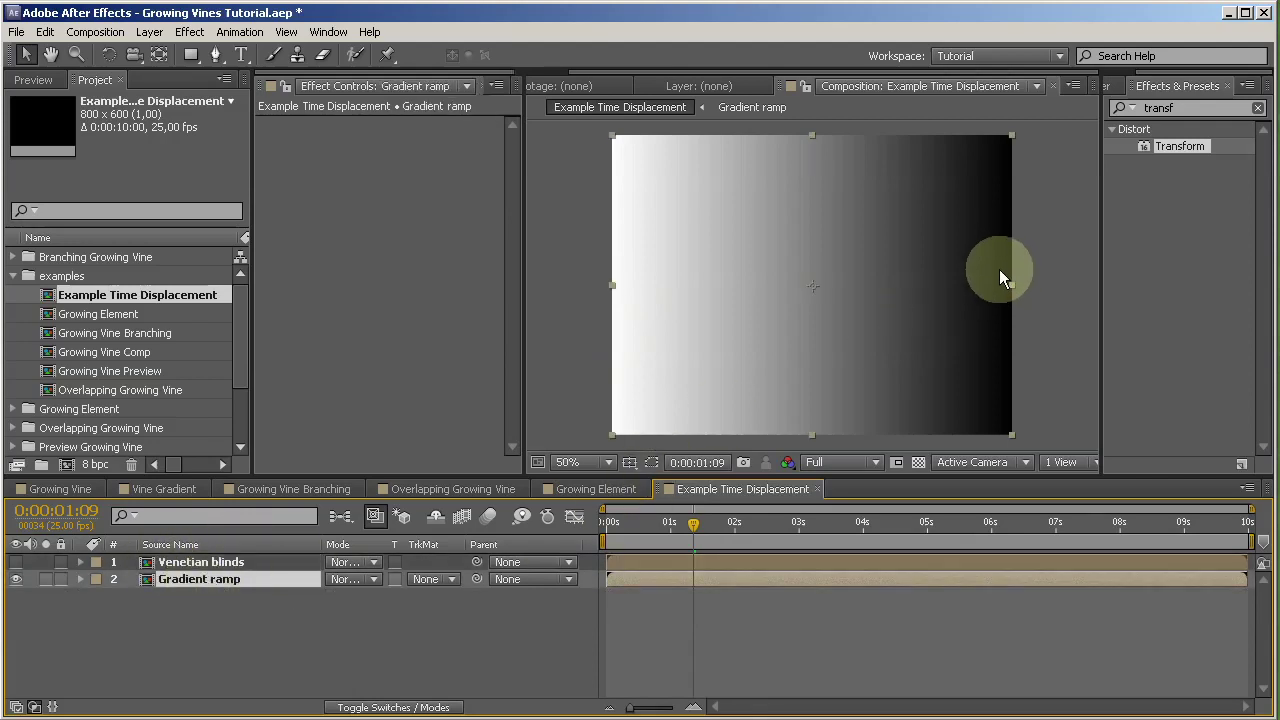
pyautogui.click(175, 562)
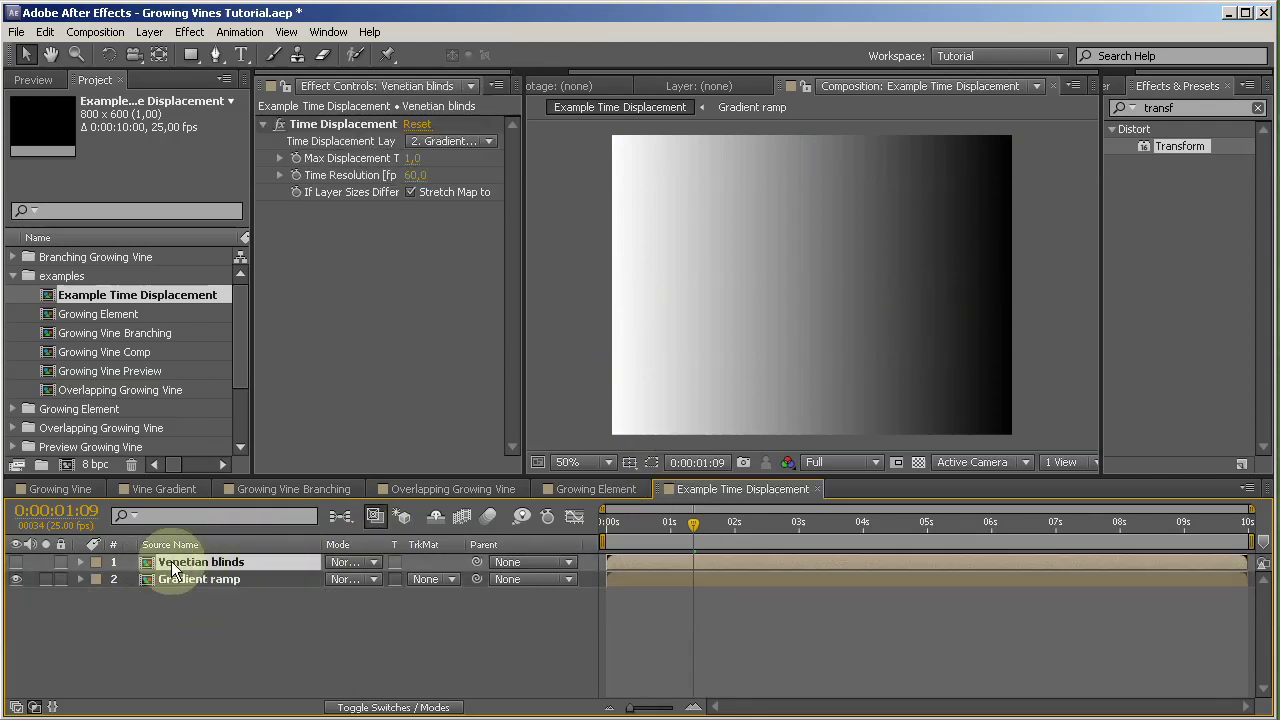
pyautogui.click(16, 562)
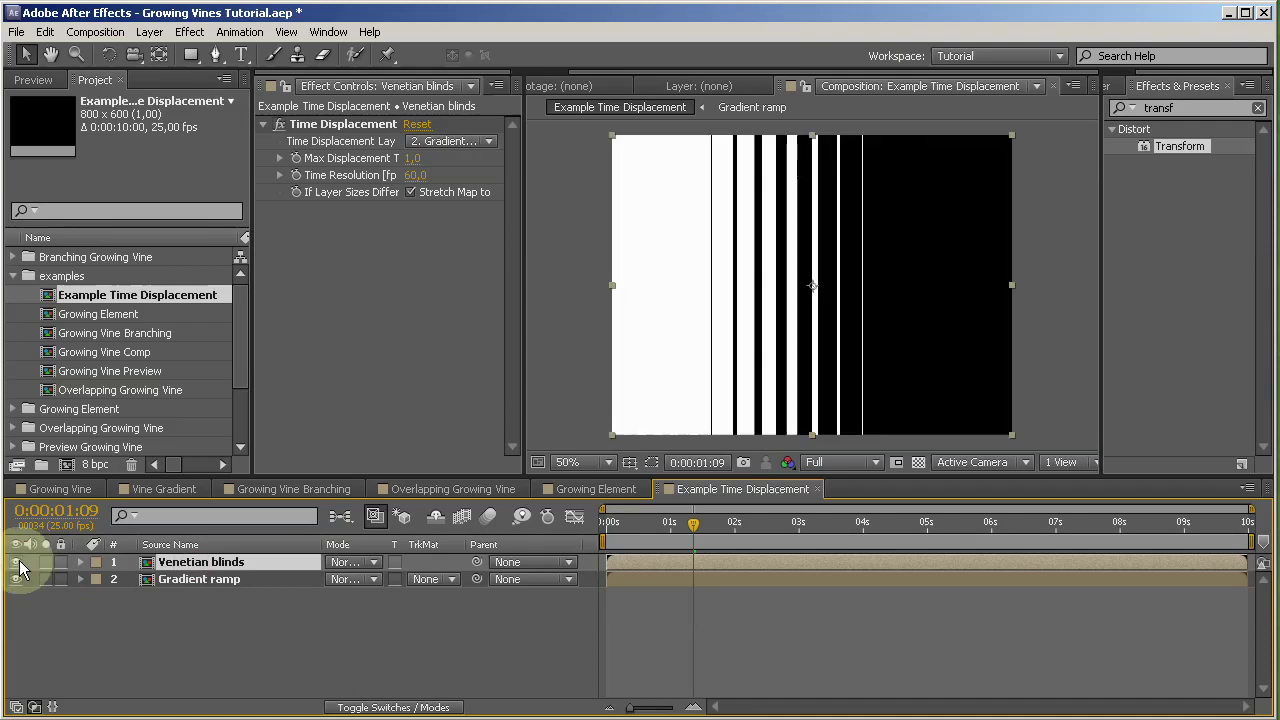
# Hide the Venetian blinds layer, scrub to 0:00:01:13 and preview the growing vine animation.
pyautogui.click(17, 563)
pyautogui.moveTo(706, 530); pyautogui.dragTo(704, 530)
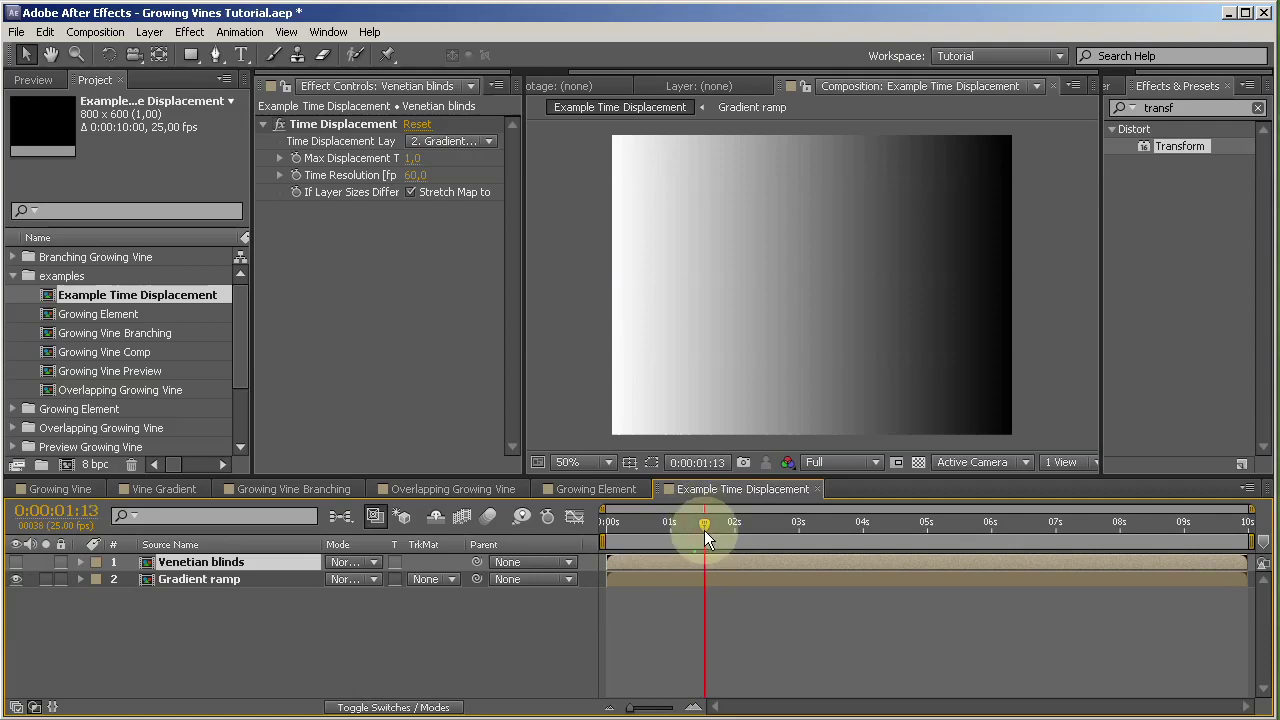
pyautogui.press('KP_0')
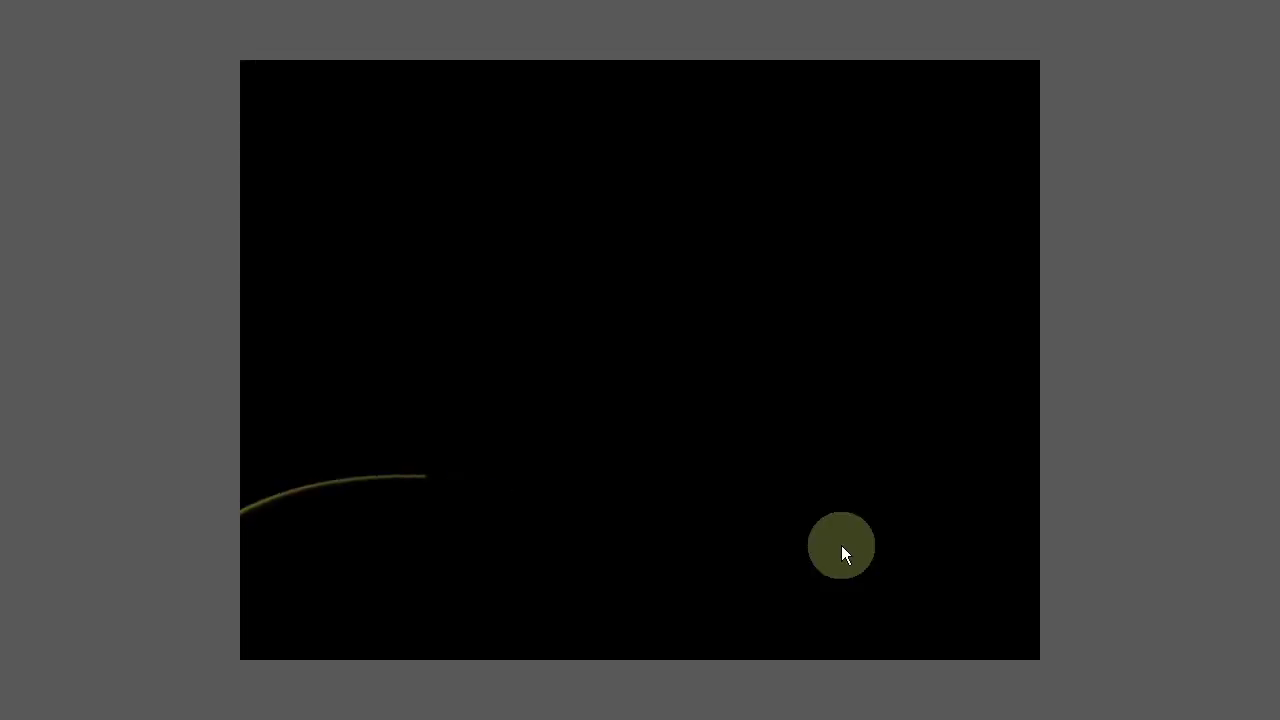